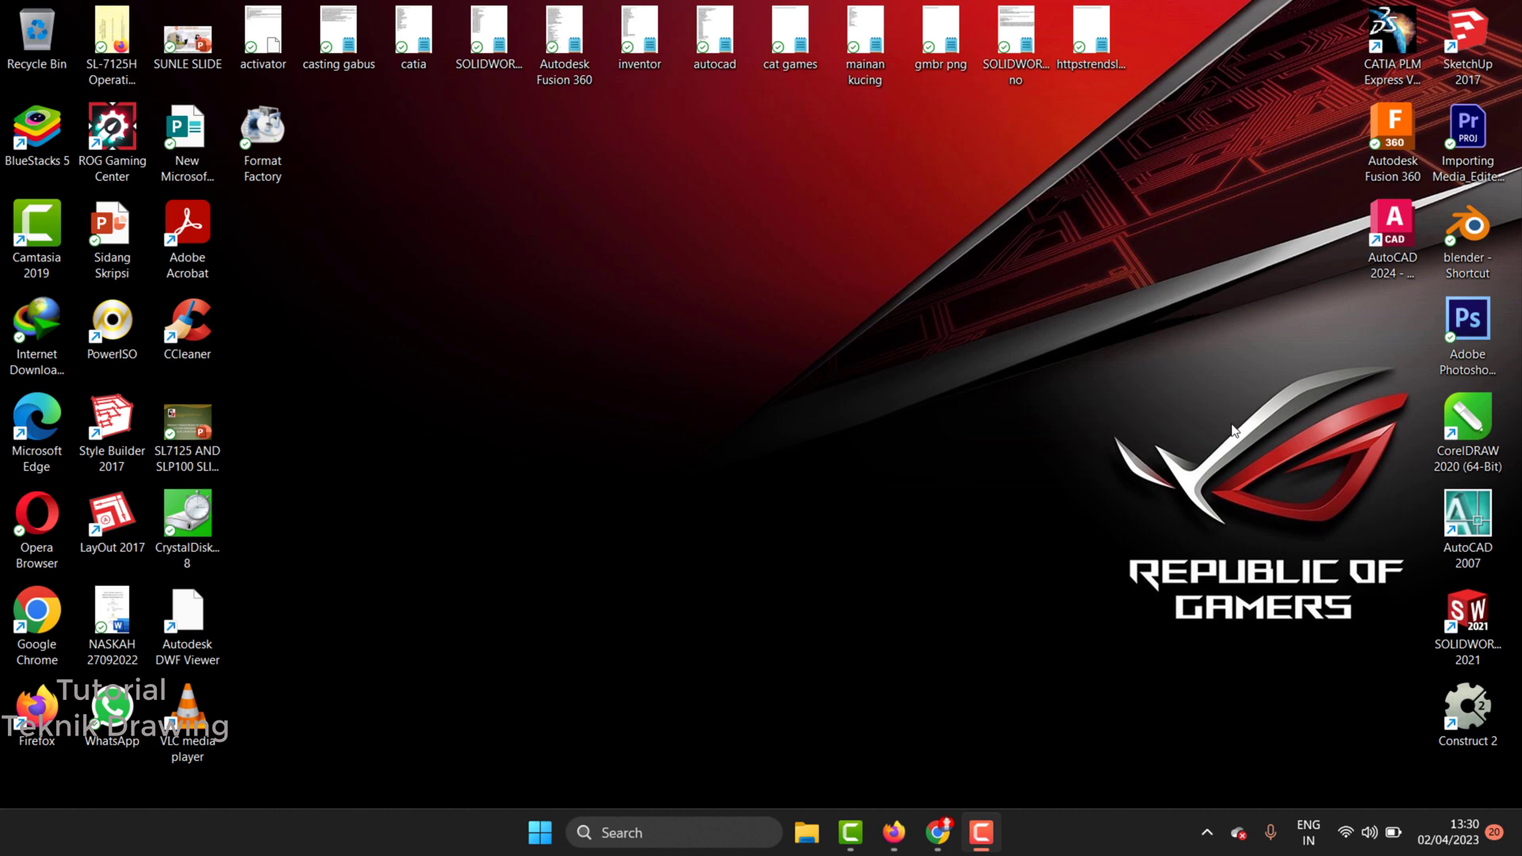
# Launch AutoCAD 2024 from the desktop and create the new blank drawing Drawing1.dwg
pyautogui.doubleClick(1392, 230)
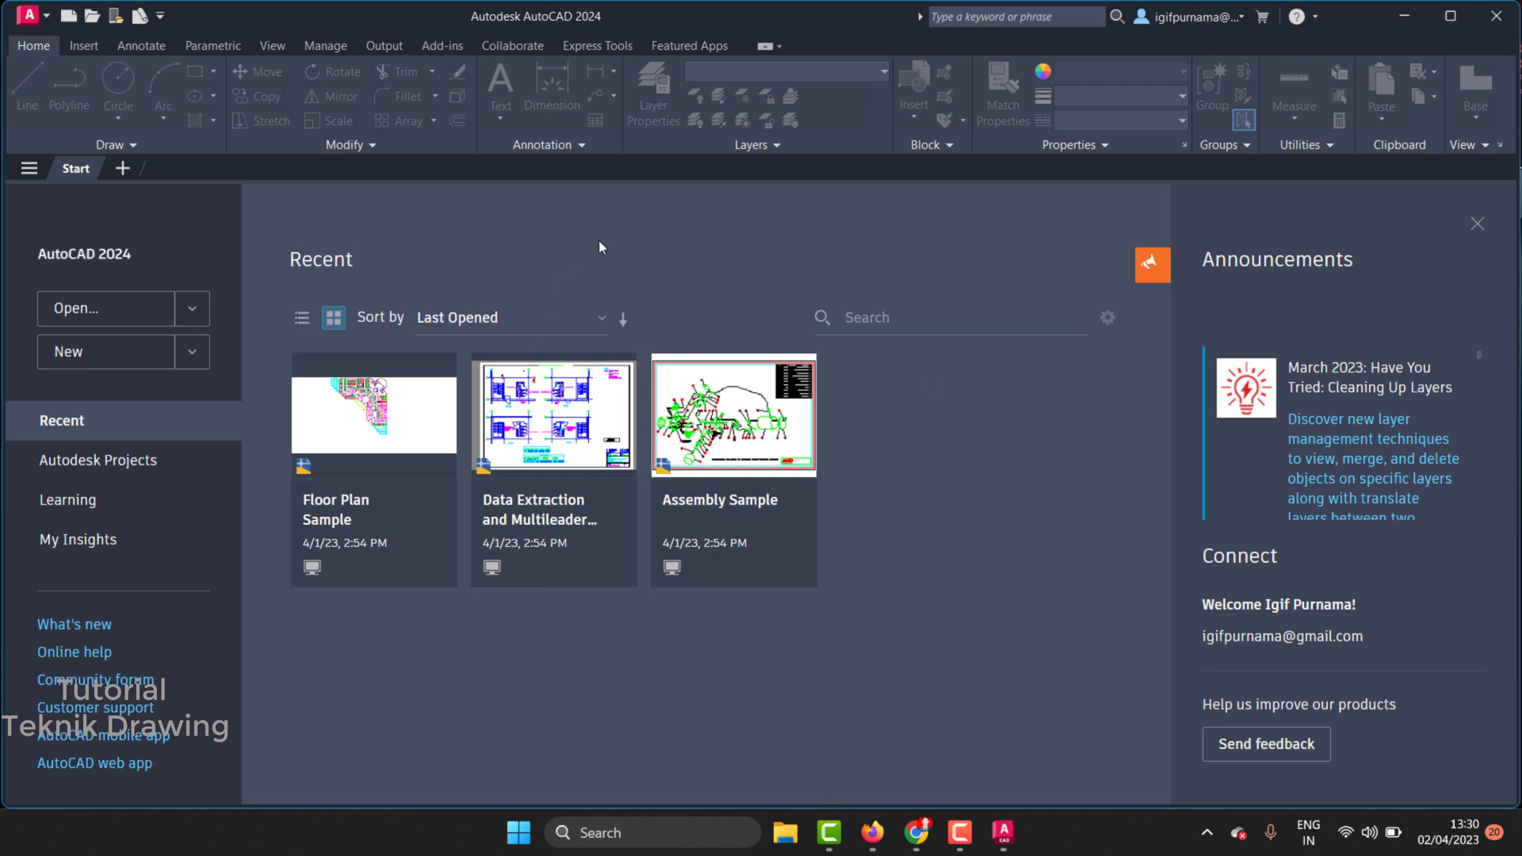
pyautogui.click(73, 353)
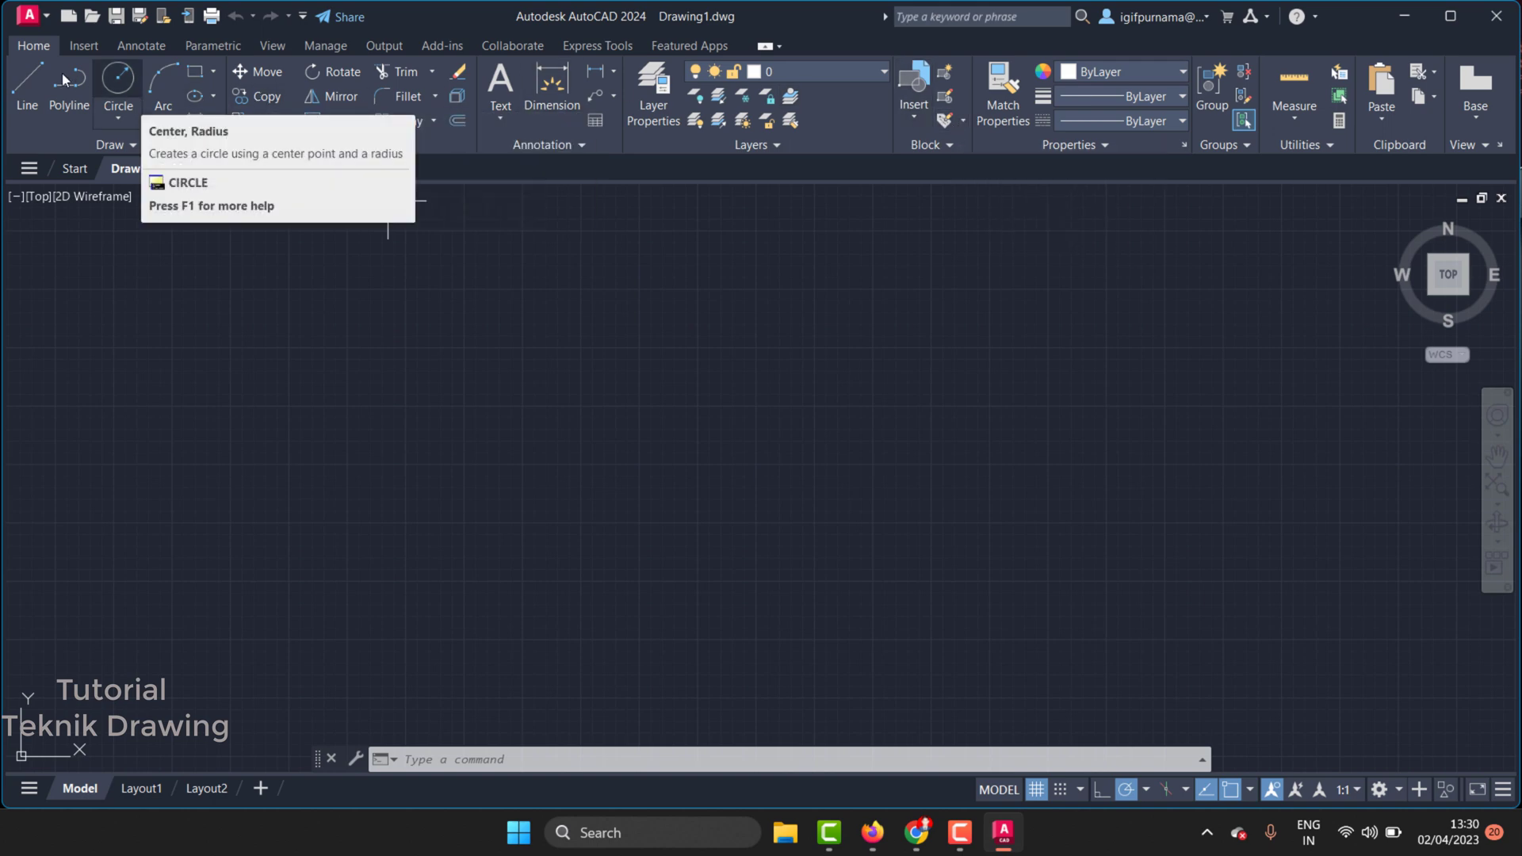
# Browse the Insert and Annotate ribbon tabs, returning to Home
pyautogui.click(70, 45)
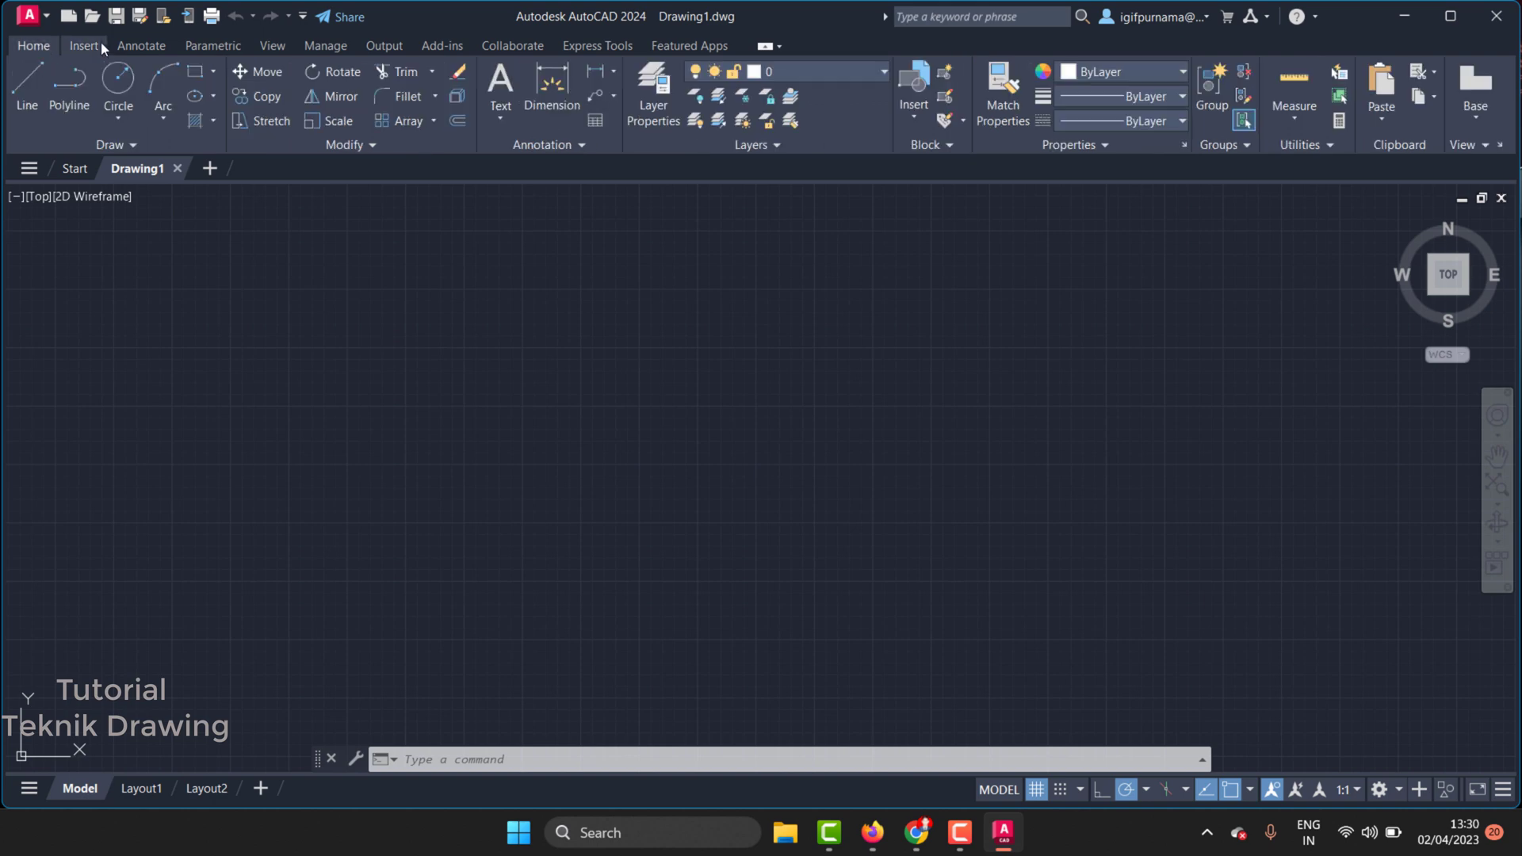
pyautogui.click(83, 45)
pyautogui.click(138, 46)
pyautogui.click(32, 46)
# Switch to the 3D Modeling workspace and dismiss the location warning and Activity Insights panel
pyautogui.click(1392, 791)
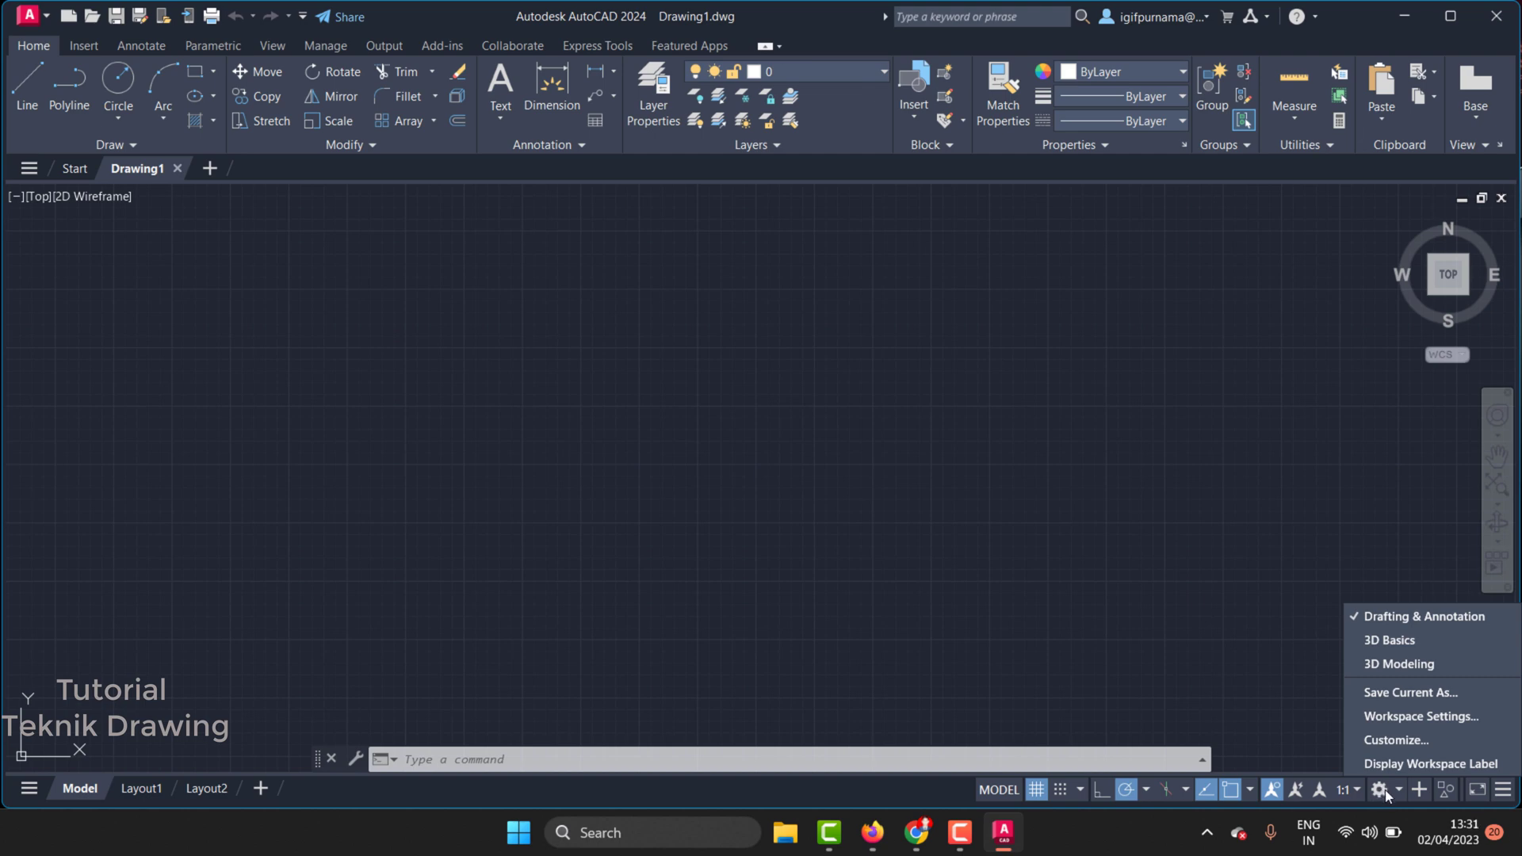
pyautogui.click(1394, 791)
pyautogui.click(1400, 664)
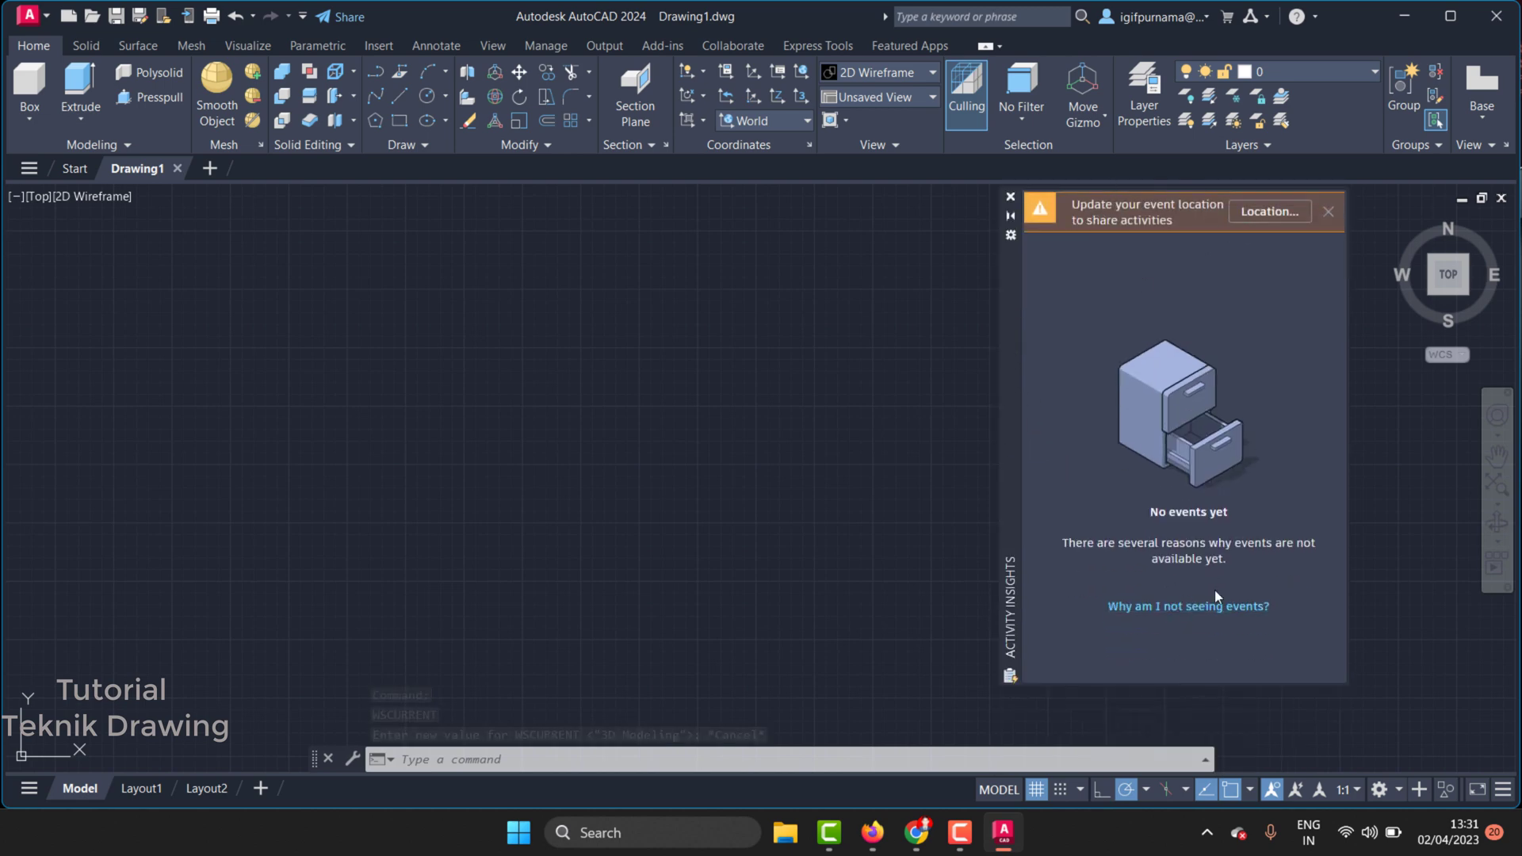
pyautogui.click(1327, 214)
pyautogui.click(1009, 197)
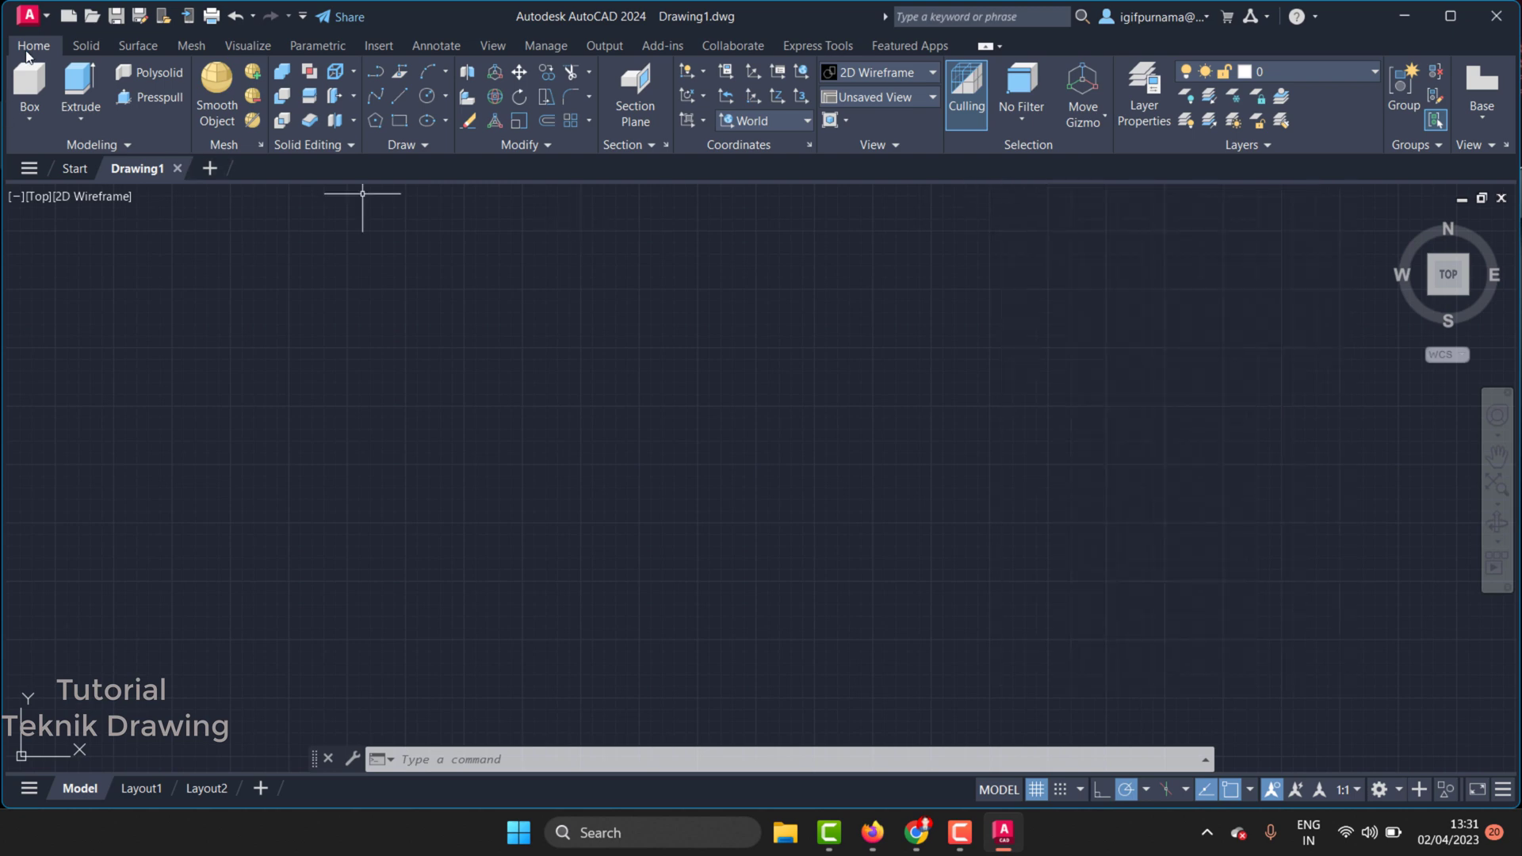
# Set the Drawing Units insertion scale to Millimeters via UNITS and apply it
pyautogui.click(84, 43)
pyautogui.write('U')
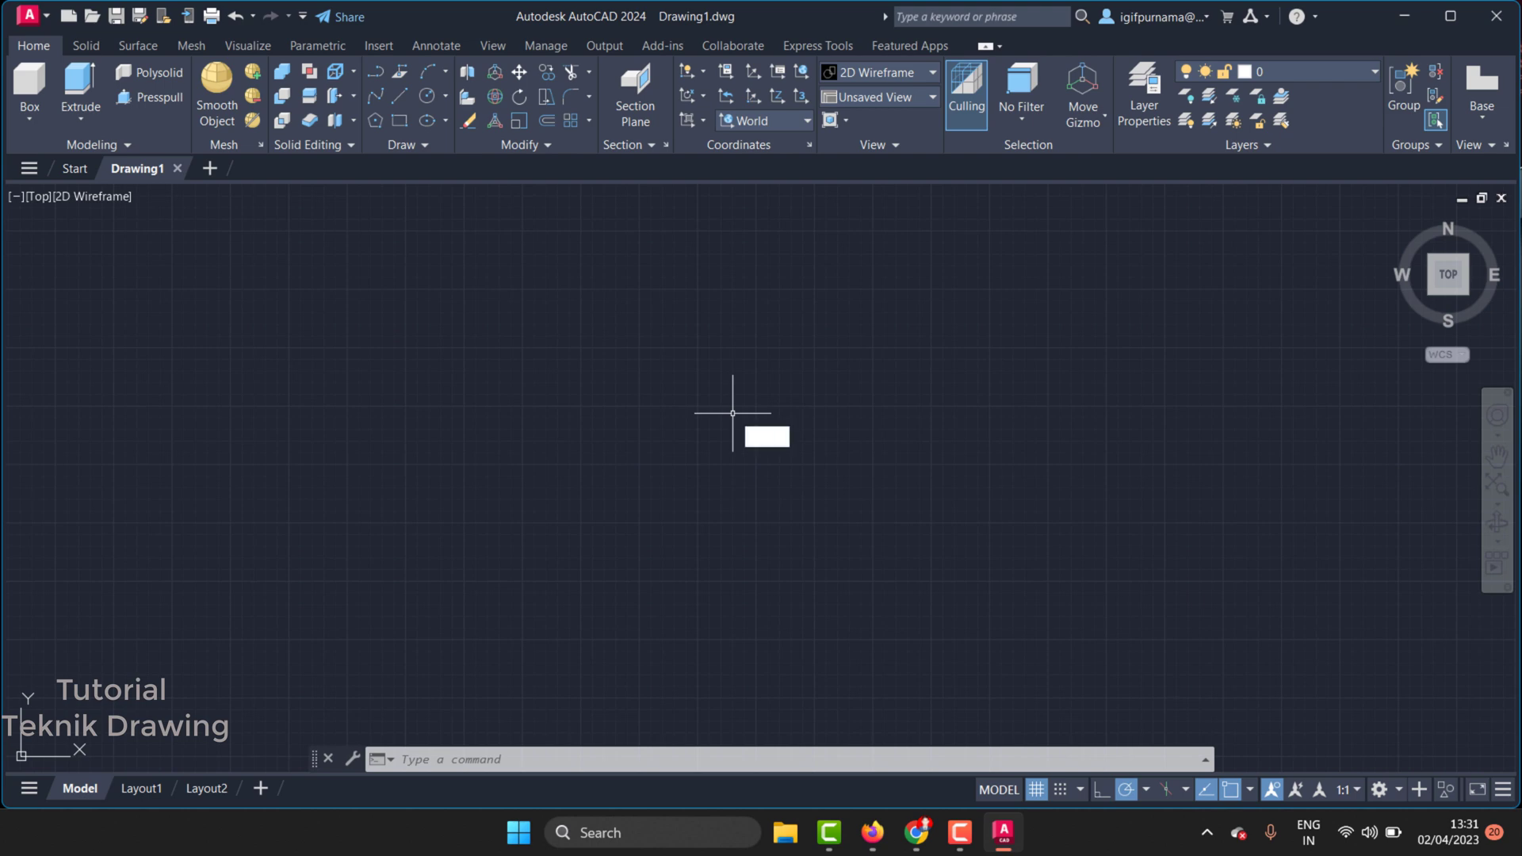
pyautogui.write('NITS')
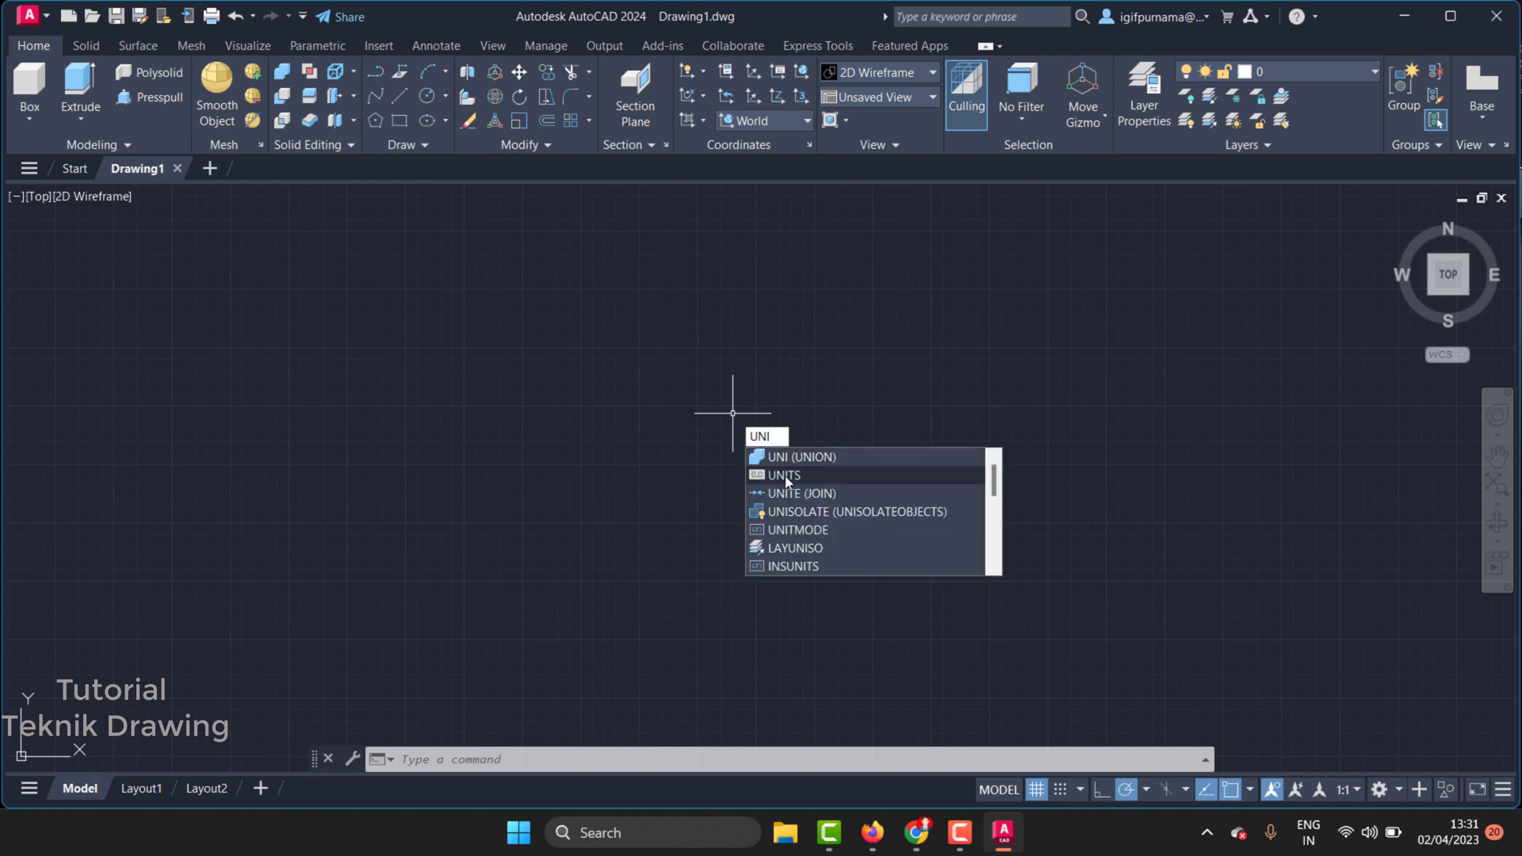
pyautogui.press('Return')
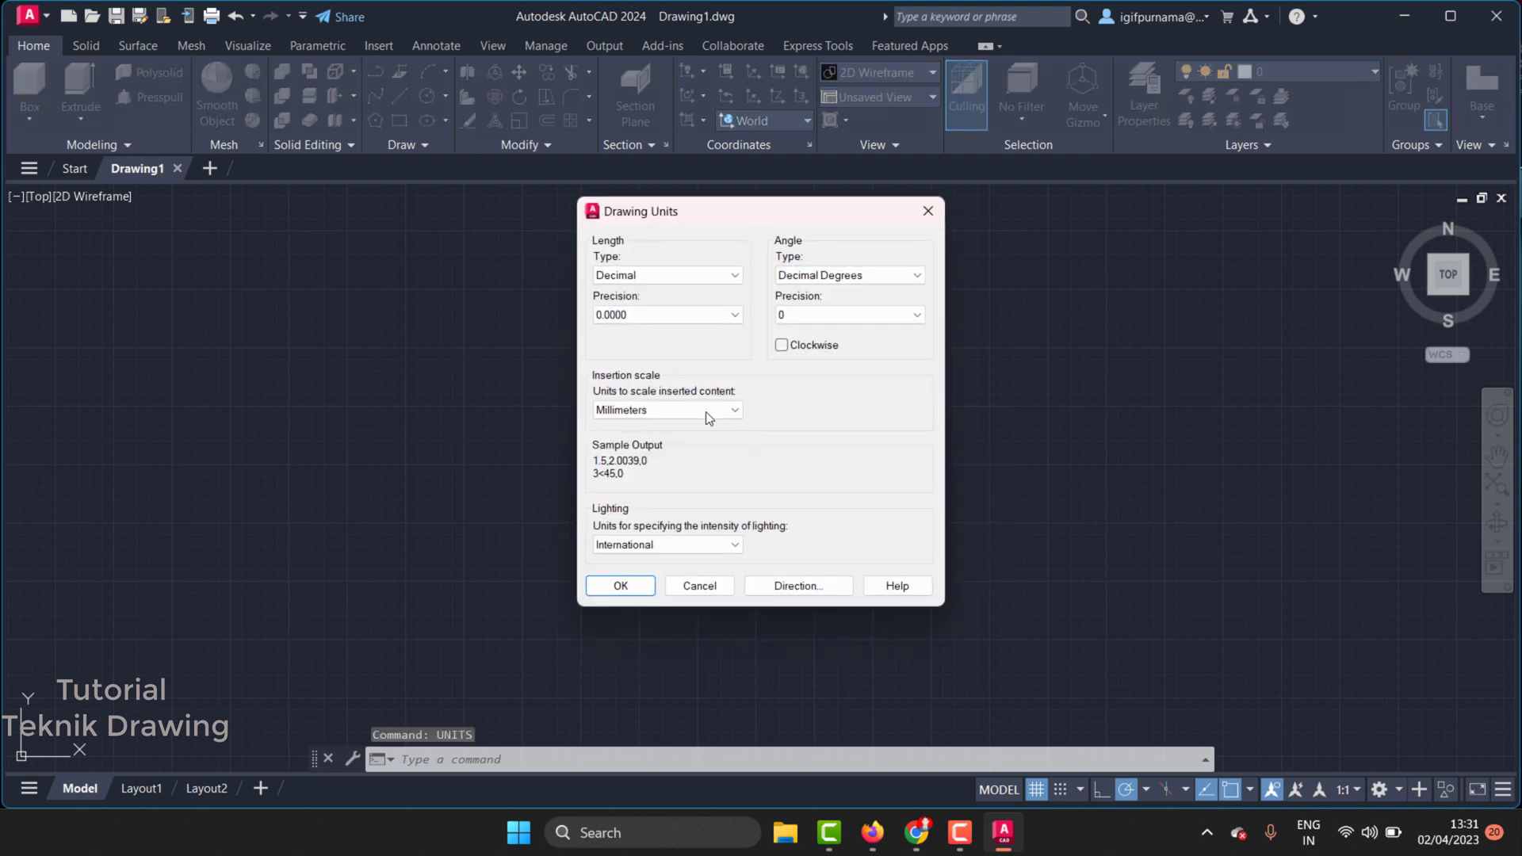
pyautogui.click(704, 411)
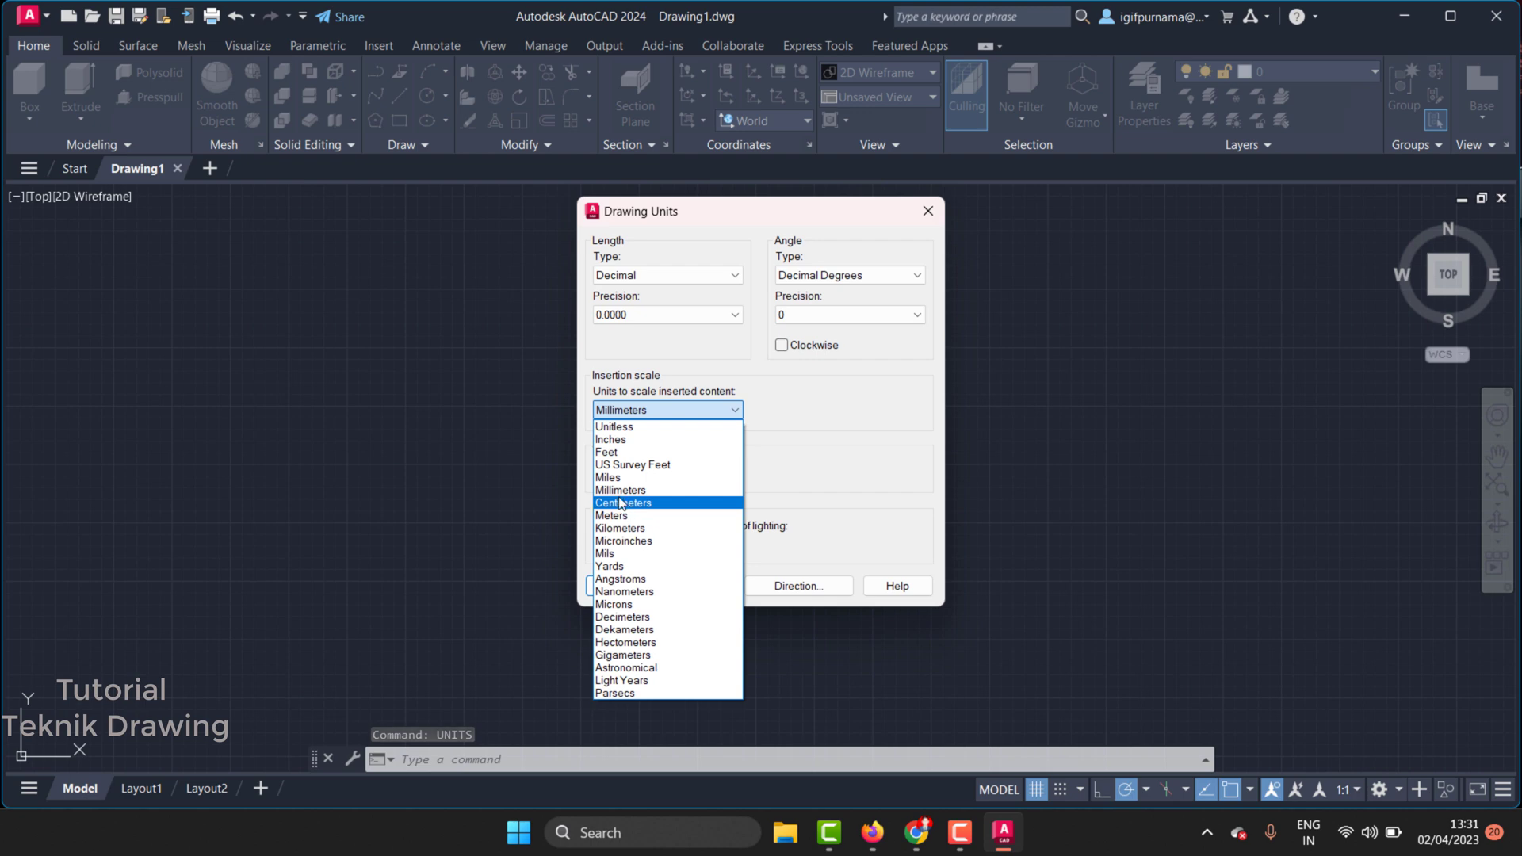
pyautogui.click(624, 504)
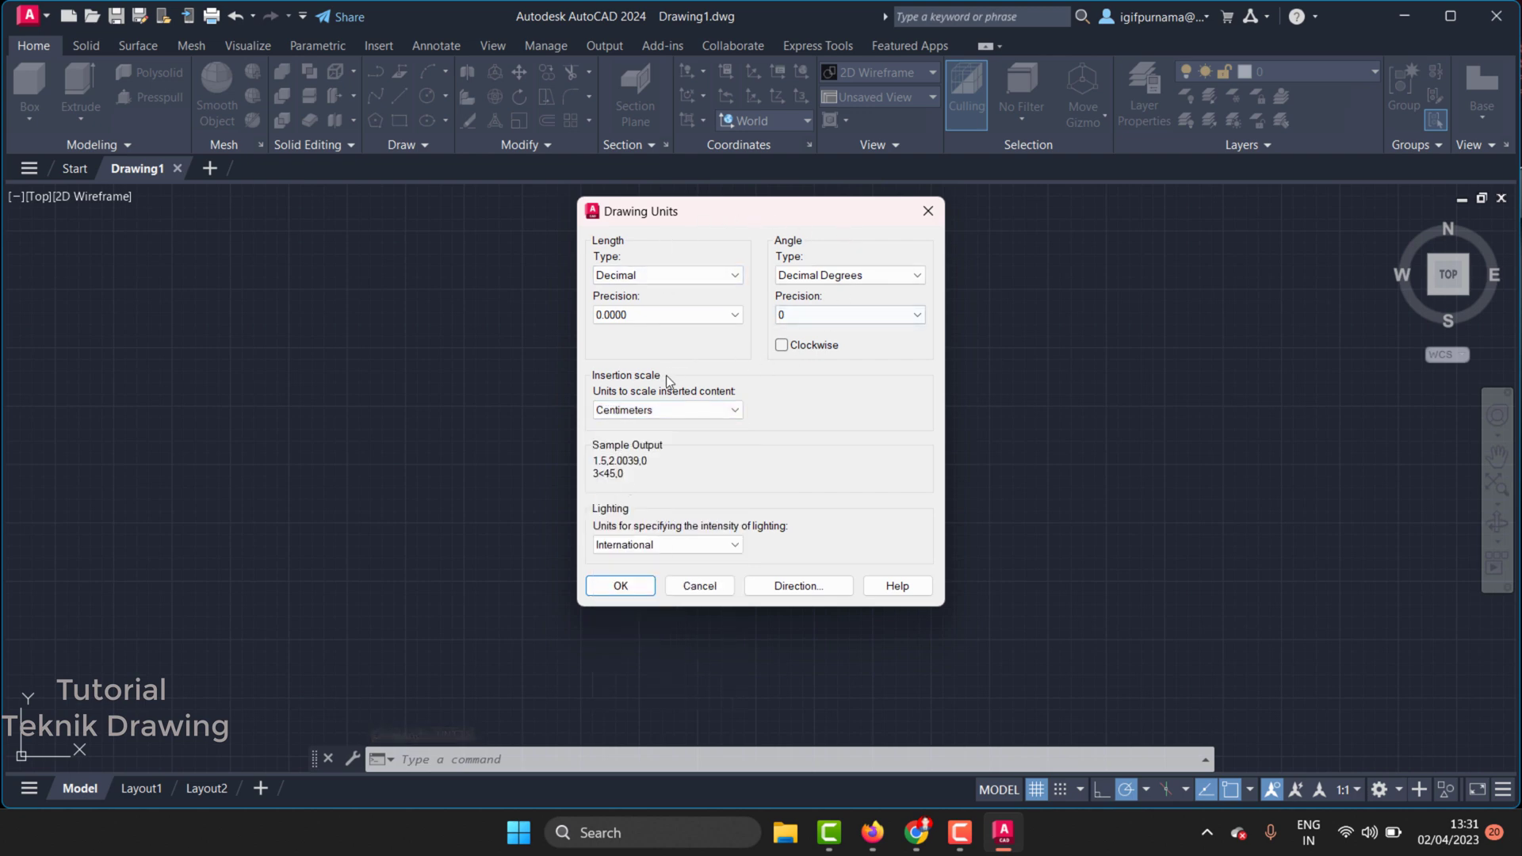
pyautogui.click(701, 412)
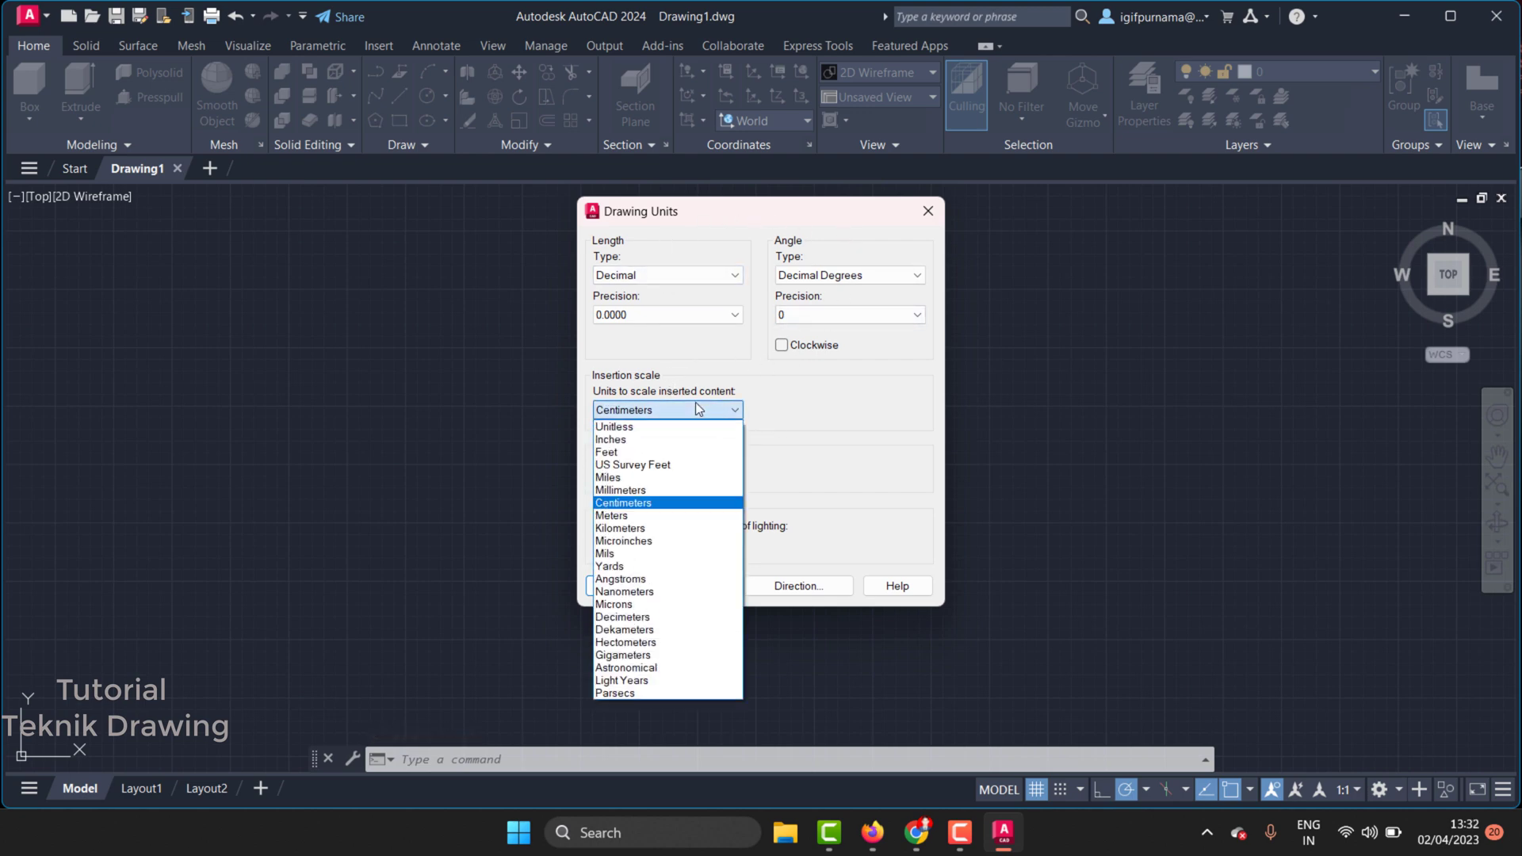
pyautogui.click(701, 492)
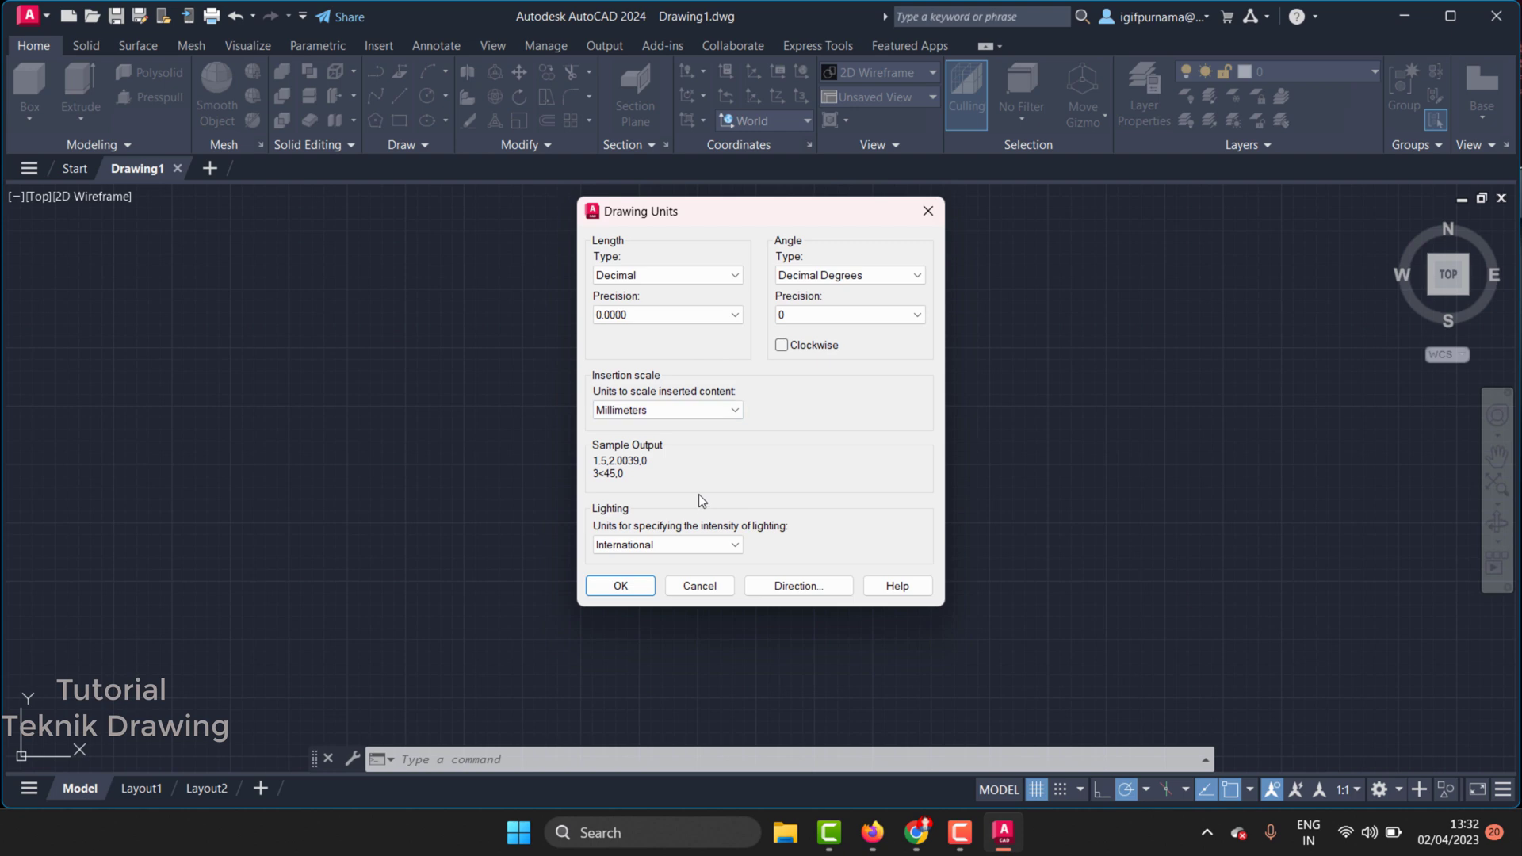
pyautogui.click(638, 588)
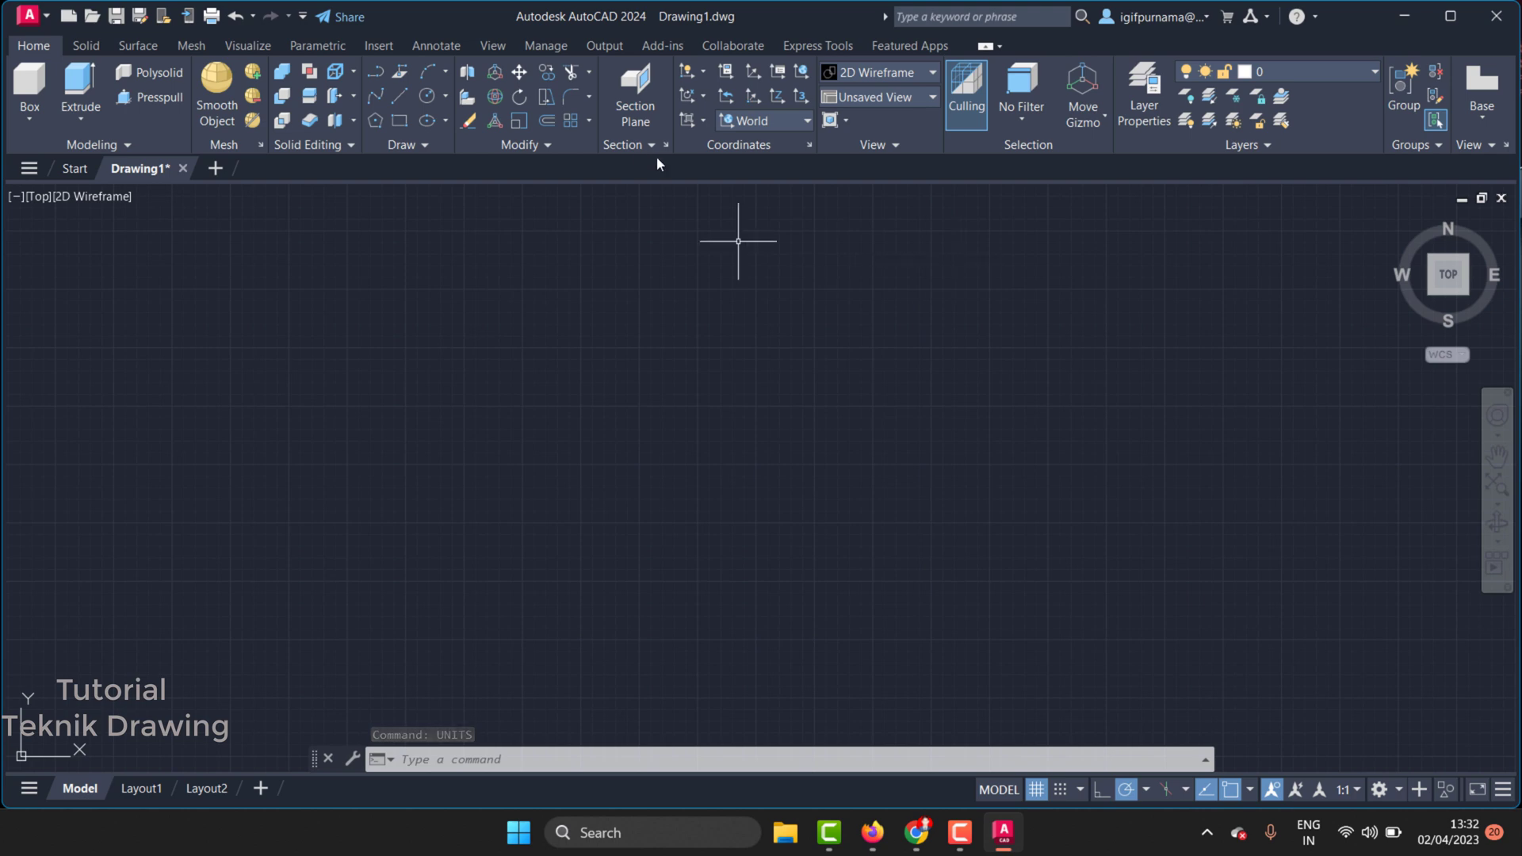
# Draw a test rectangle near the canvas centre using the Rectangle tool
pyautogui.click(411, 146)
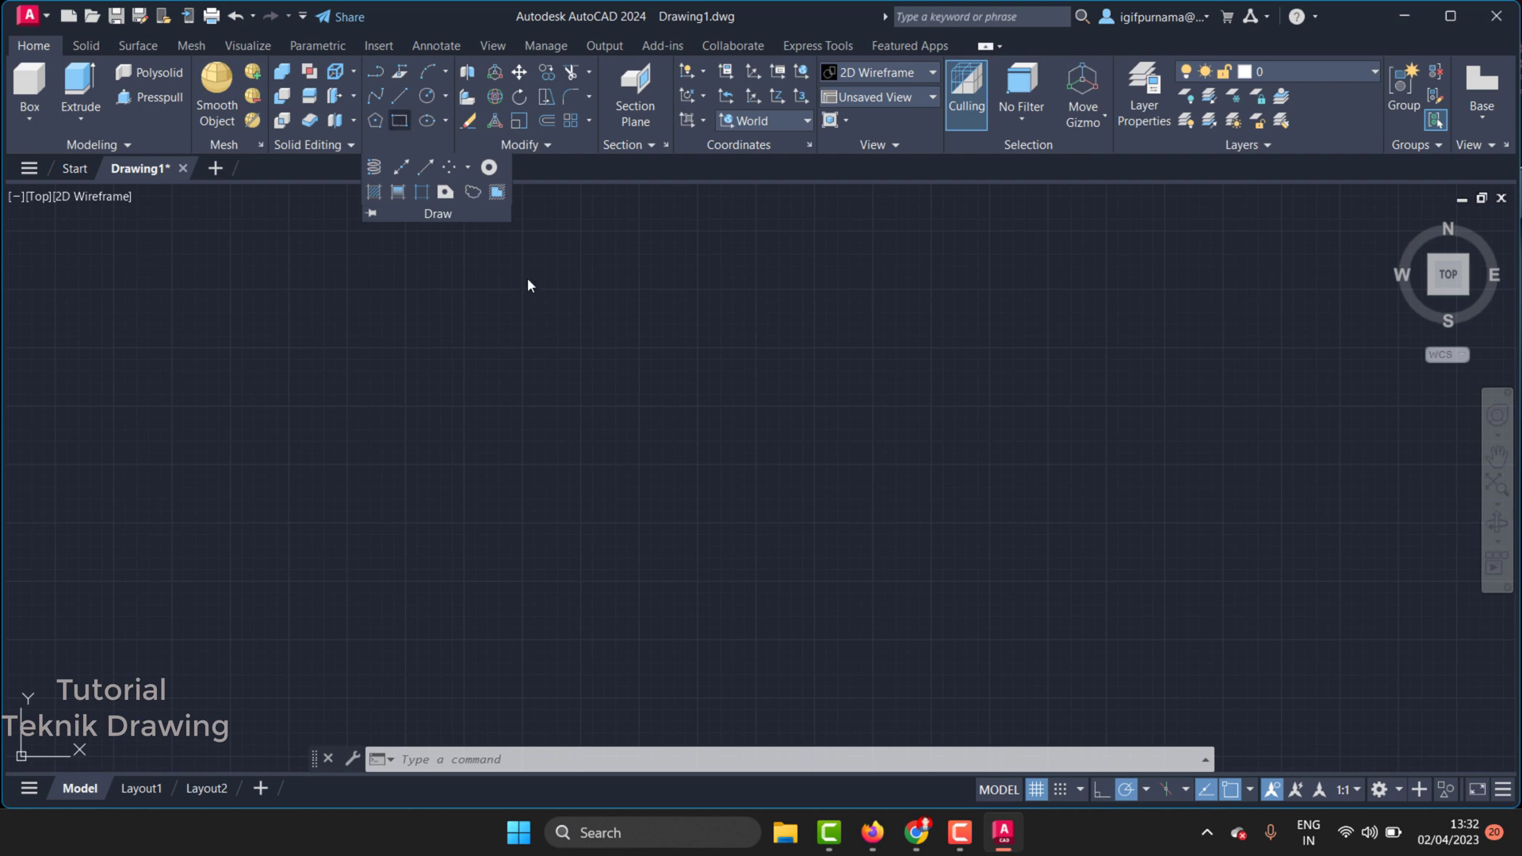
pyautogui.click(608, 340)
pyautogui.click(937, 508)
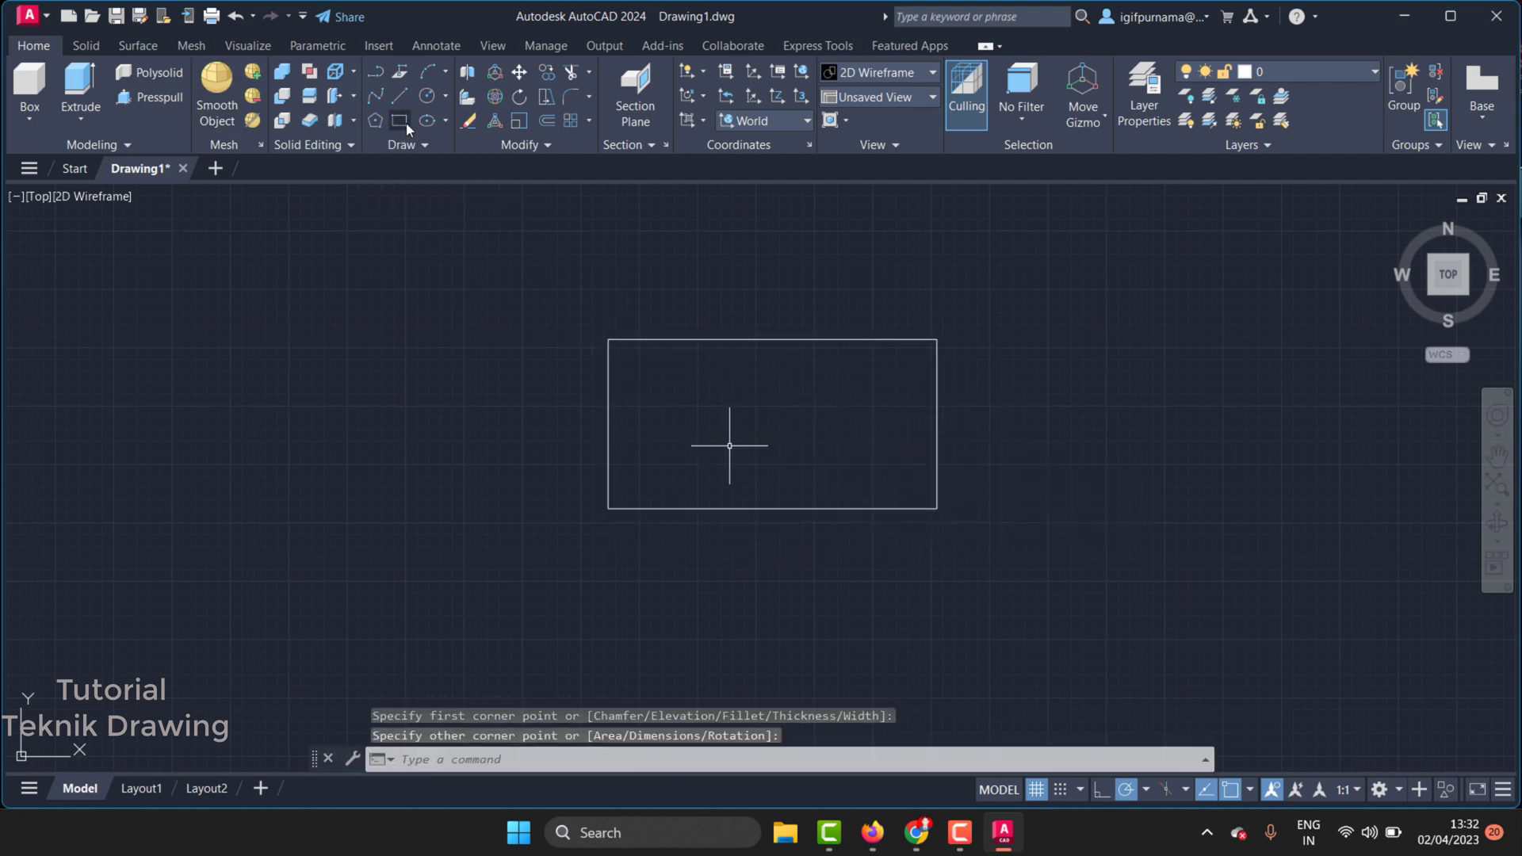
# Start and cancel a line twice, then glance at the snap options list
pyautogui.click(398, 97)
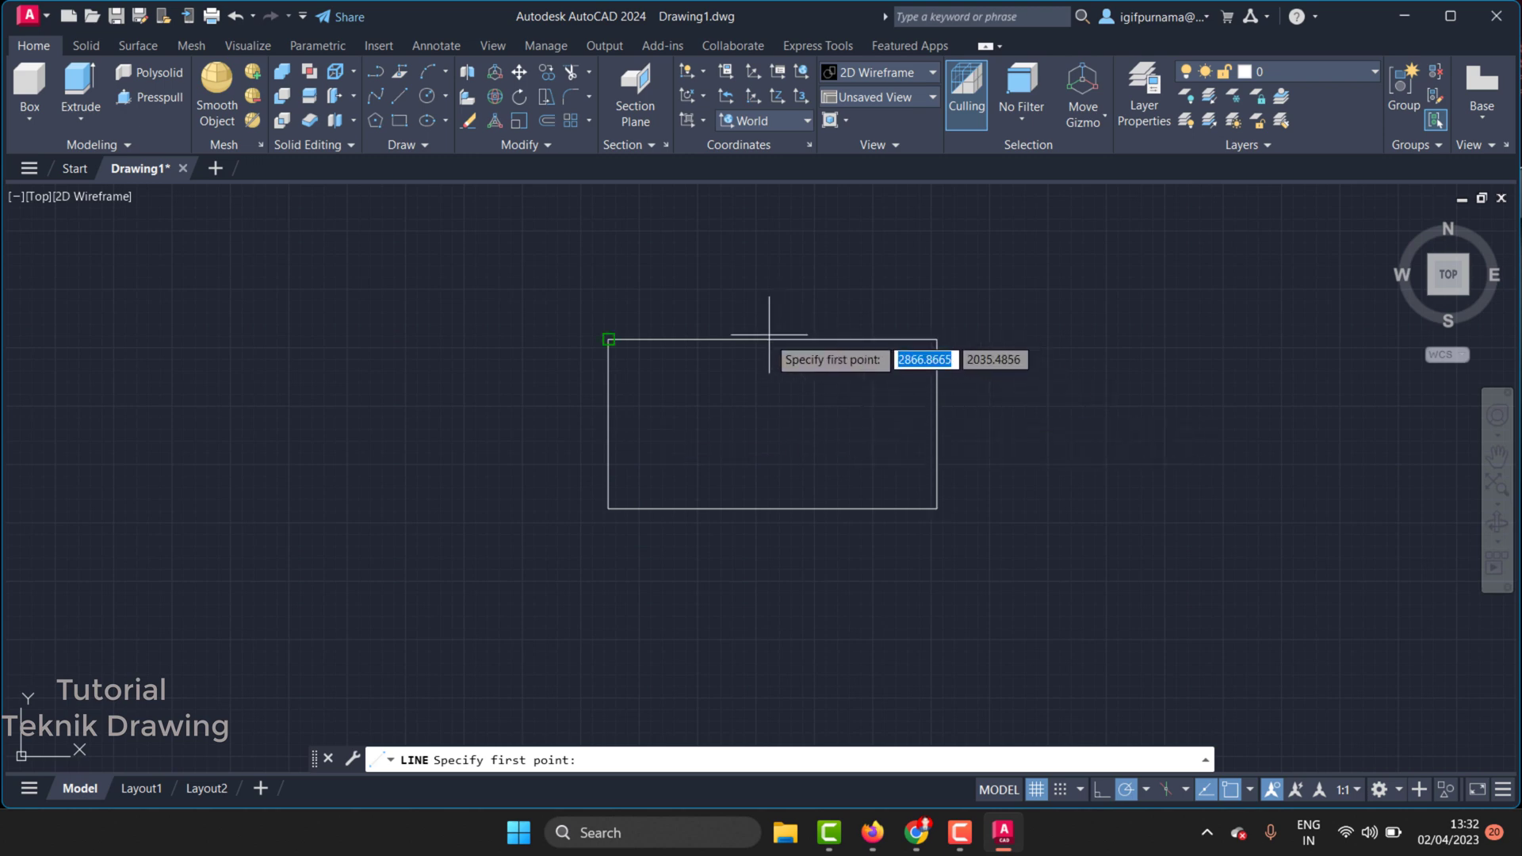
pyautogui.click(1165, 435)
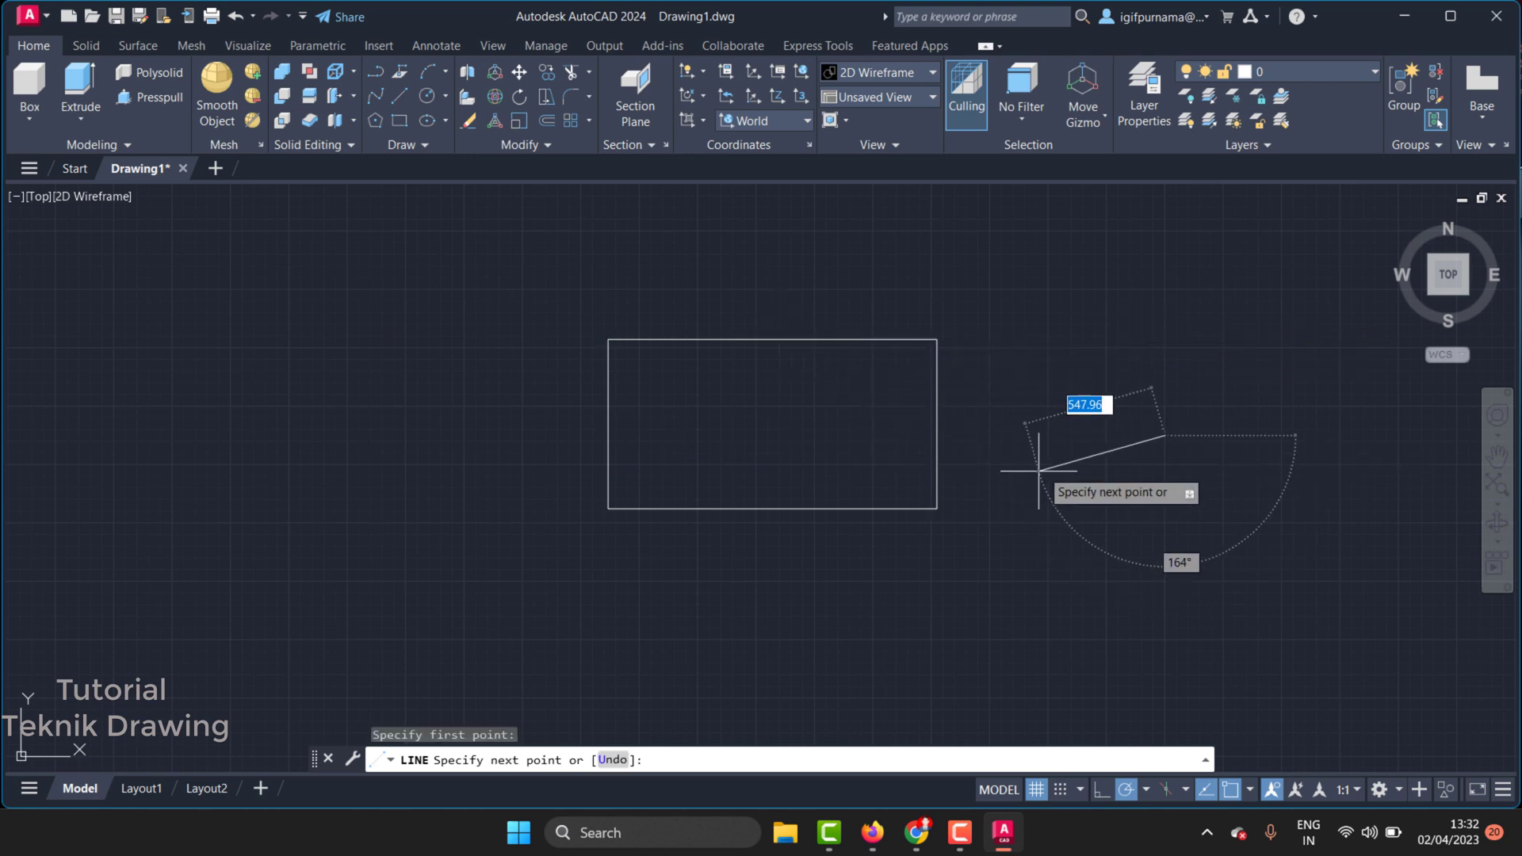
pyautogui.press('Escape')
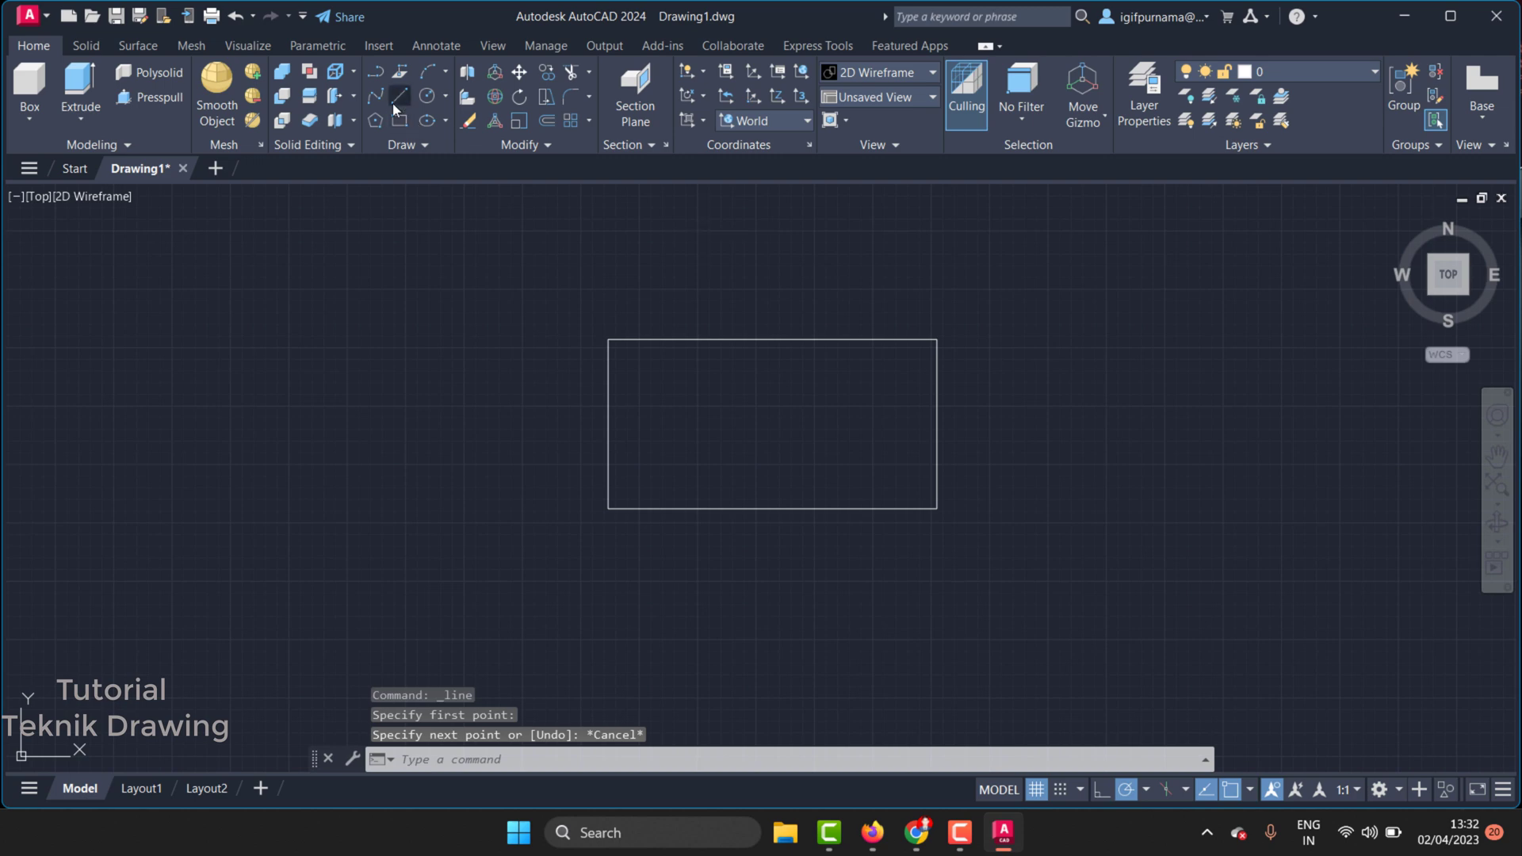
pyautogui.click(399, 96)
pyautogui.press('Escape')
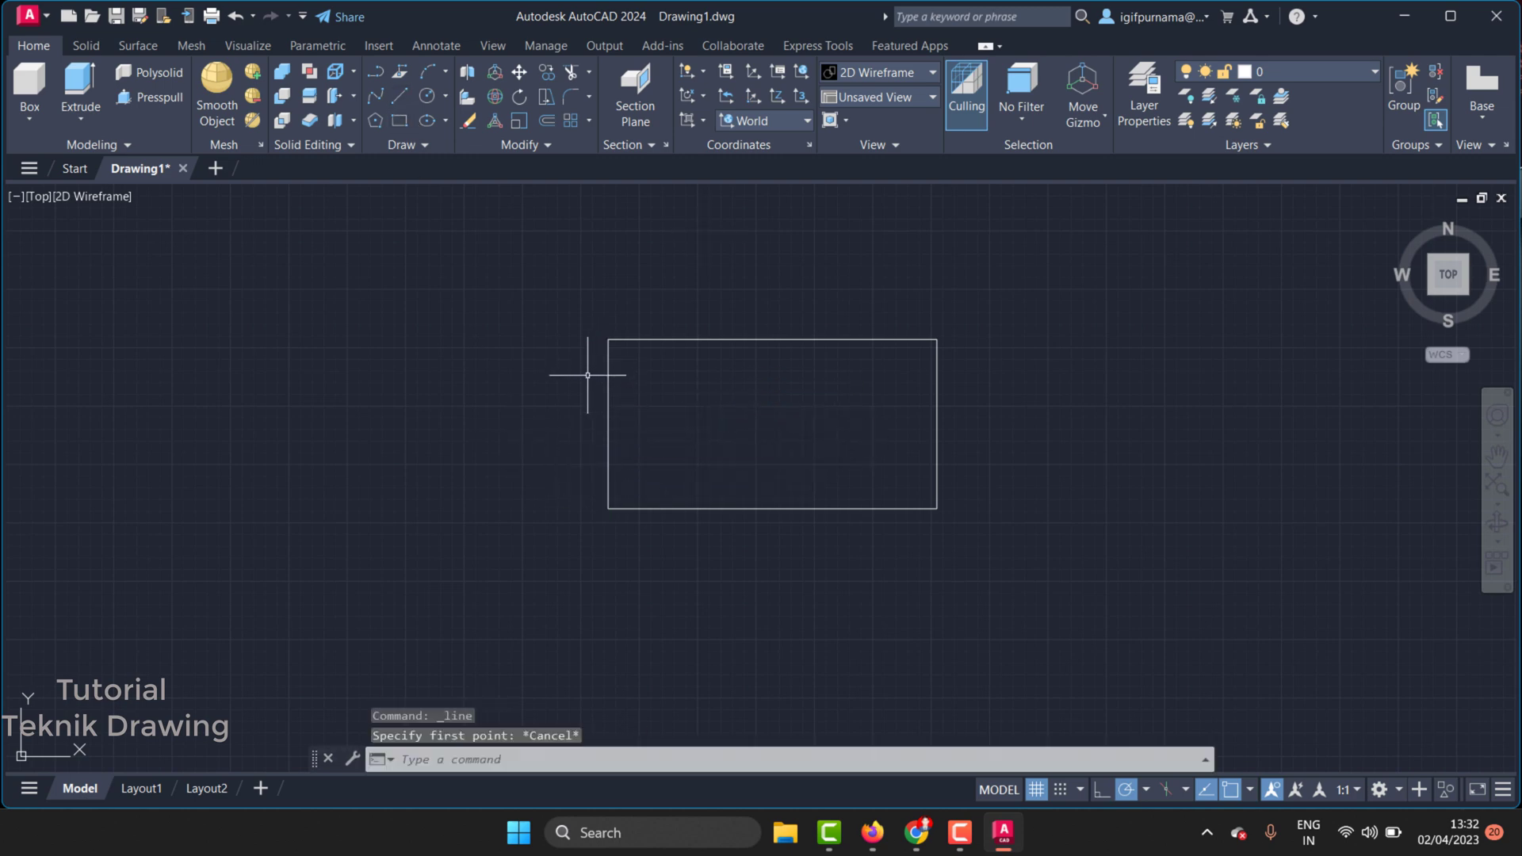
pyautogui.click(1079, 791)
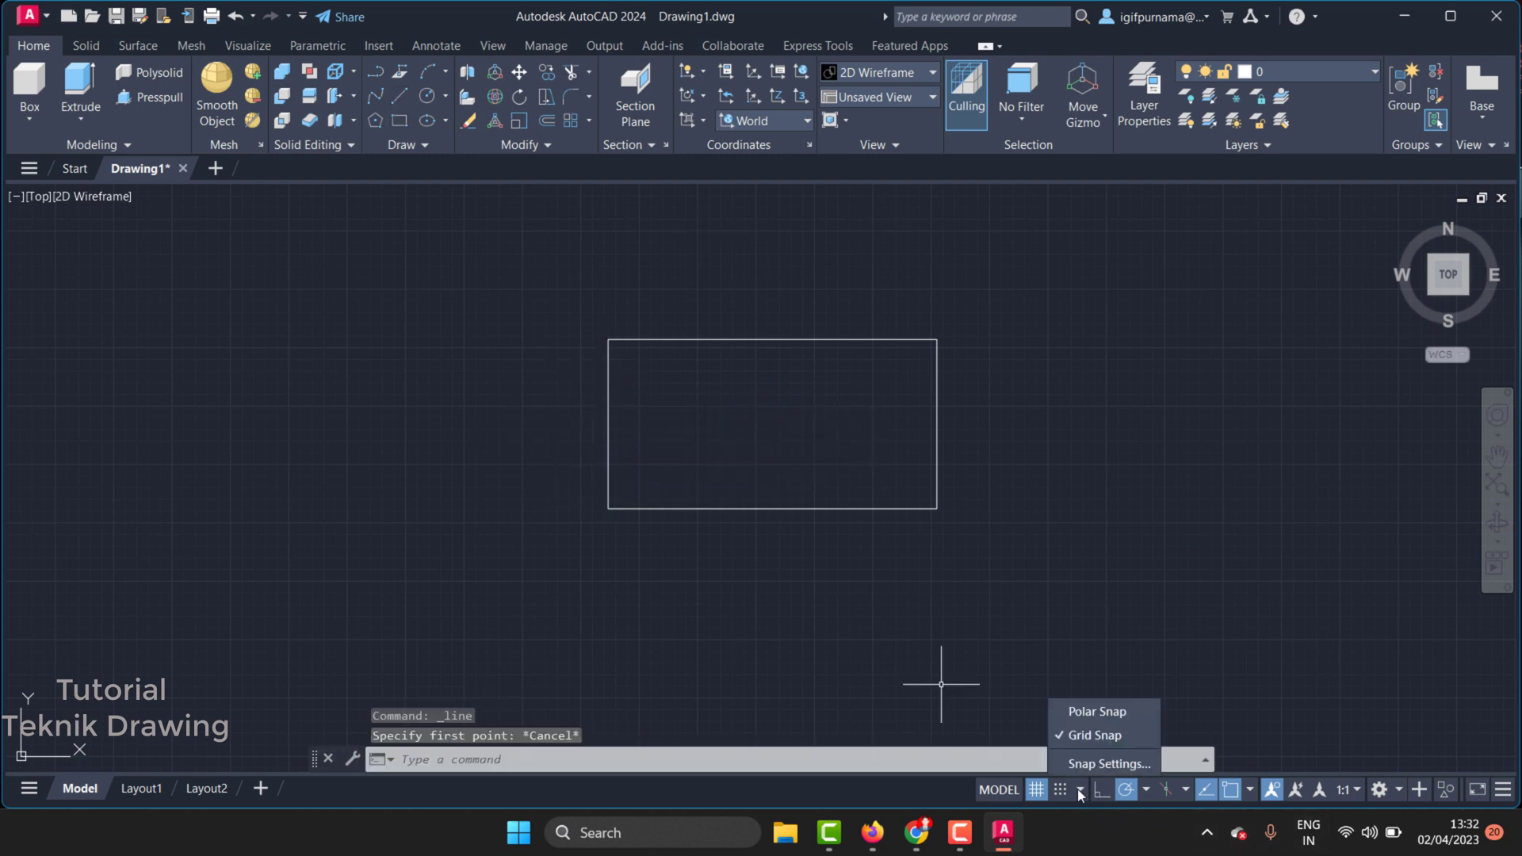
pyautogui.click(1081, 795)
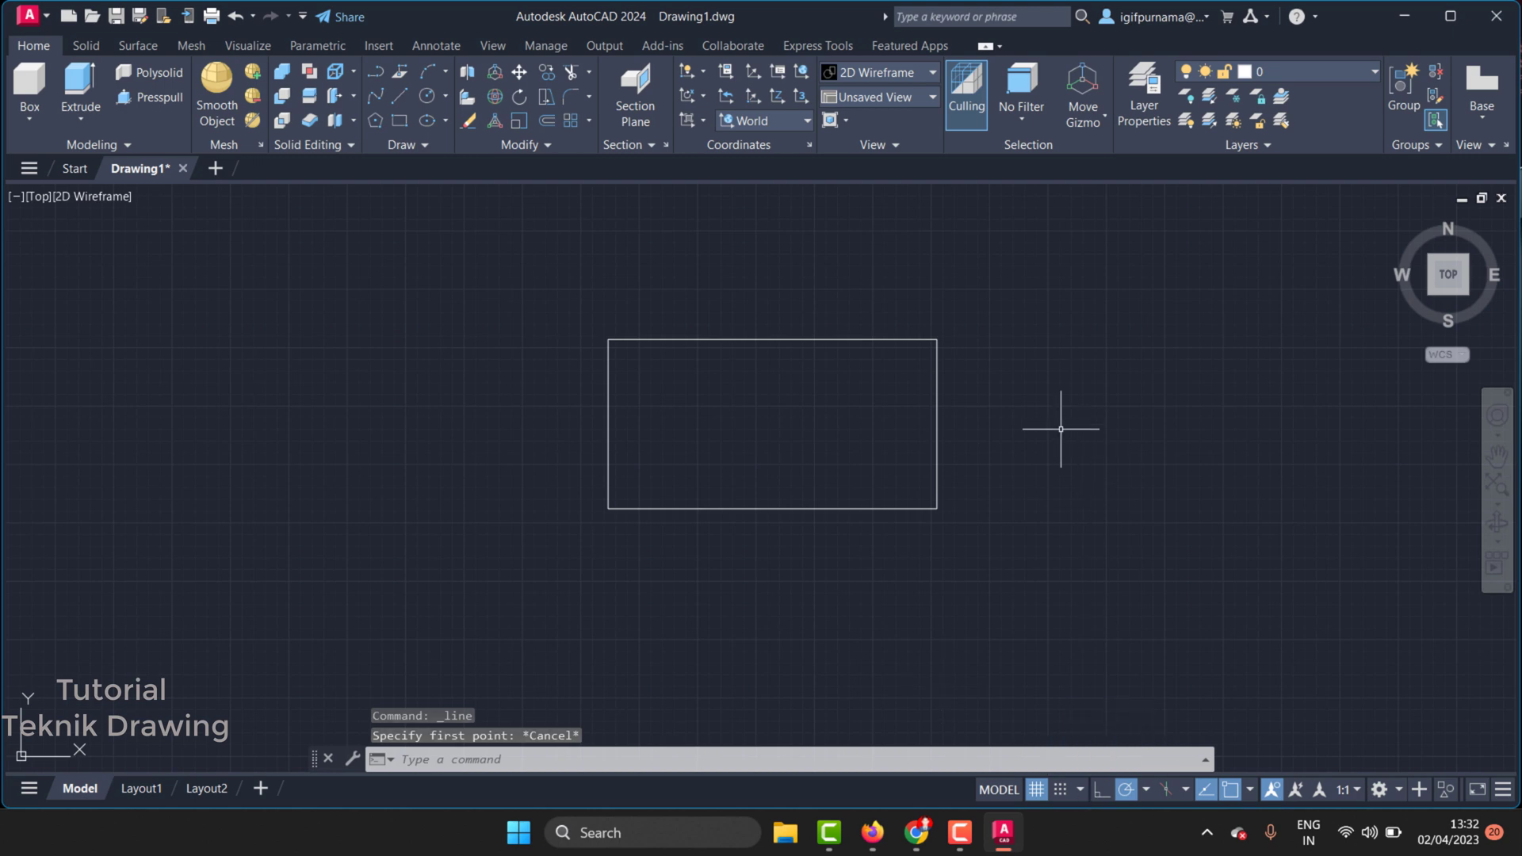
# Enable all Object Snap and 3D Object Snap modes in Drafting Settings (DS)
pyautogui.write('DS')
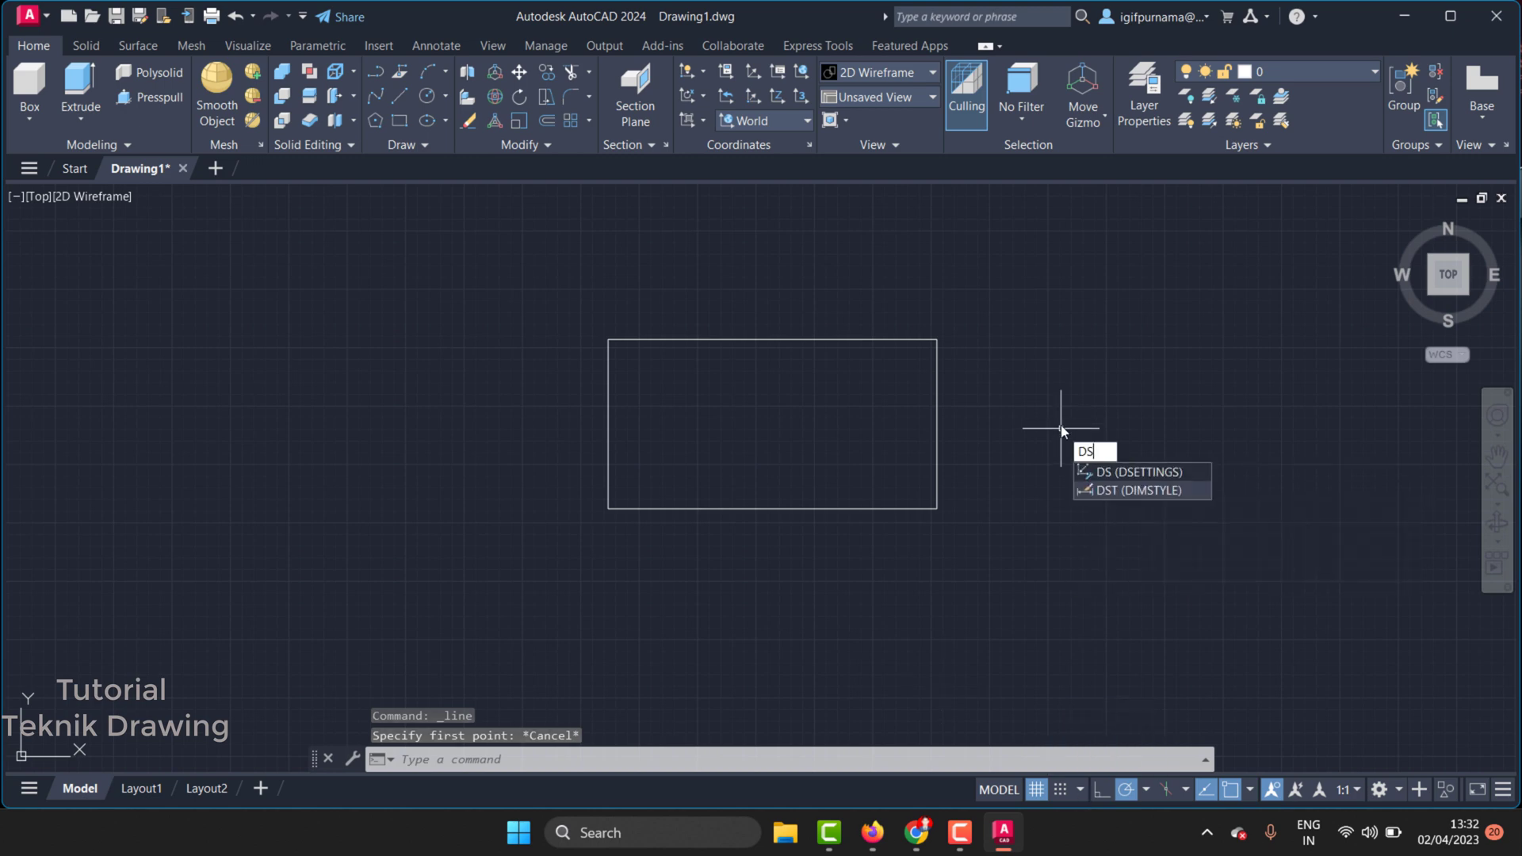
pyautogui.press('Return')
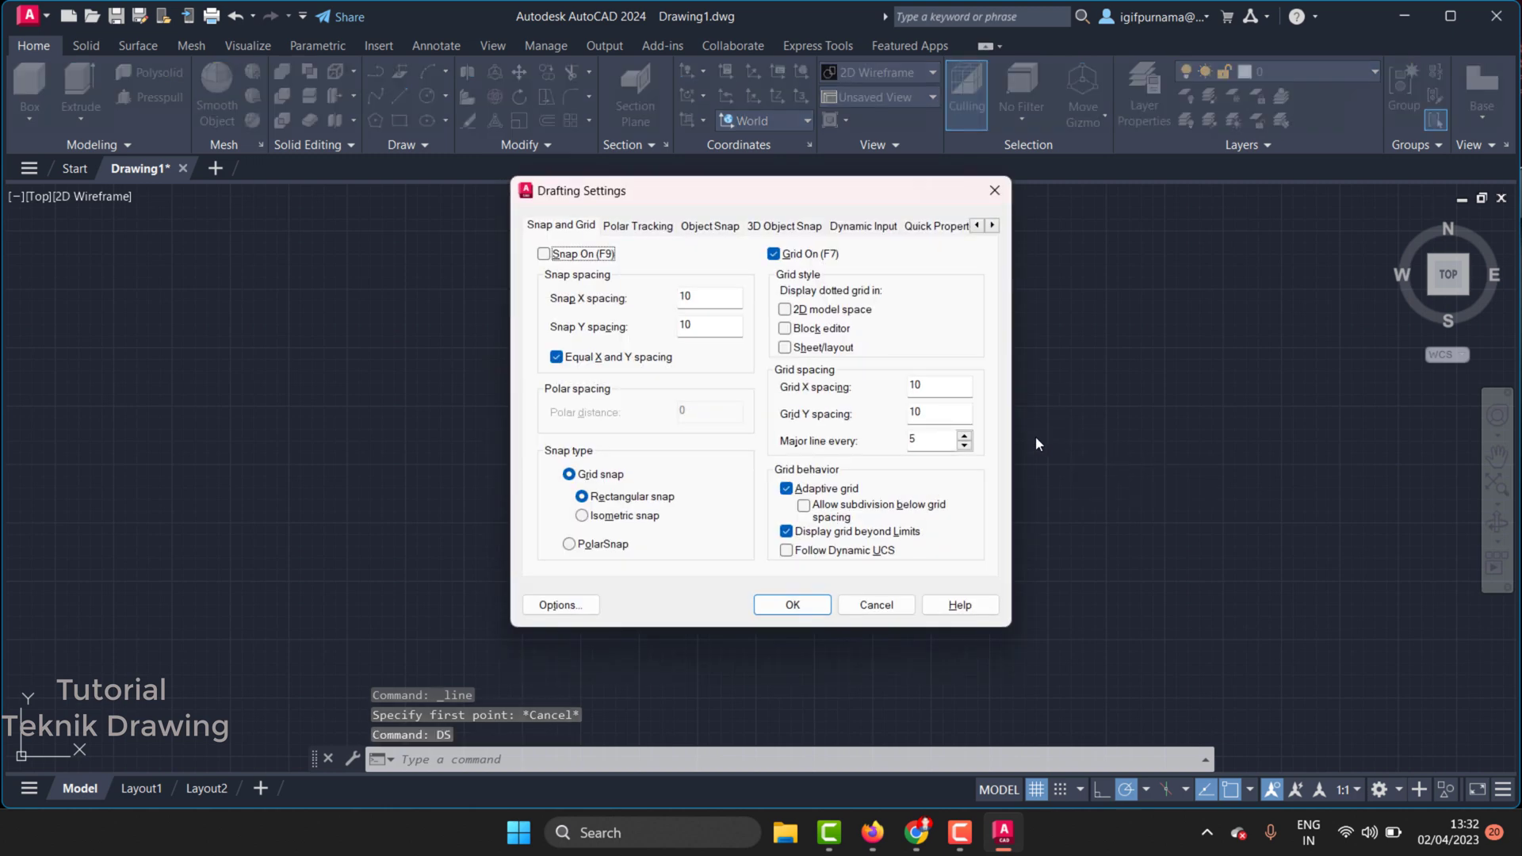
pyautogui.click(703, 230)
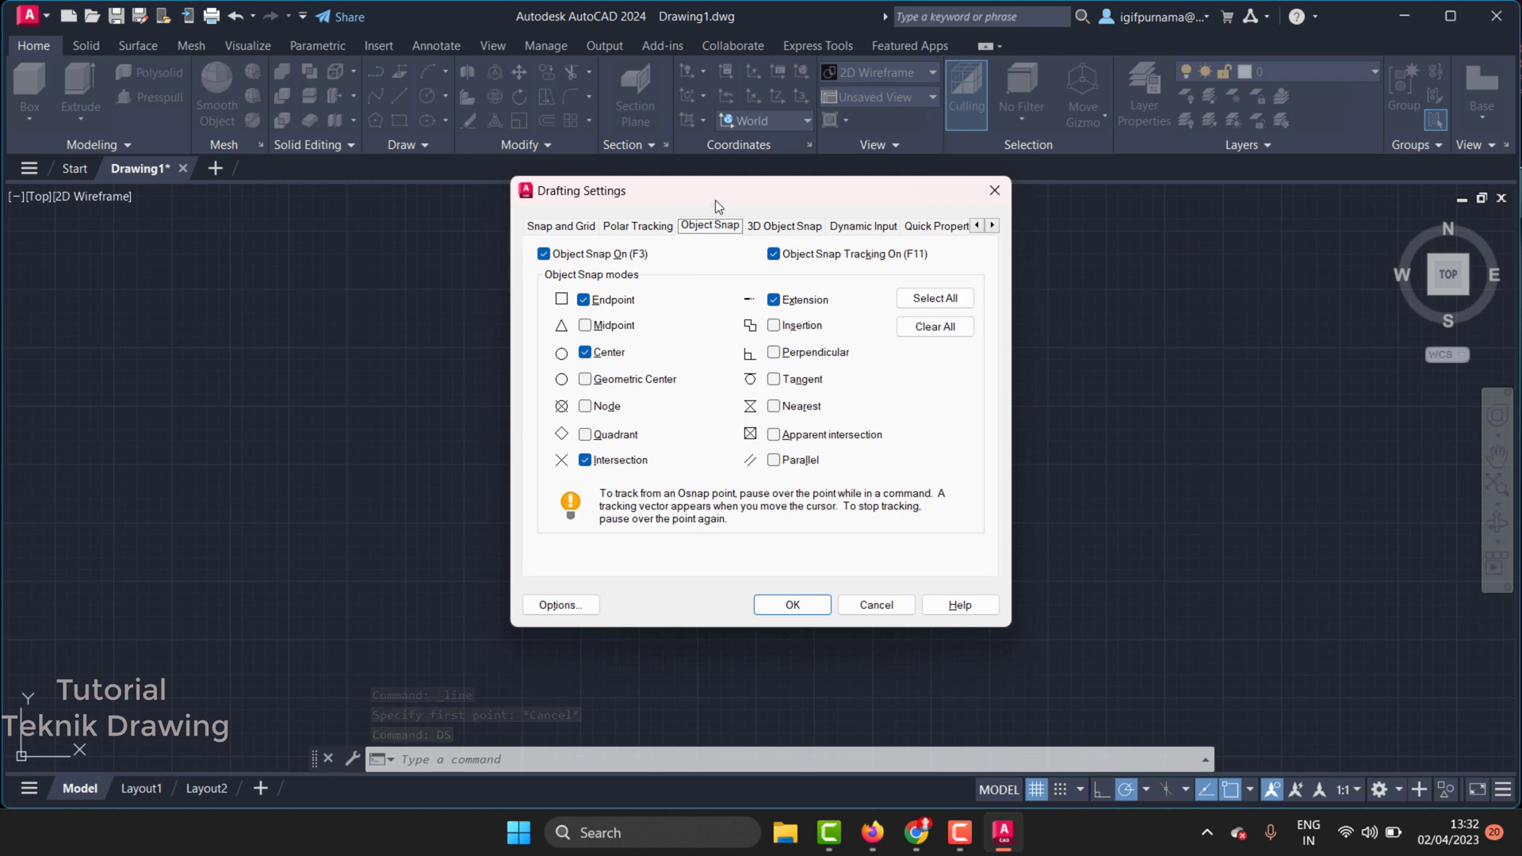
pyautogui.moveTo(715, 200); pyautogui.dragTo(884, 201)
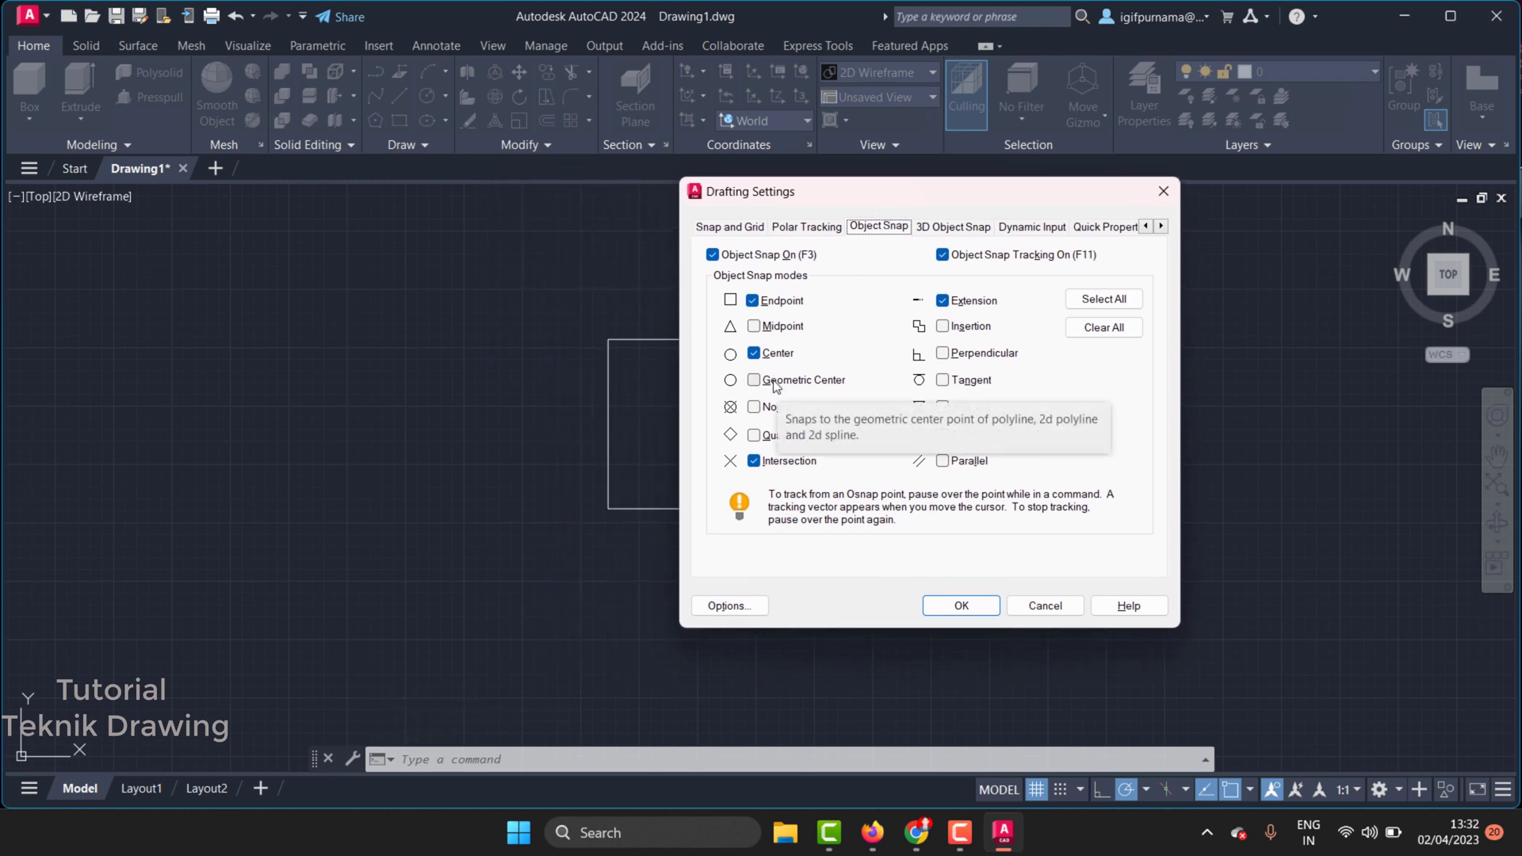
pyautogui.click(1102, 300)
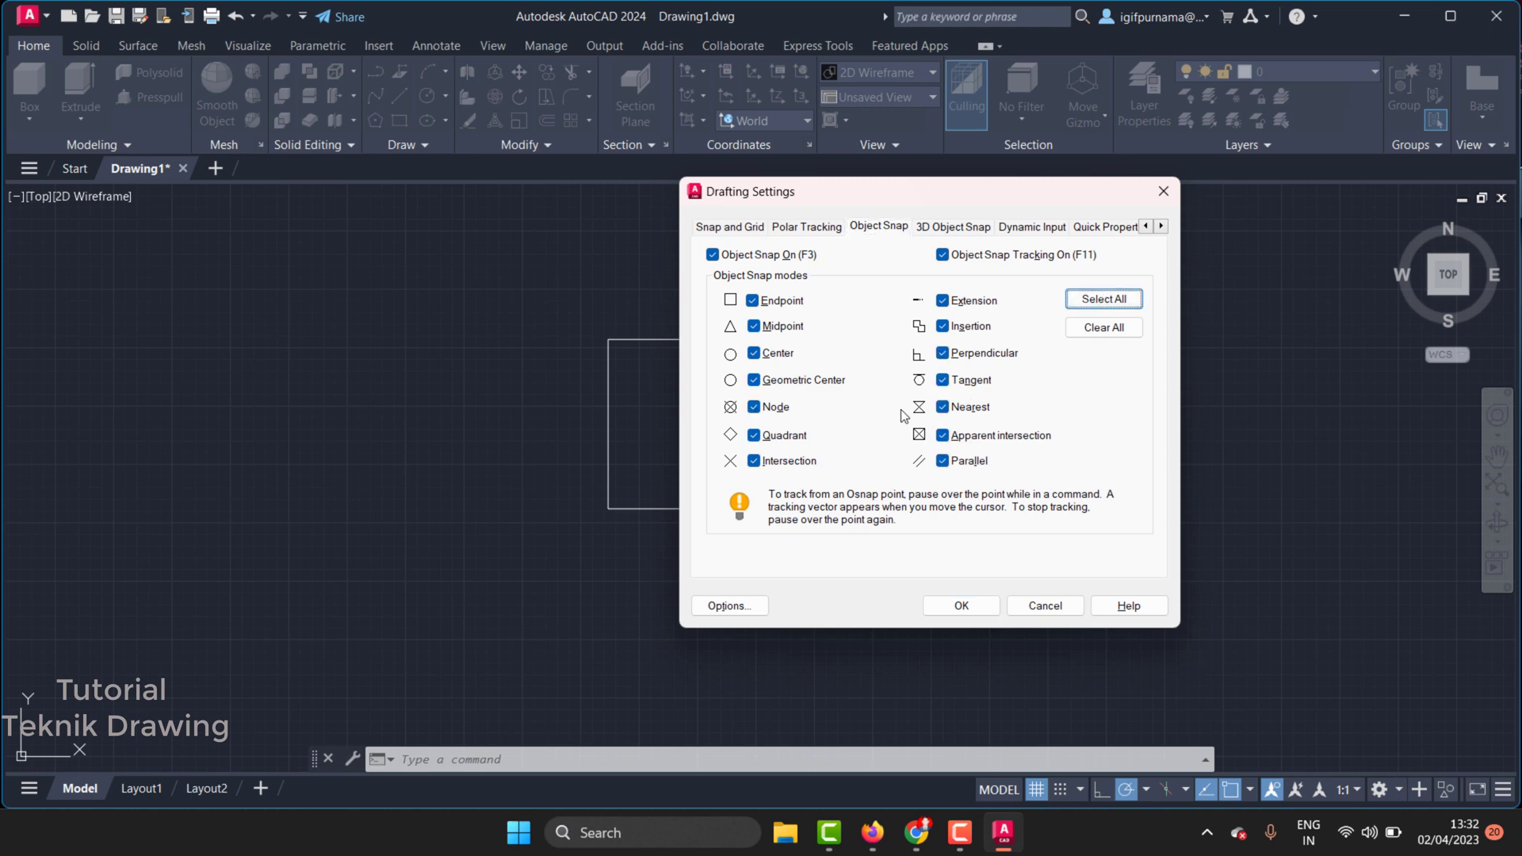
pyautogui.click(951, 230)
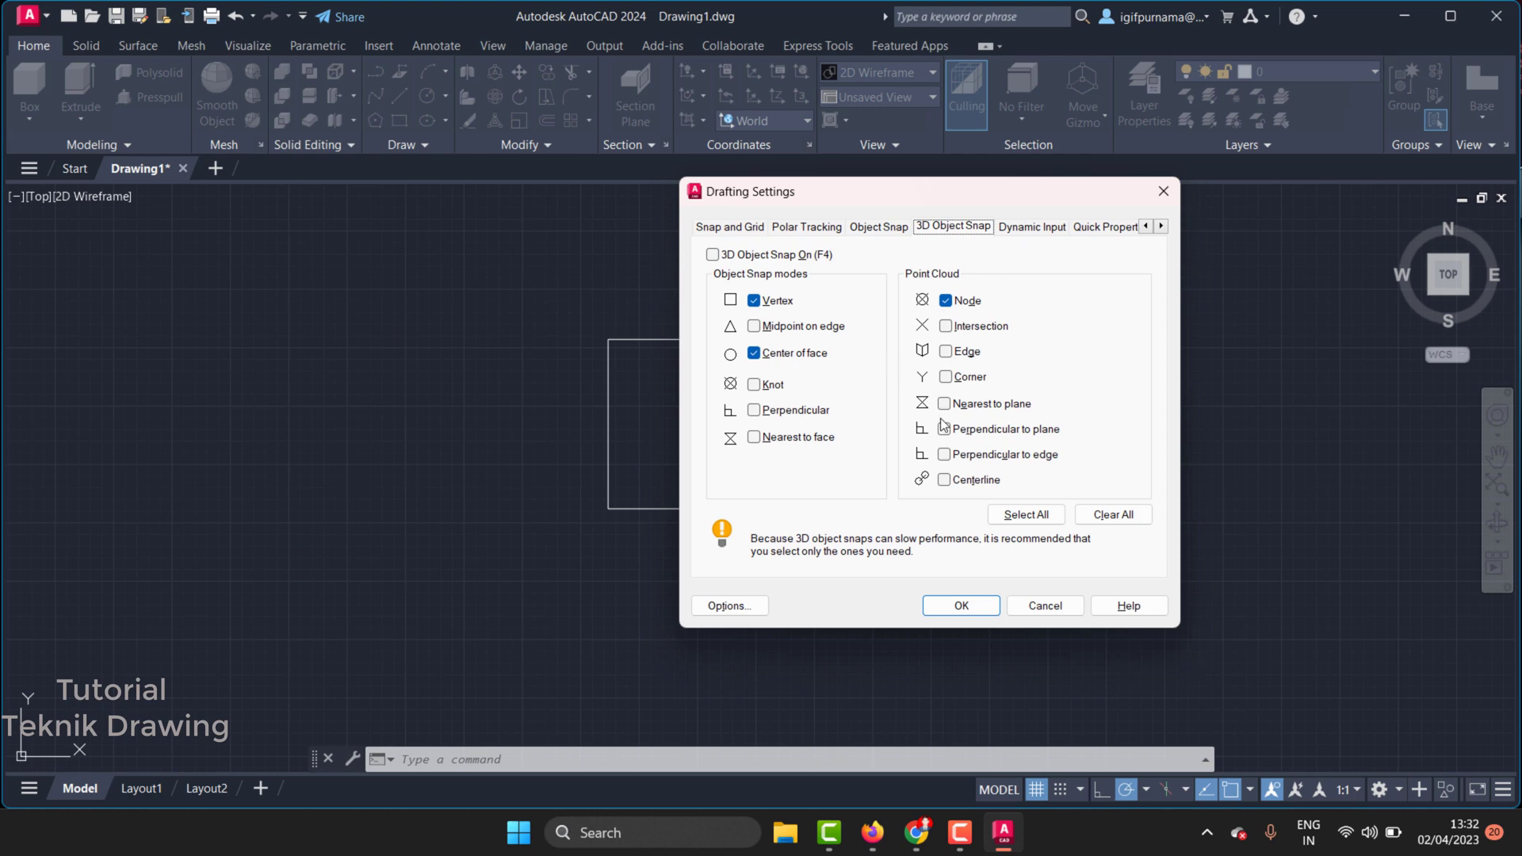
pyautogui.click(1031, 514)
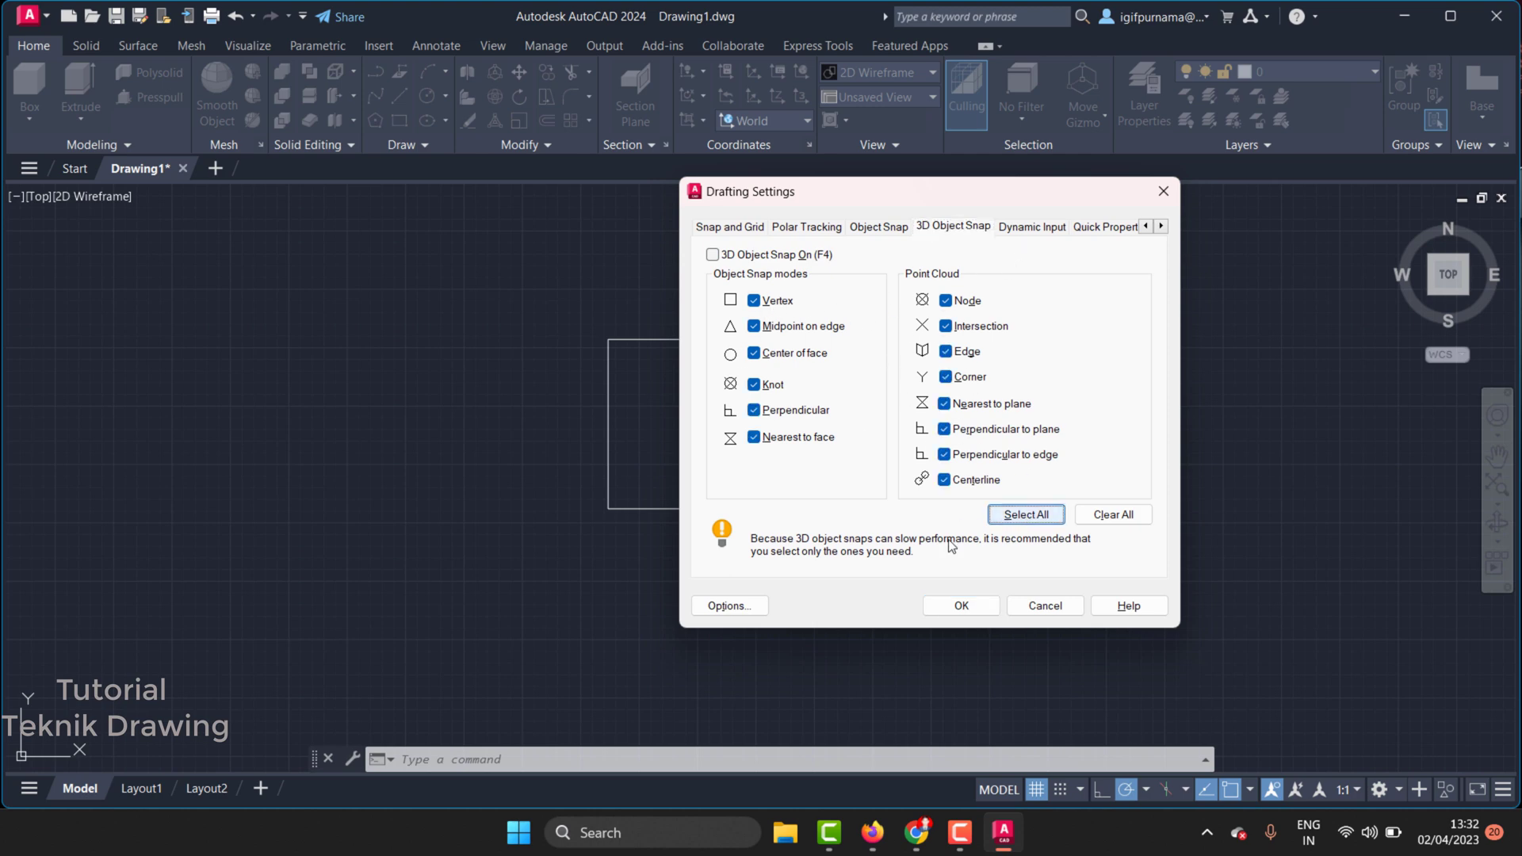
pyautogui.click(953, 606)
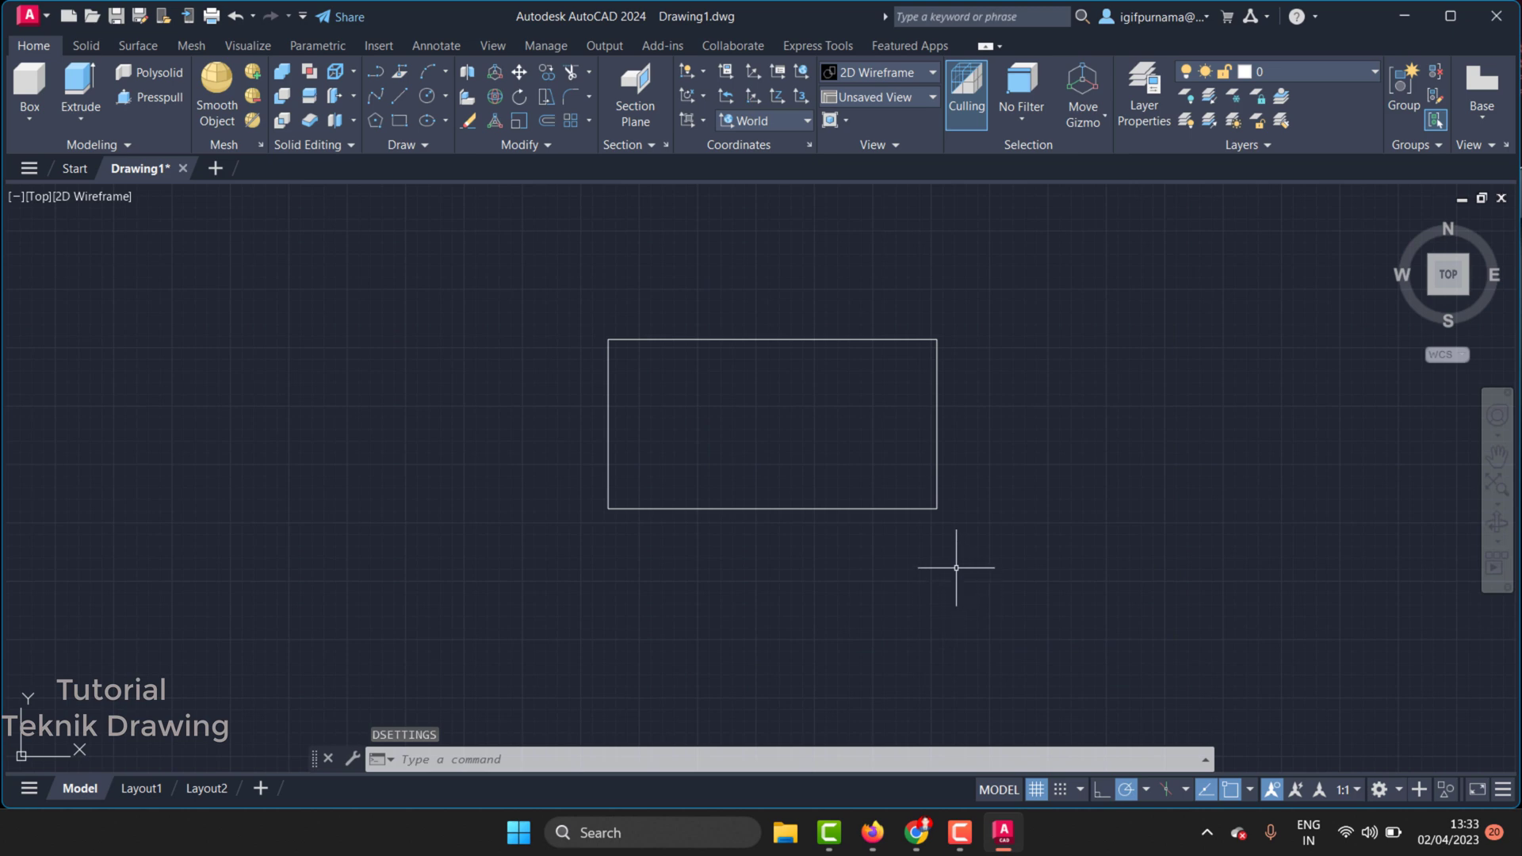
# Start the LINE command with L and cancel it without drawing anything
pyautogui.write('l')
pyautogui.press('Return')
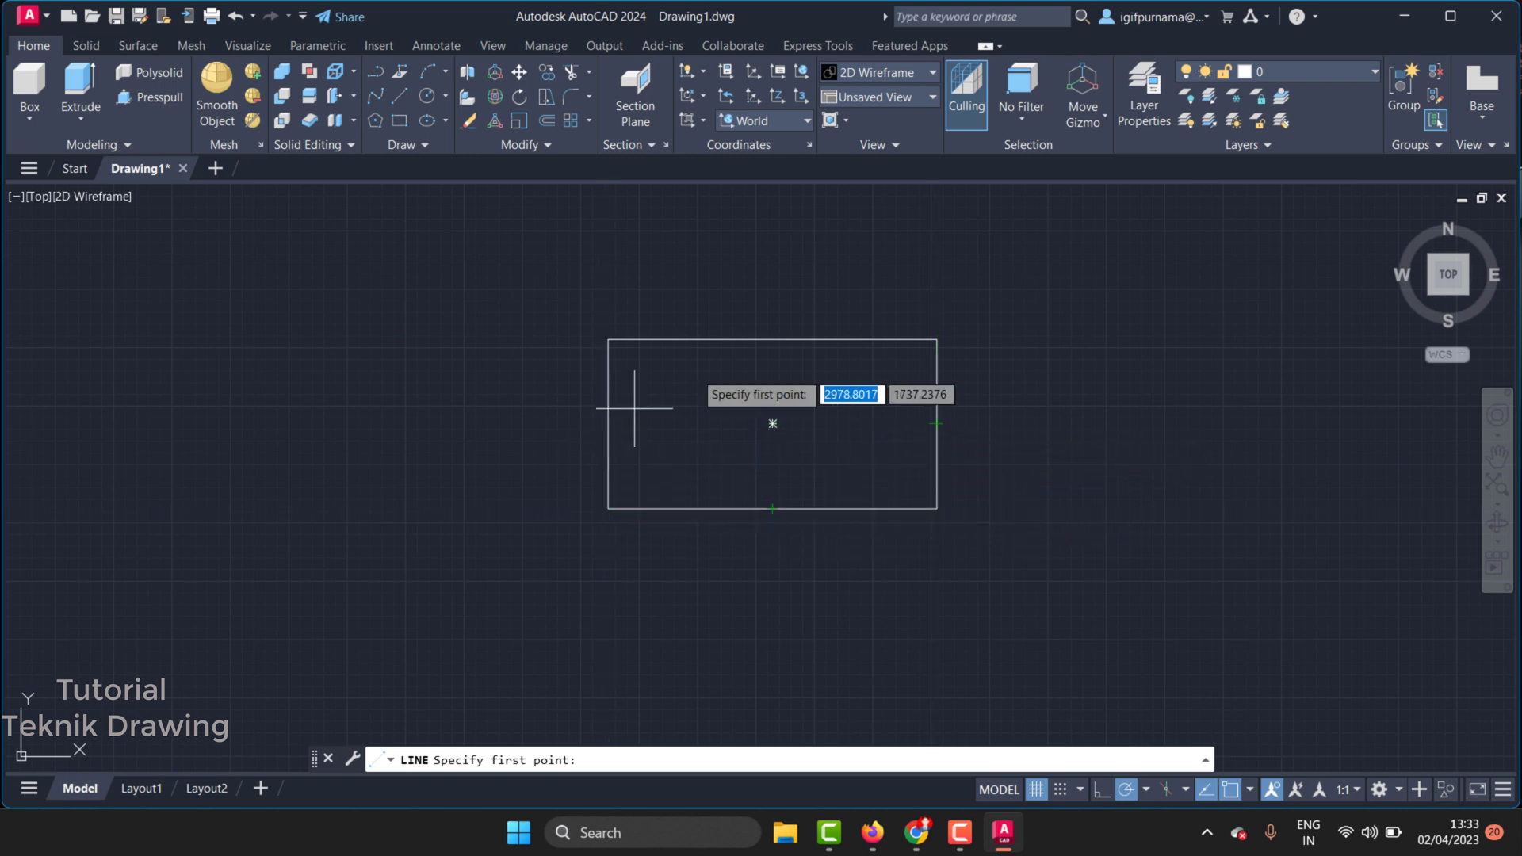
pyautogui.press('Escape')
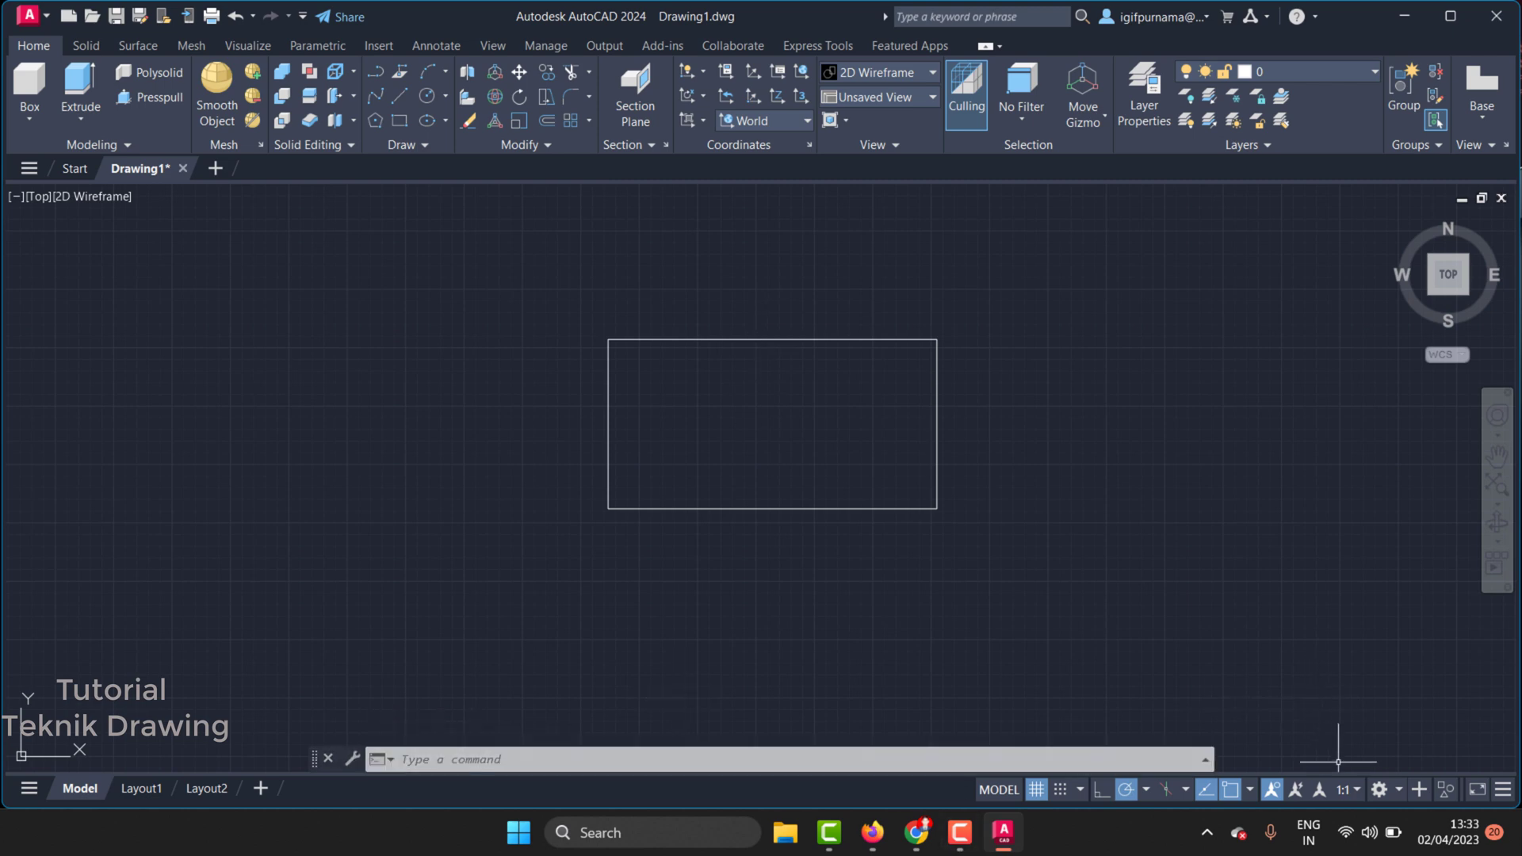
# Set the annotation scale to 1:1 from the status bar
pyautogui.click(1357, 790)
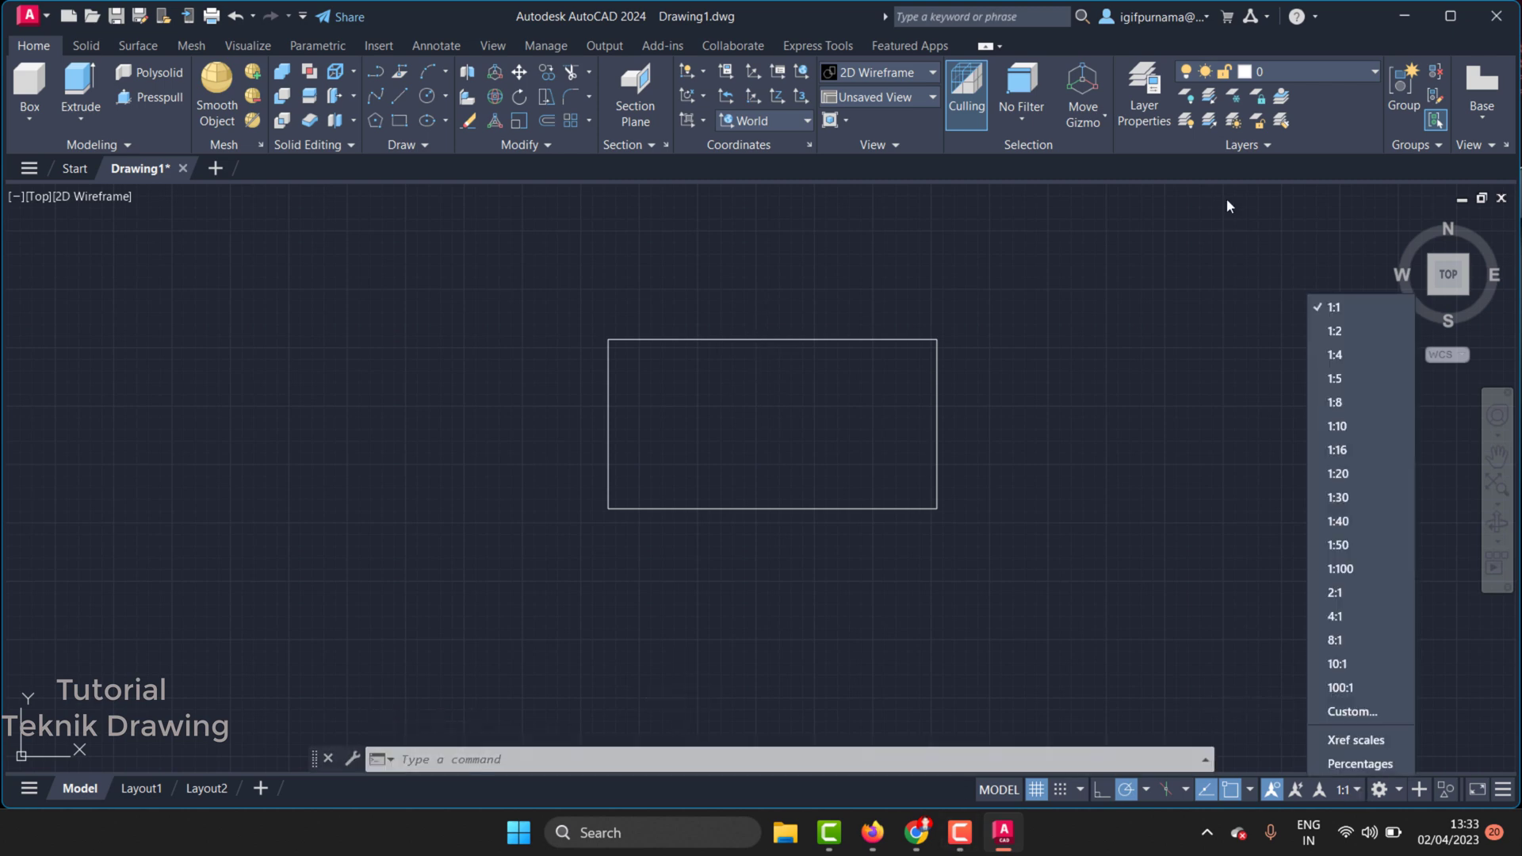
pyautogui.click(1357, 739)
pyautogui.click(1337, 788)
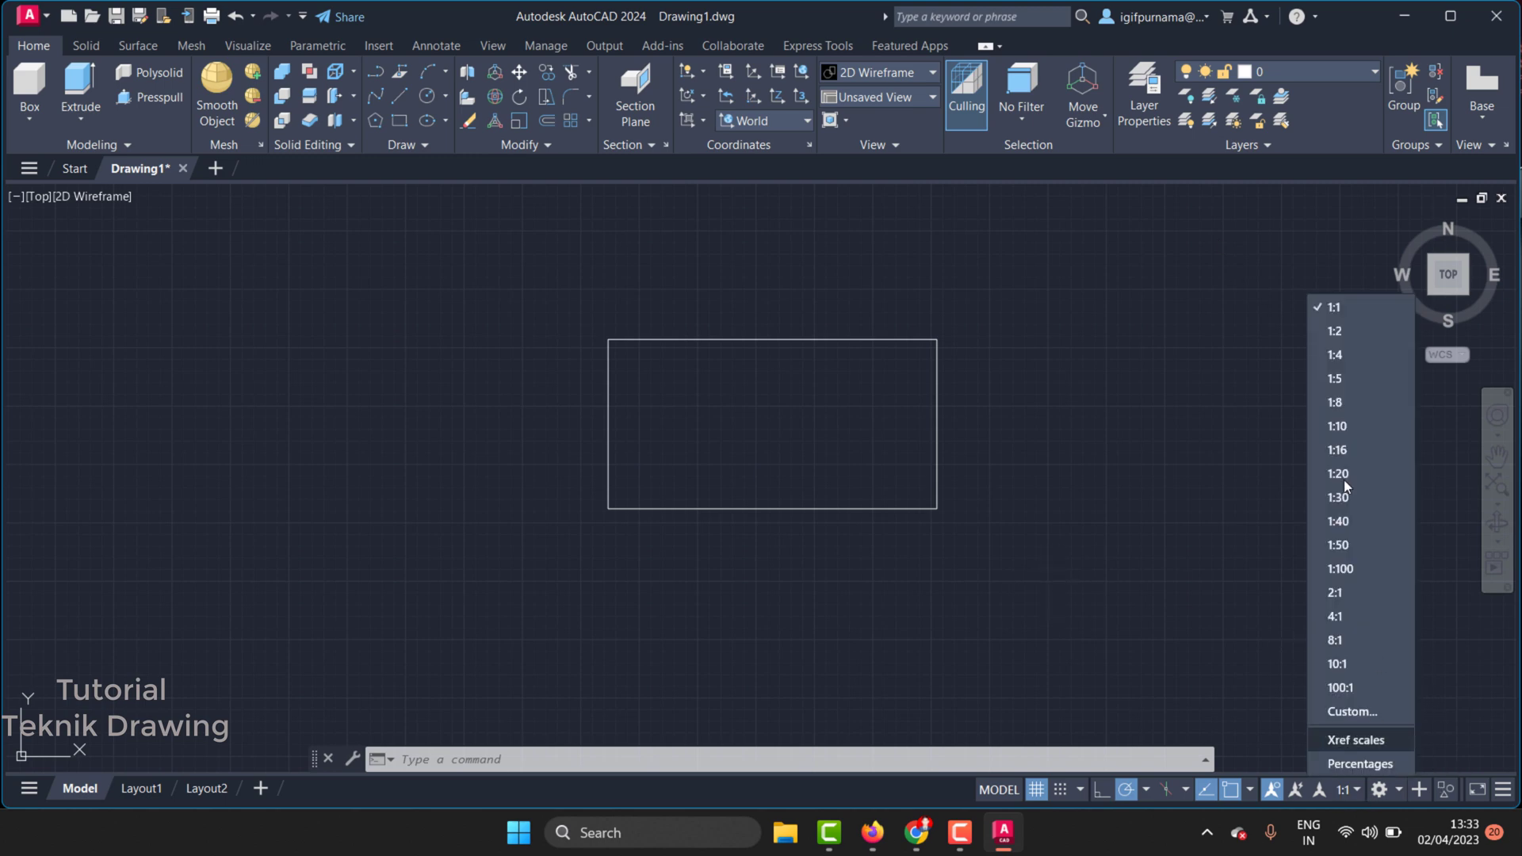
pyautogui.click(1324, 306)
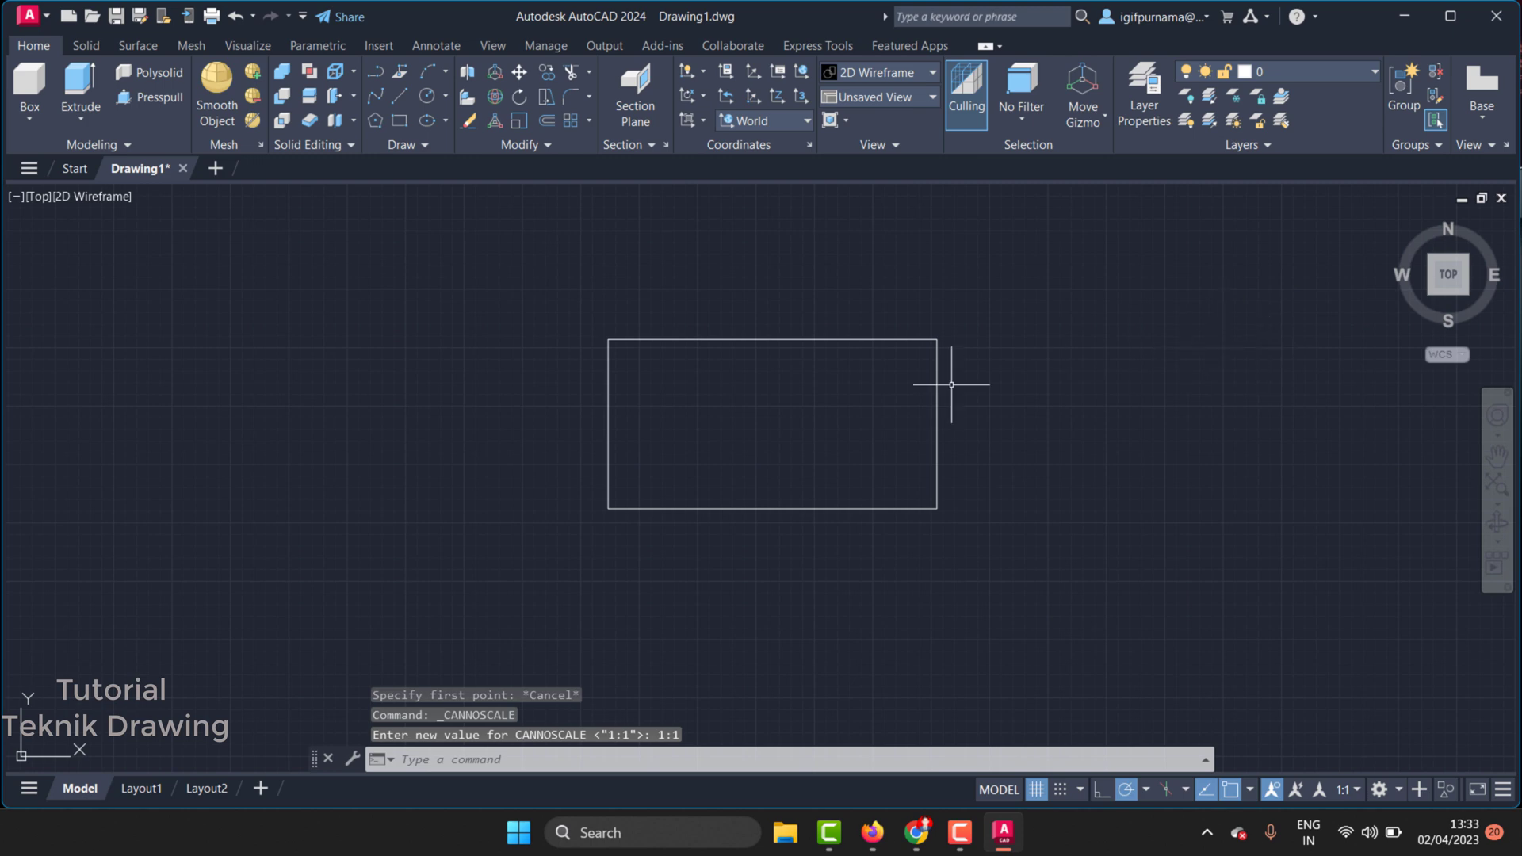
# Erase the test rectangle with a crossing window
pyautogui.click(376, 236)
pyautogui.click(1166, 630)
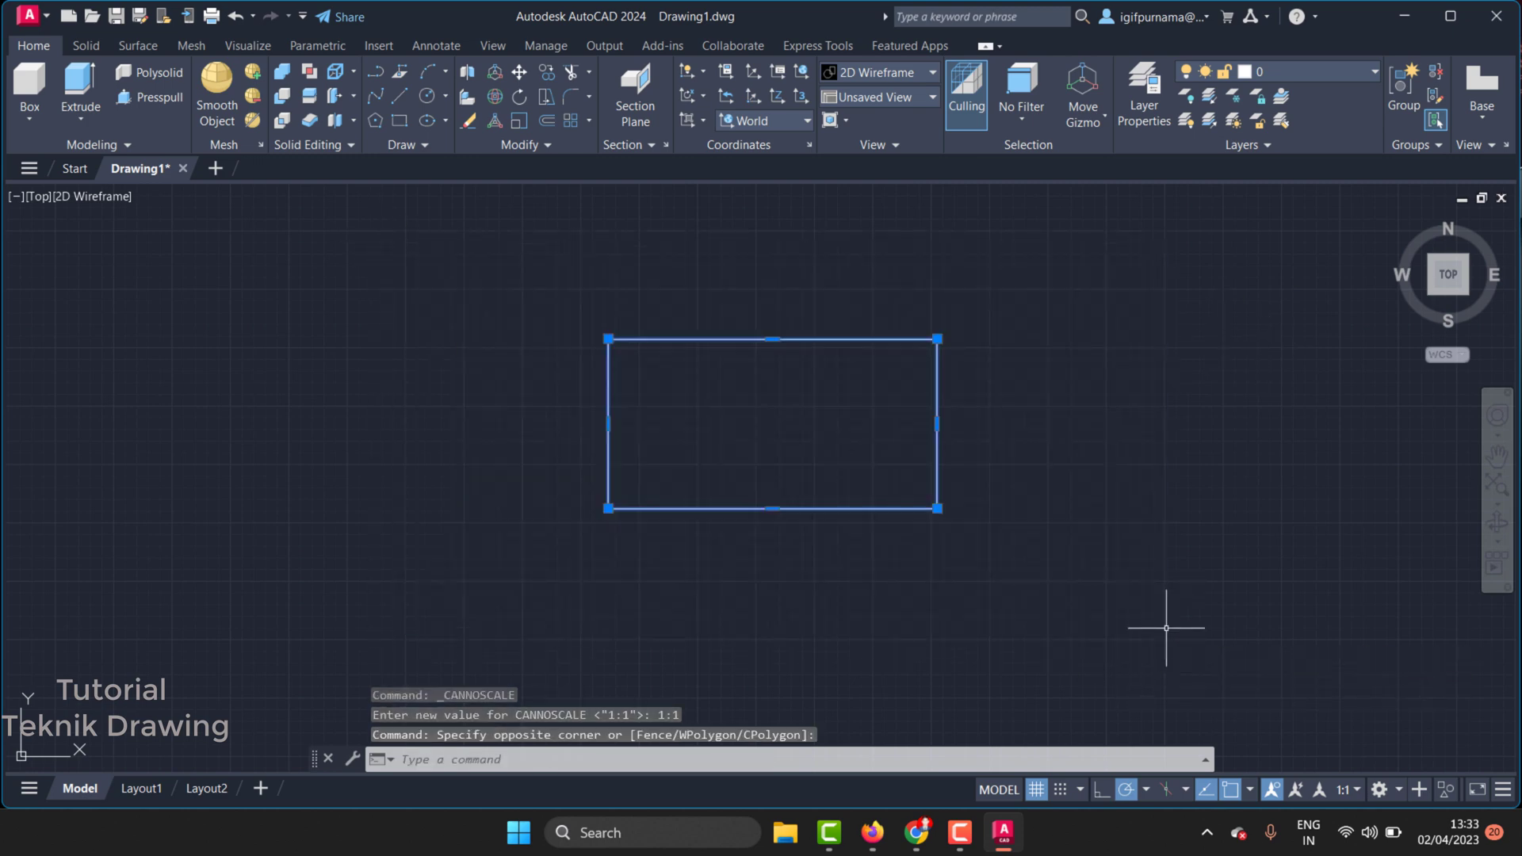
pyautogui.press('Escape')
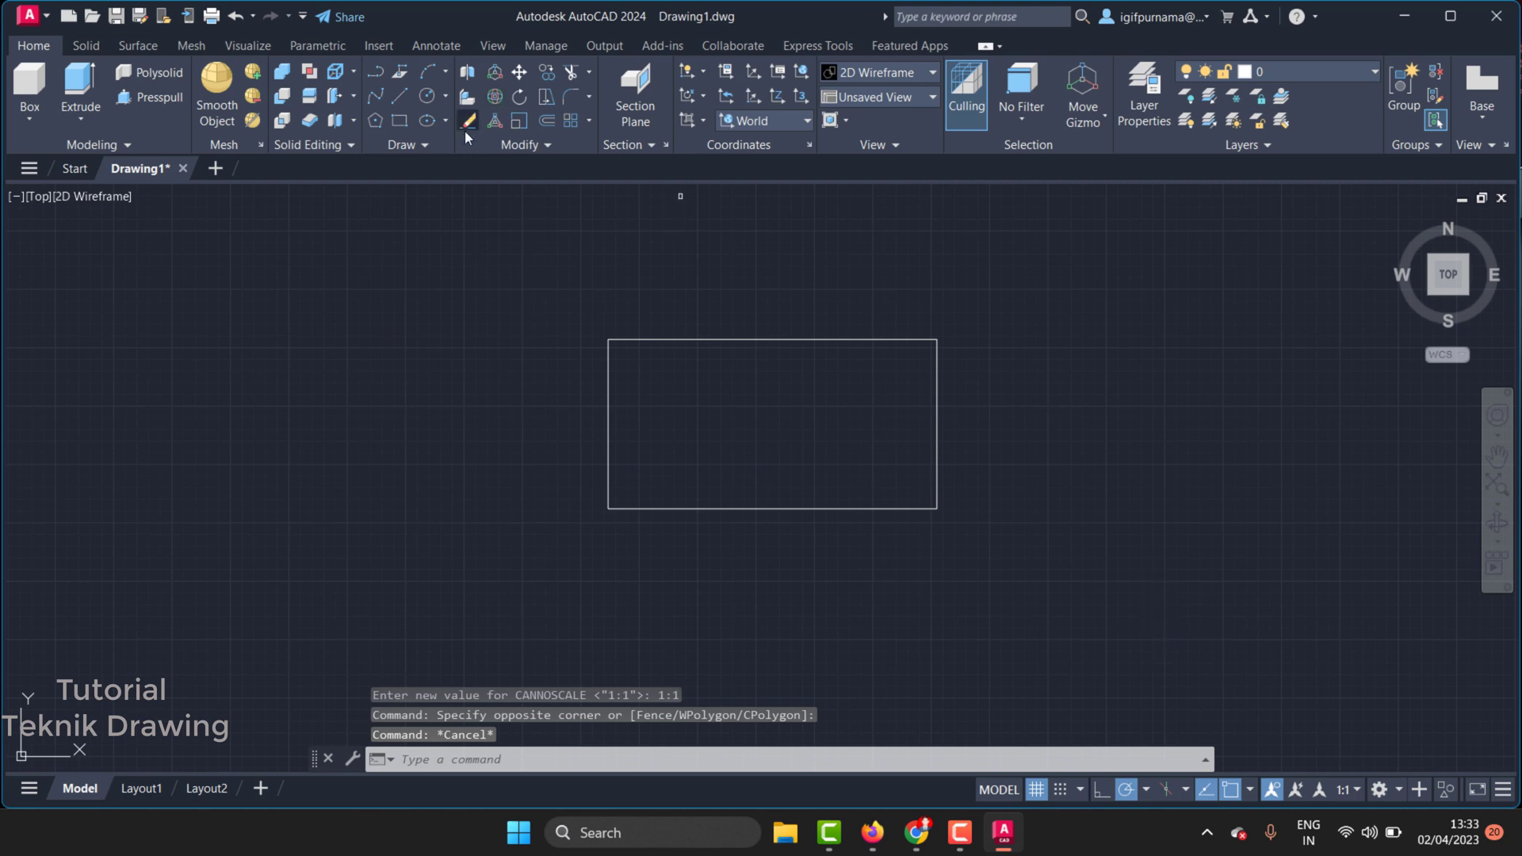
pyautogui.click(467, 126)
pyautogui.click(1237, 646)
pyautogui.click(516, 257)
# Finish the erase, open the template picker, and peek into PTWTemplates\Template1
pyautogui.press('Return')
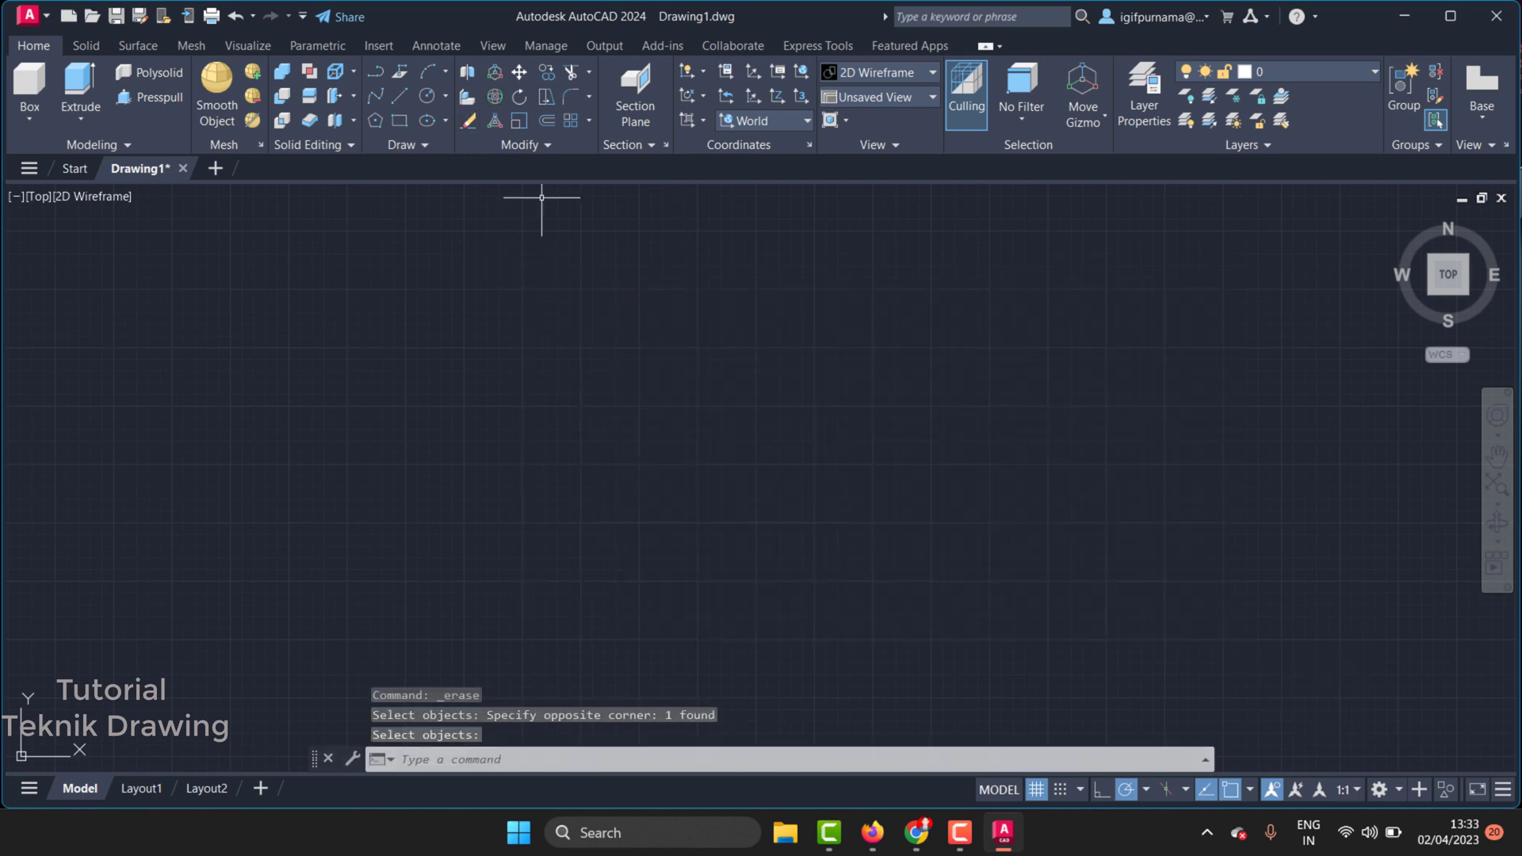
pyautogui.click(69, 17)
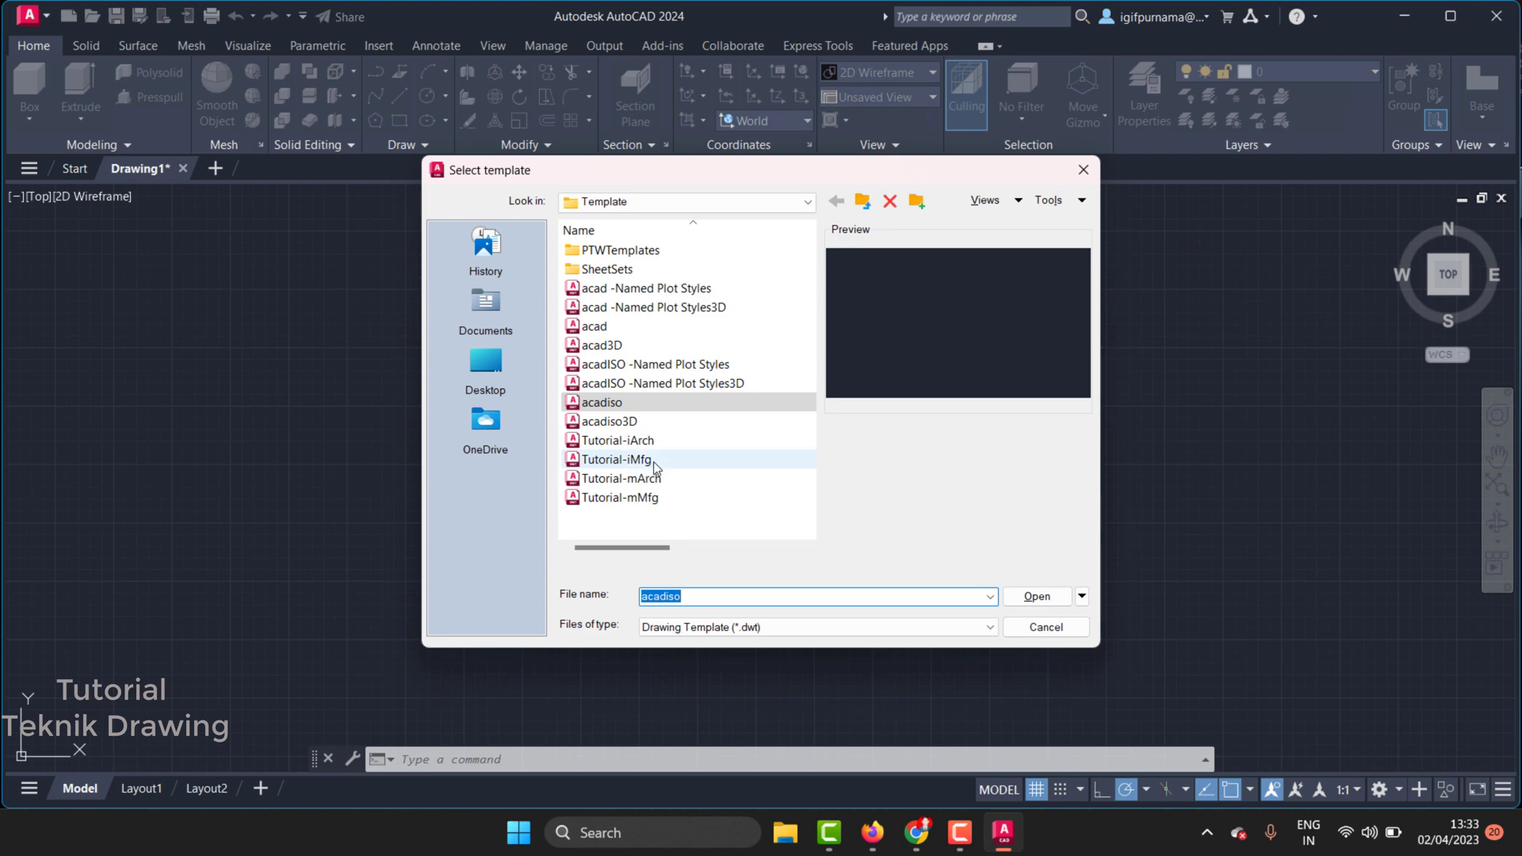
pyautogui.doubleClick(626, 249)
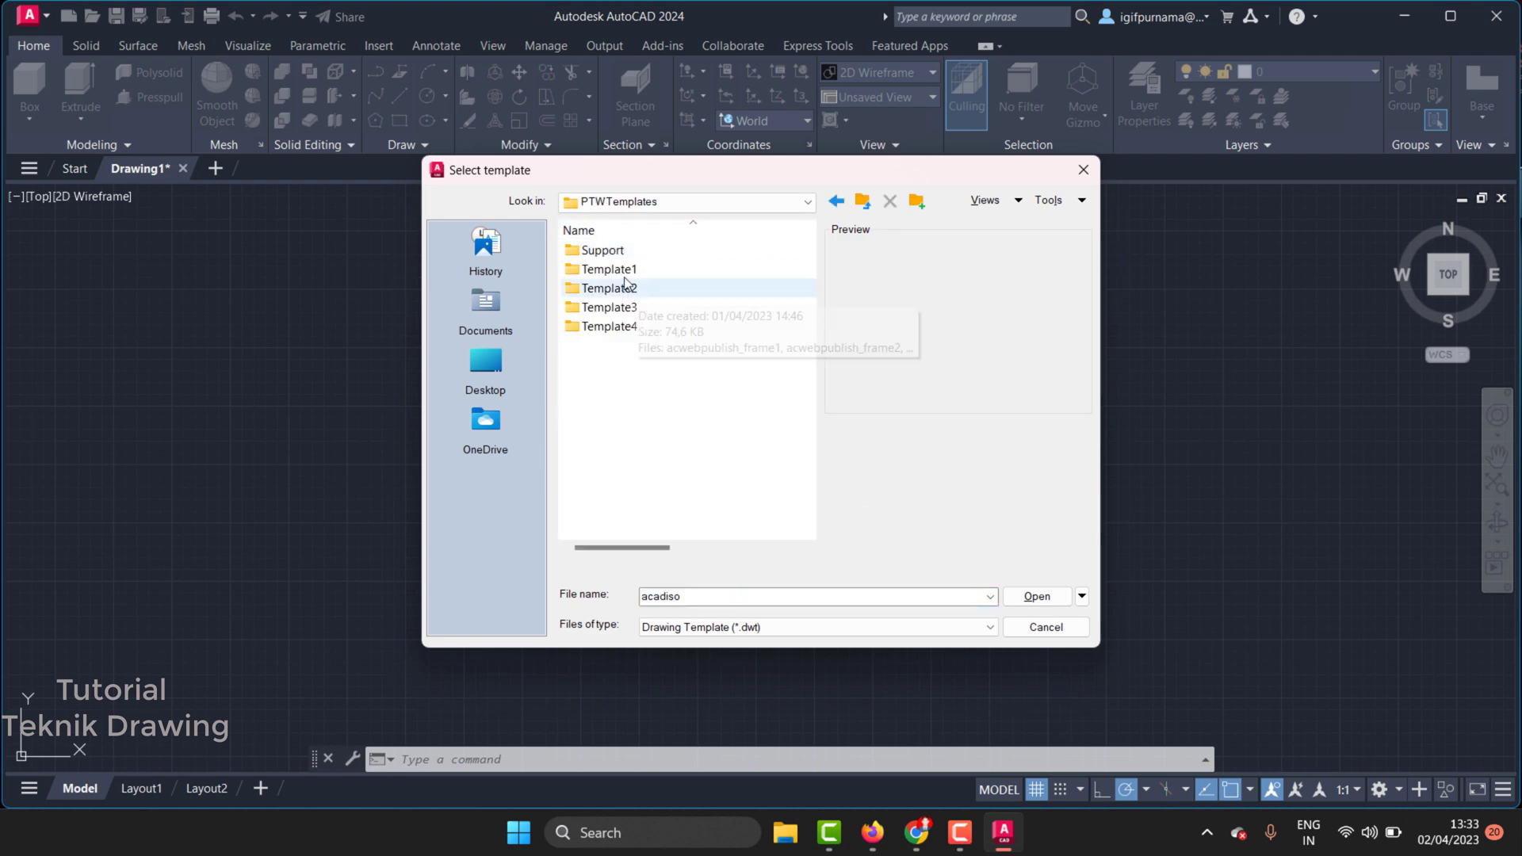
pyautogui.doubleClick(616, 271)
pyautogui.click(837, 203)
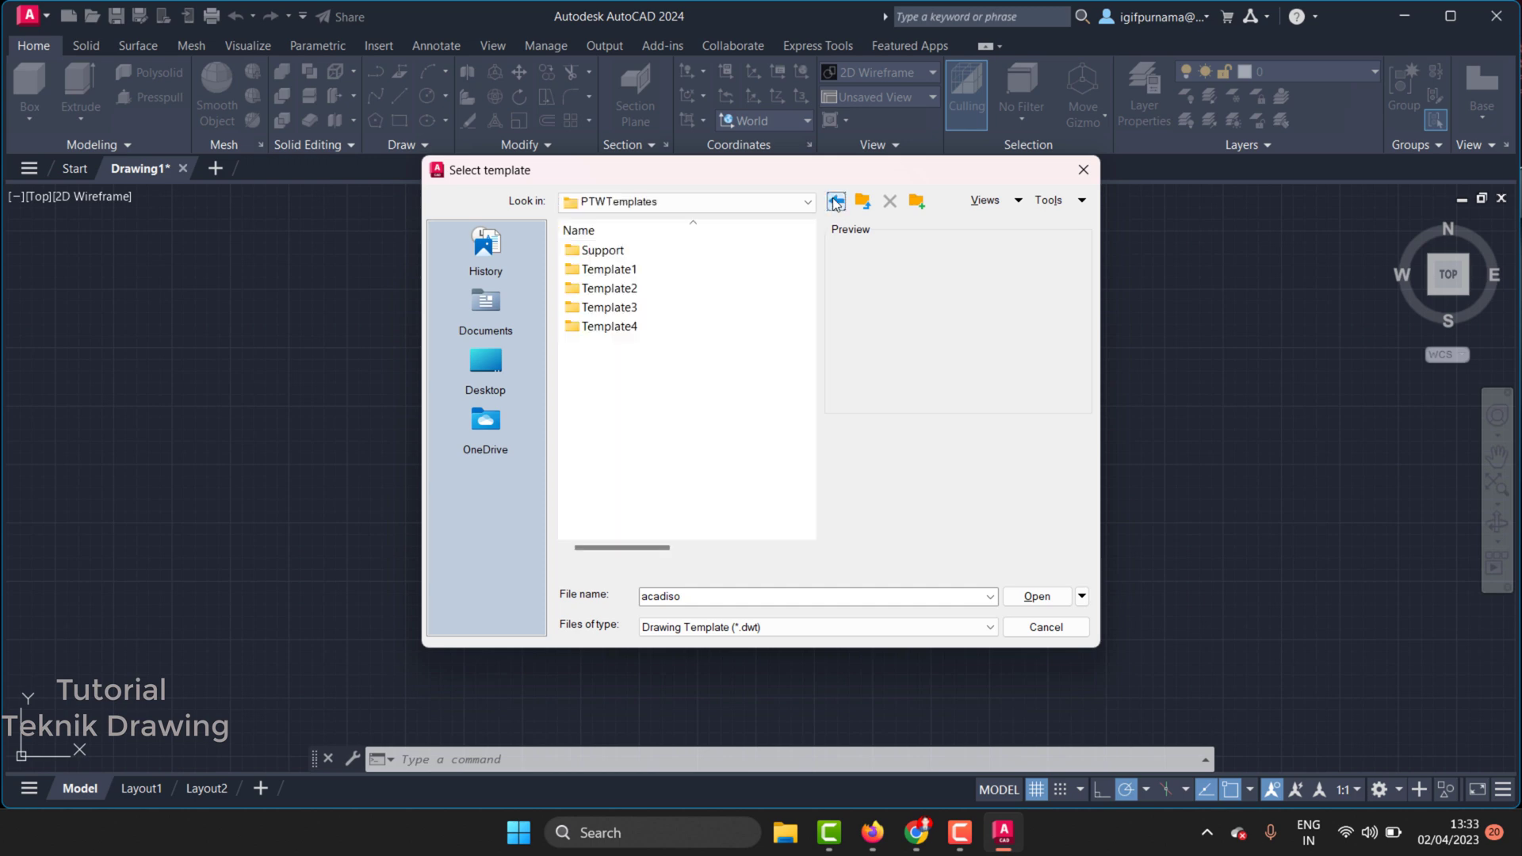
pyautogui.click(836, 203)
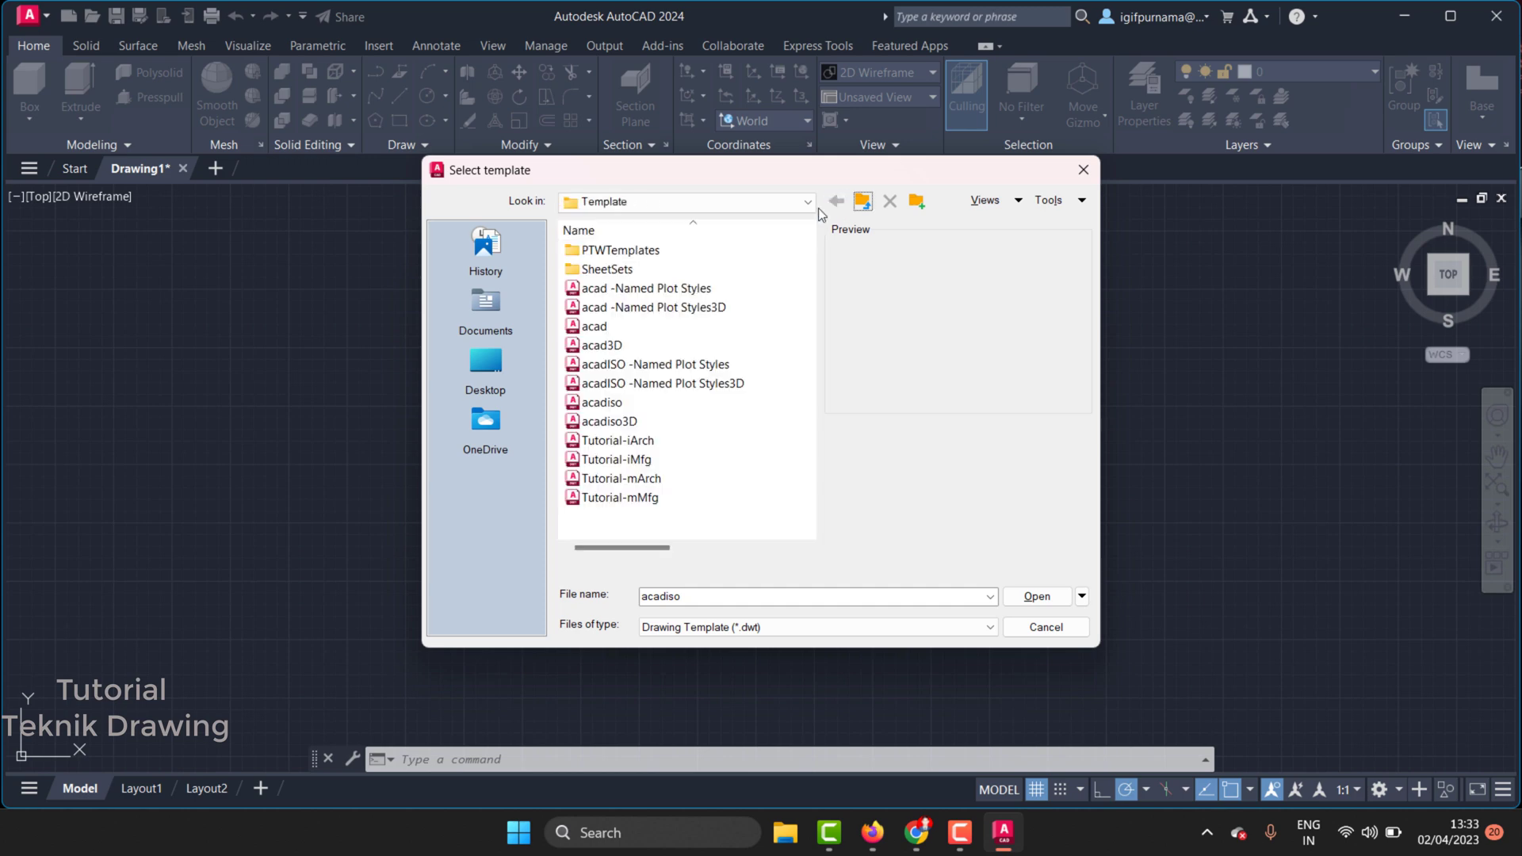
# Preview the SheetSets Manufacturing Imperial, Civil Metric and Architectural Metric templates
pyautogui.doubleClick(611, 269)
pyautogui.click(639, 327)
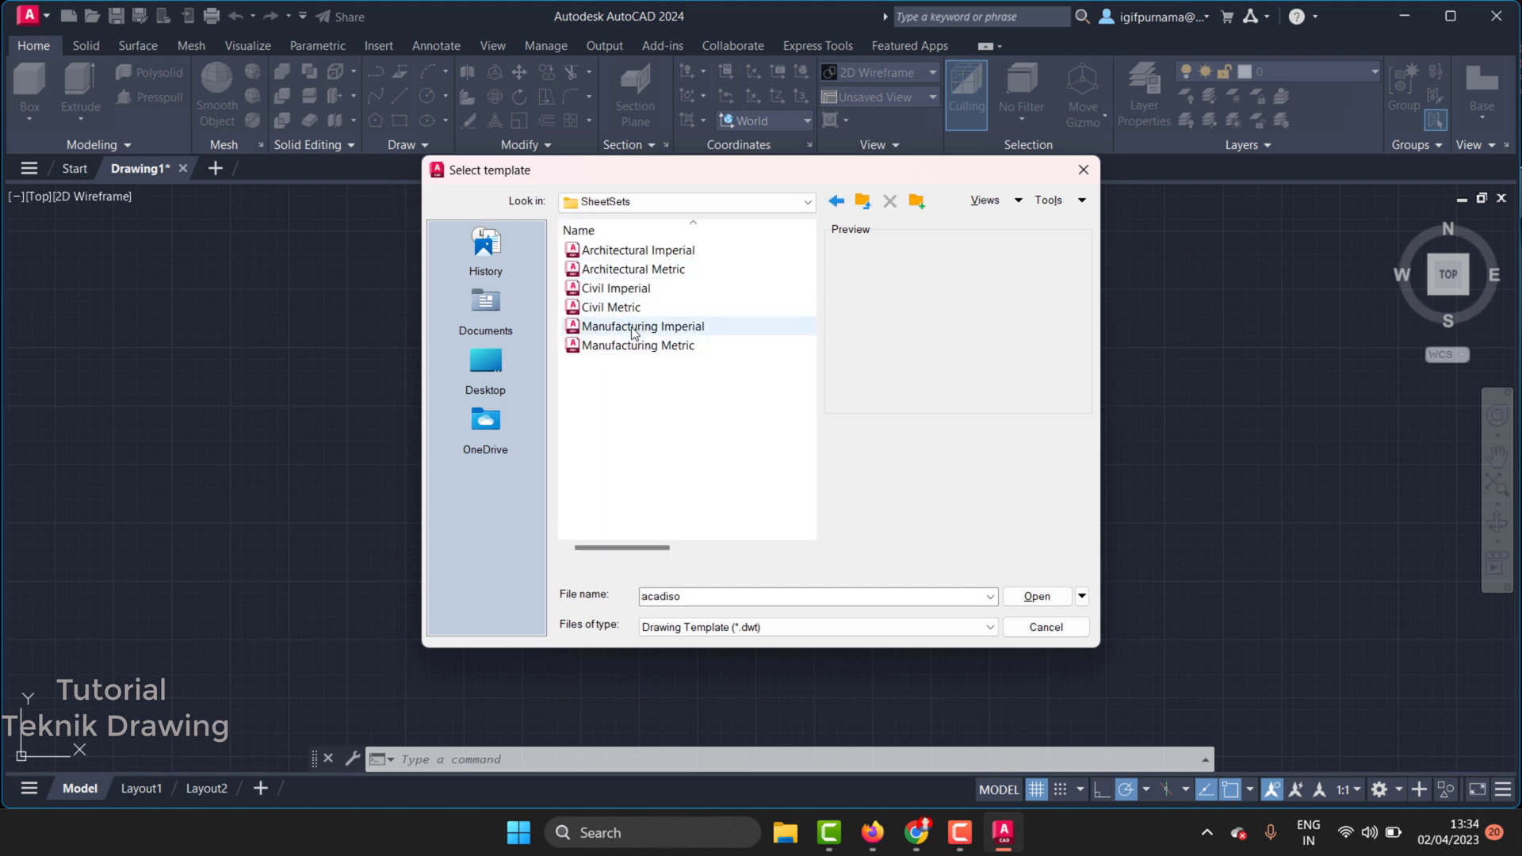
pyautogui.click(638, 349)
pyautogui.click(638, 308)
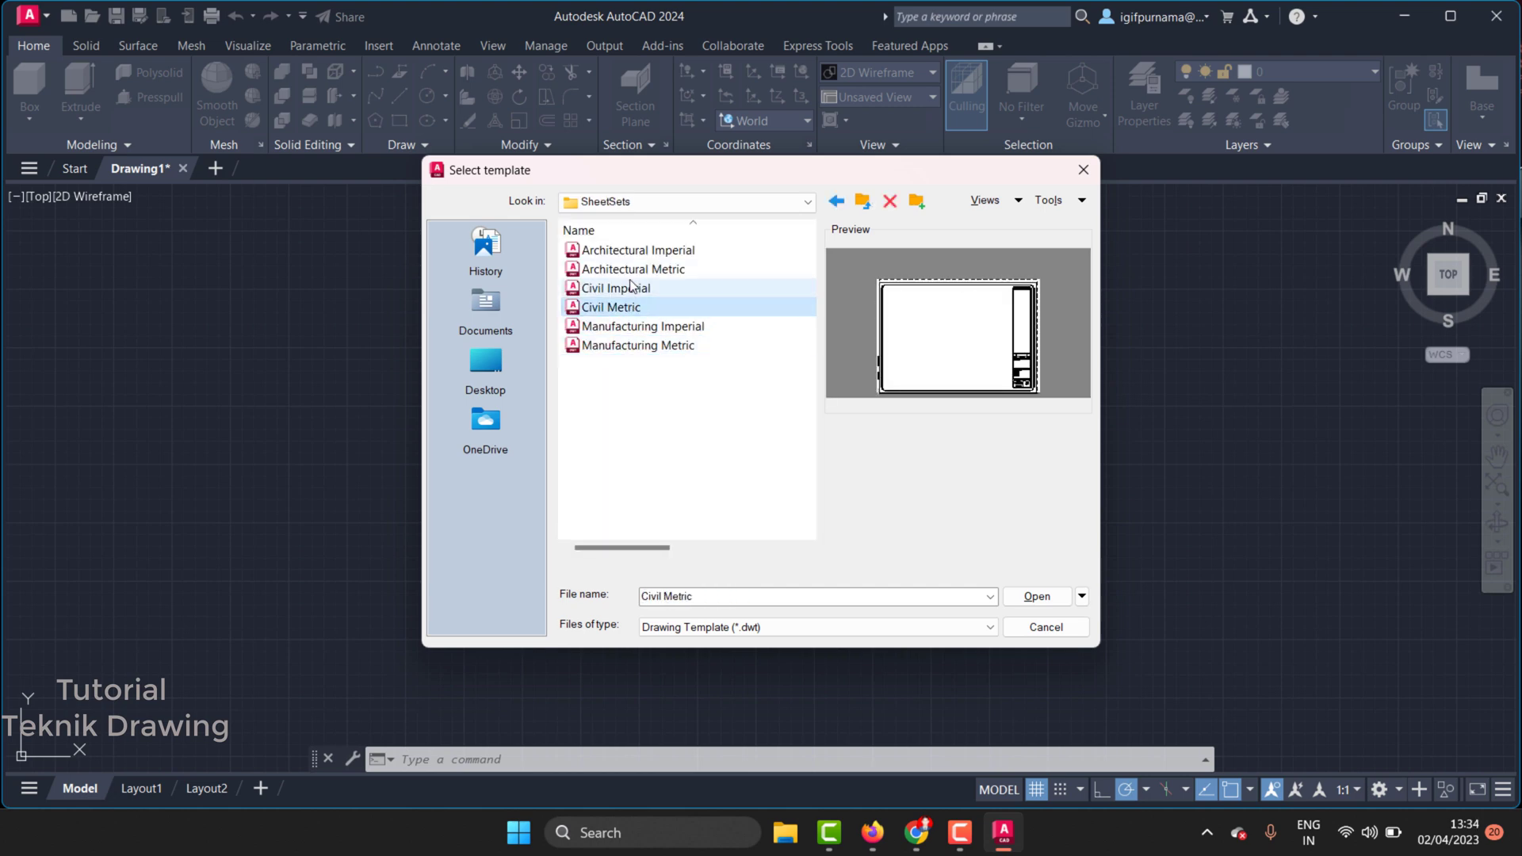
pyautogui.click(633, 269)
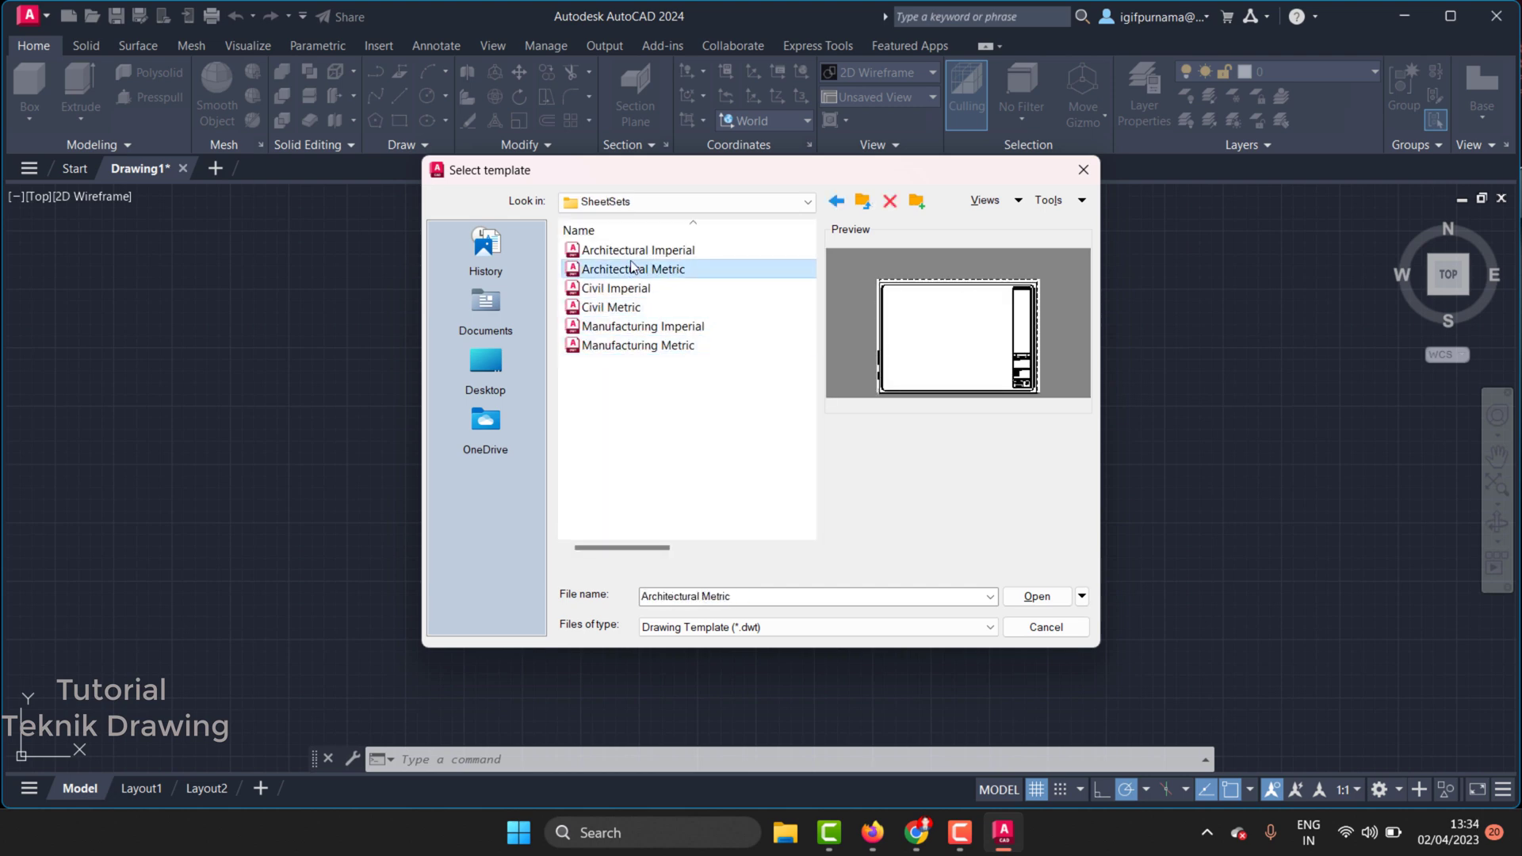
pyautogui.click(835, 202)
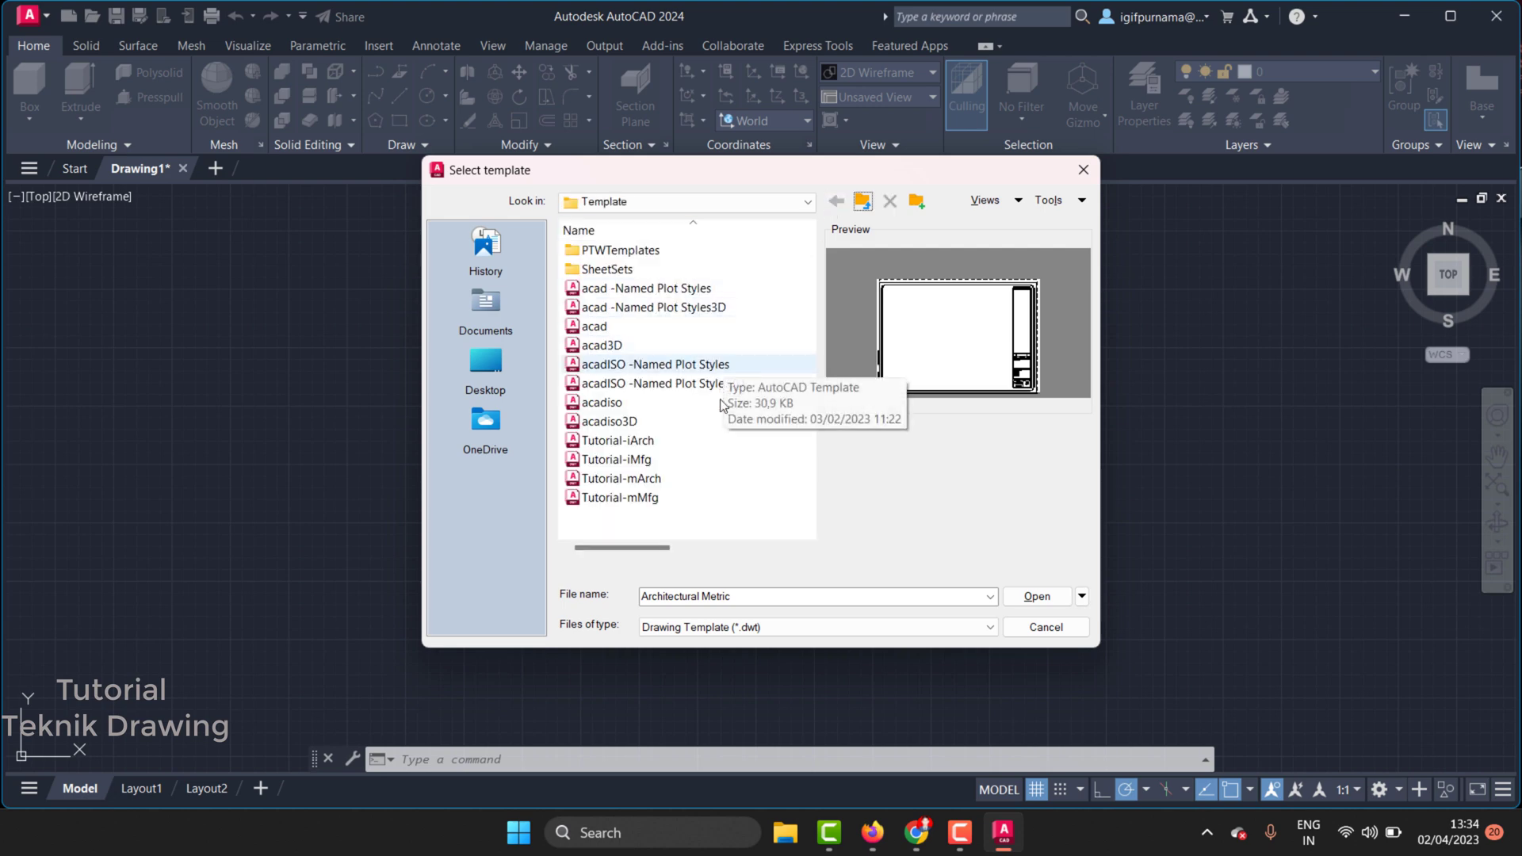
# Compare the acad, acadISO and Named Plot Styles templates, settling on acad
pyautogui.click(680, 363)
pyautogui.click(684, 306)
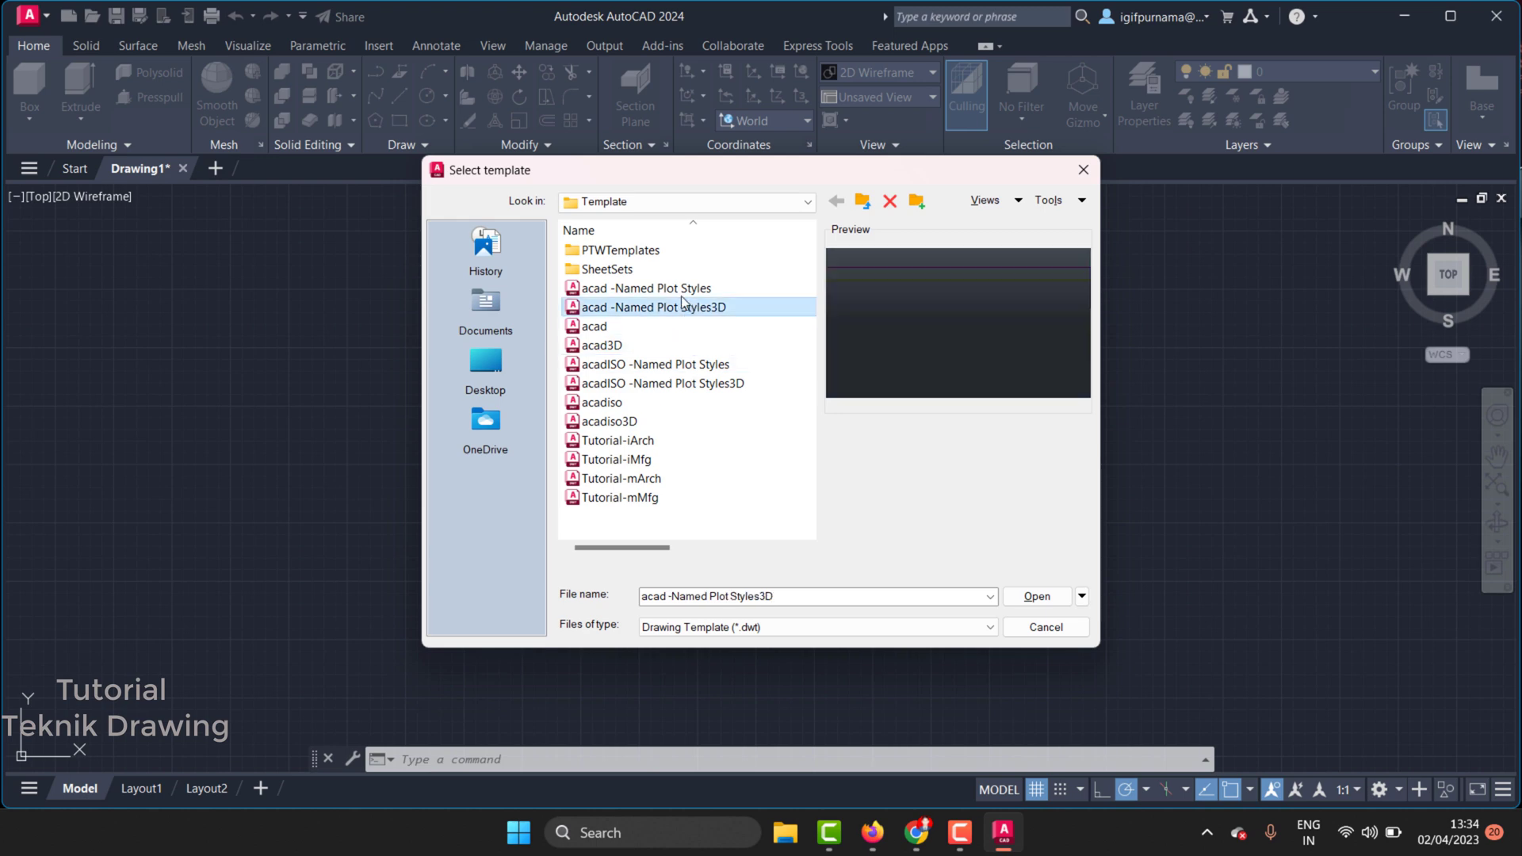
pyautogui.click(646, 345)
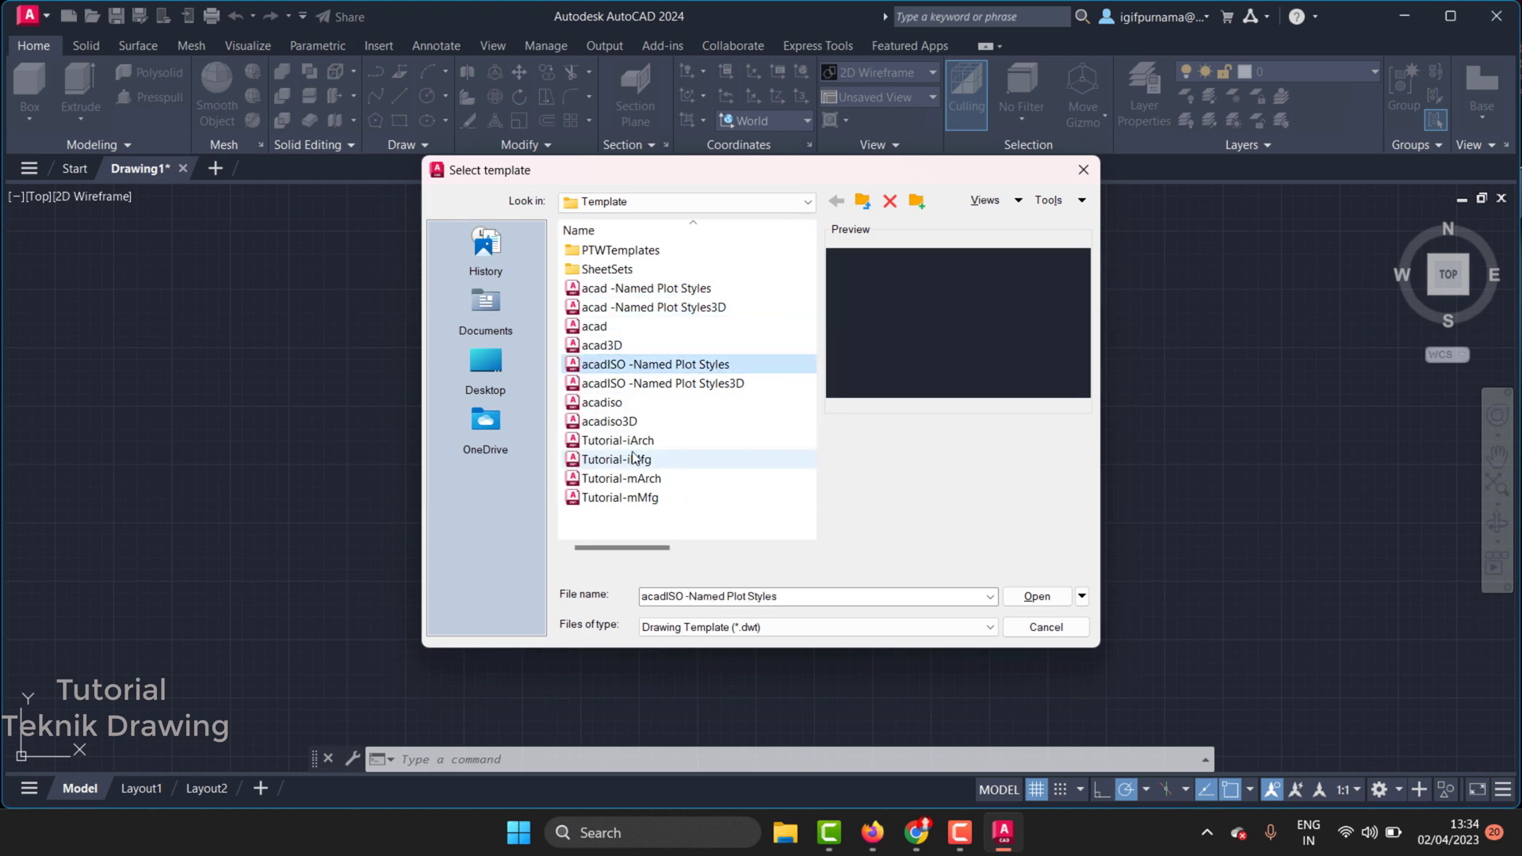
pyautogui.click(630, 384)
pyautogui.click(615, 326)
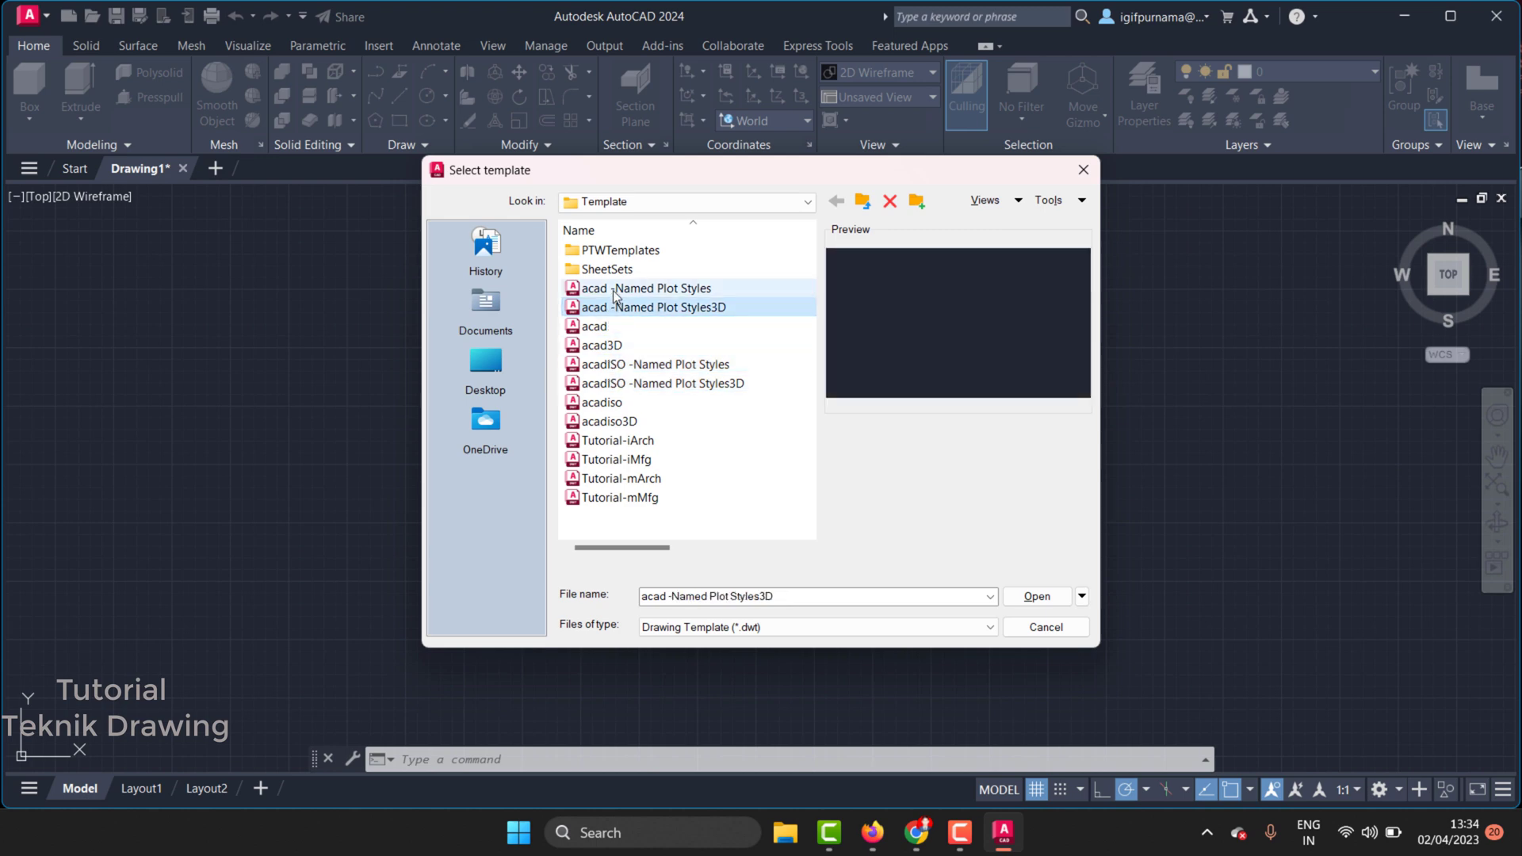
pyautogui.click(617, 288)
pyautogui.click(615, 326)
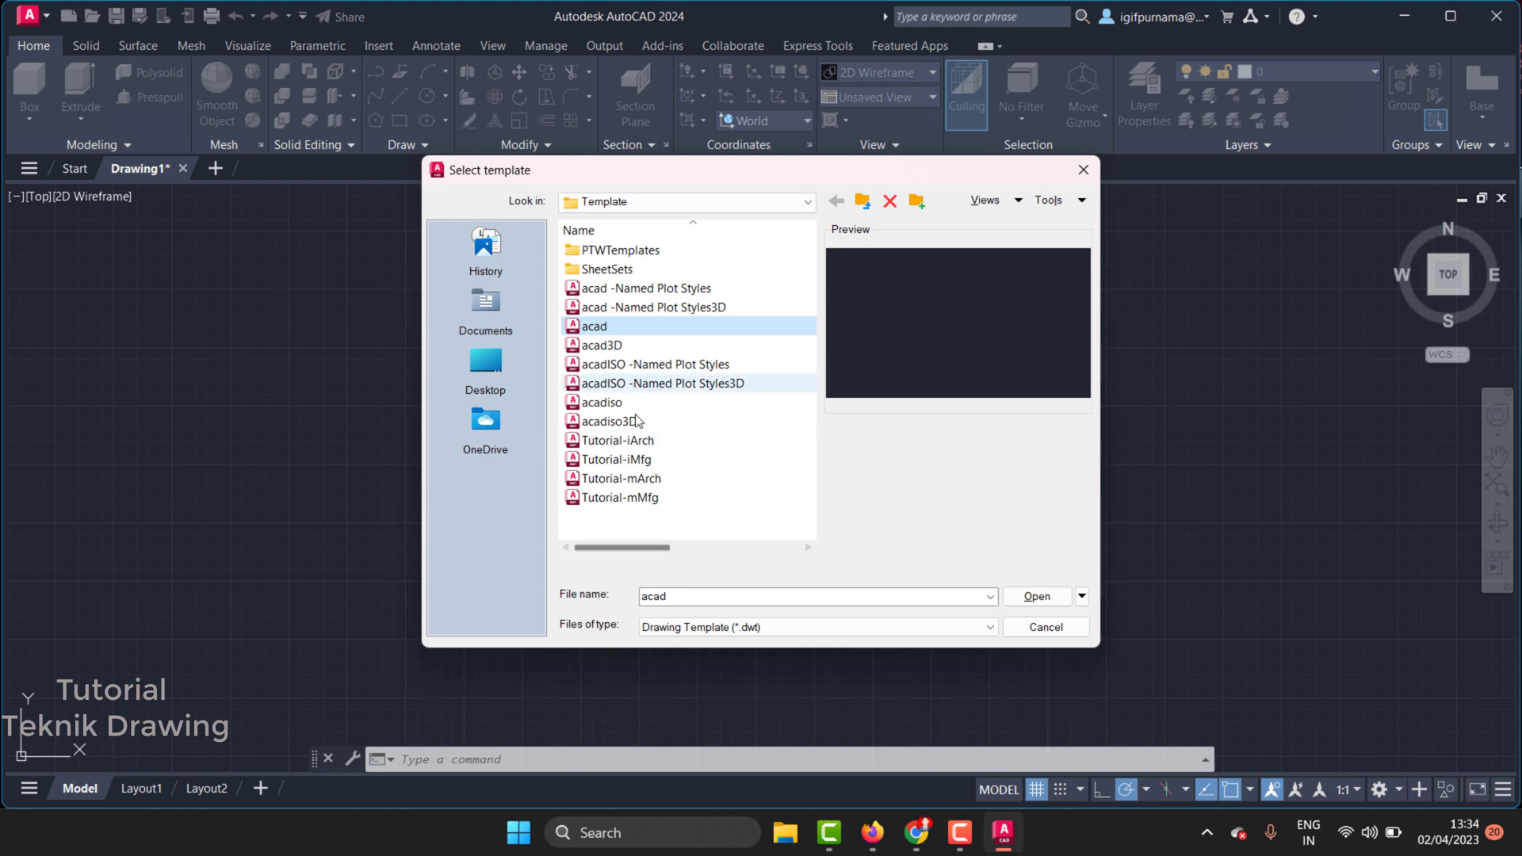
# Preview the SheetSets Civil, Manufacturing and Architectural templates again
pyautogui.doubleClick(607, 269)
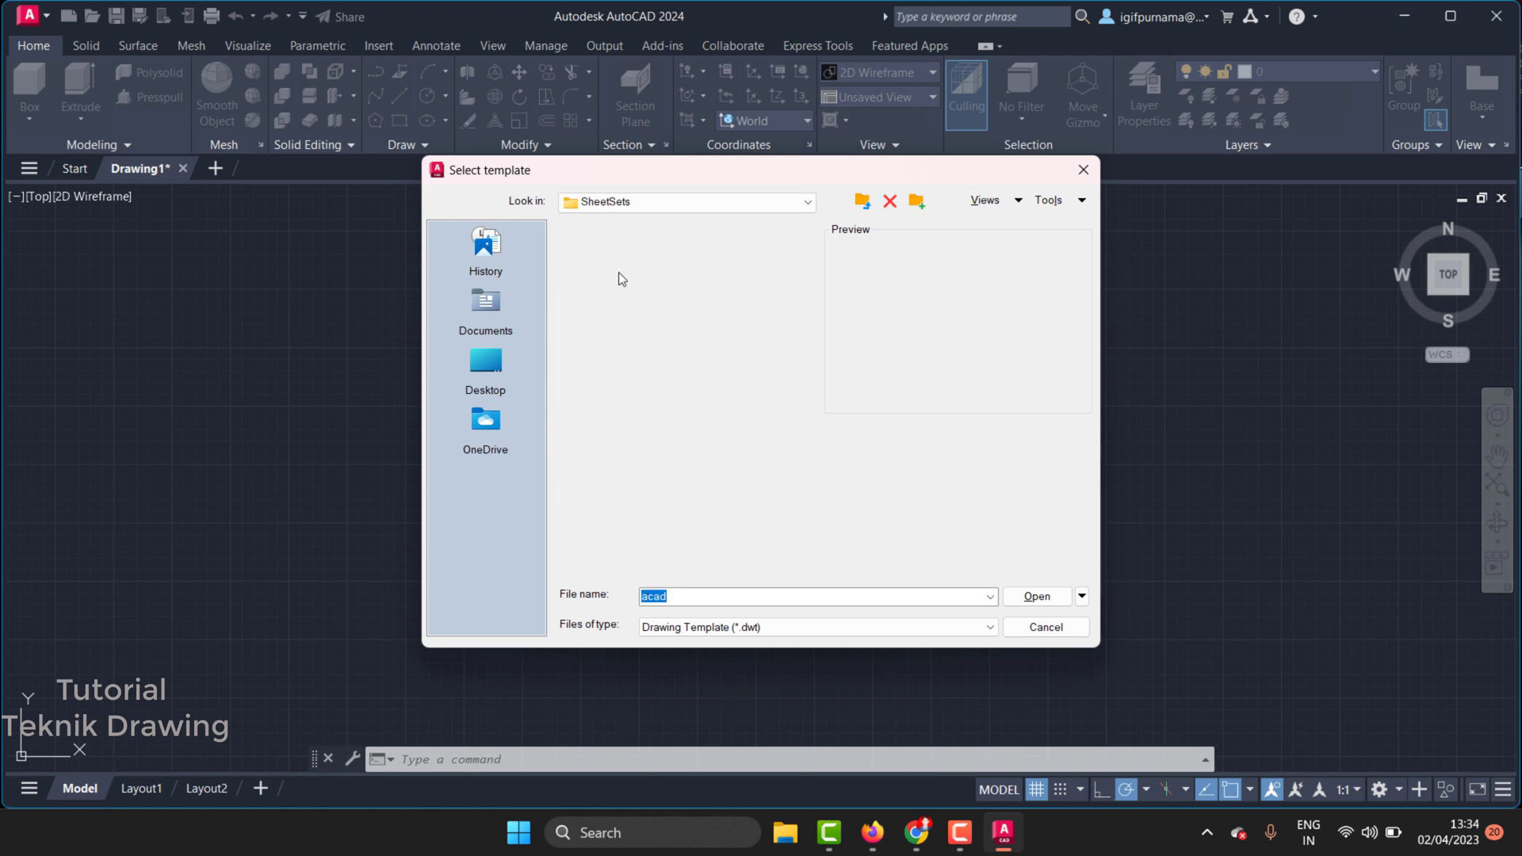
pyautogui.click(641, 308)
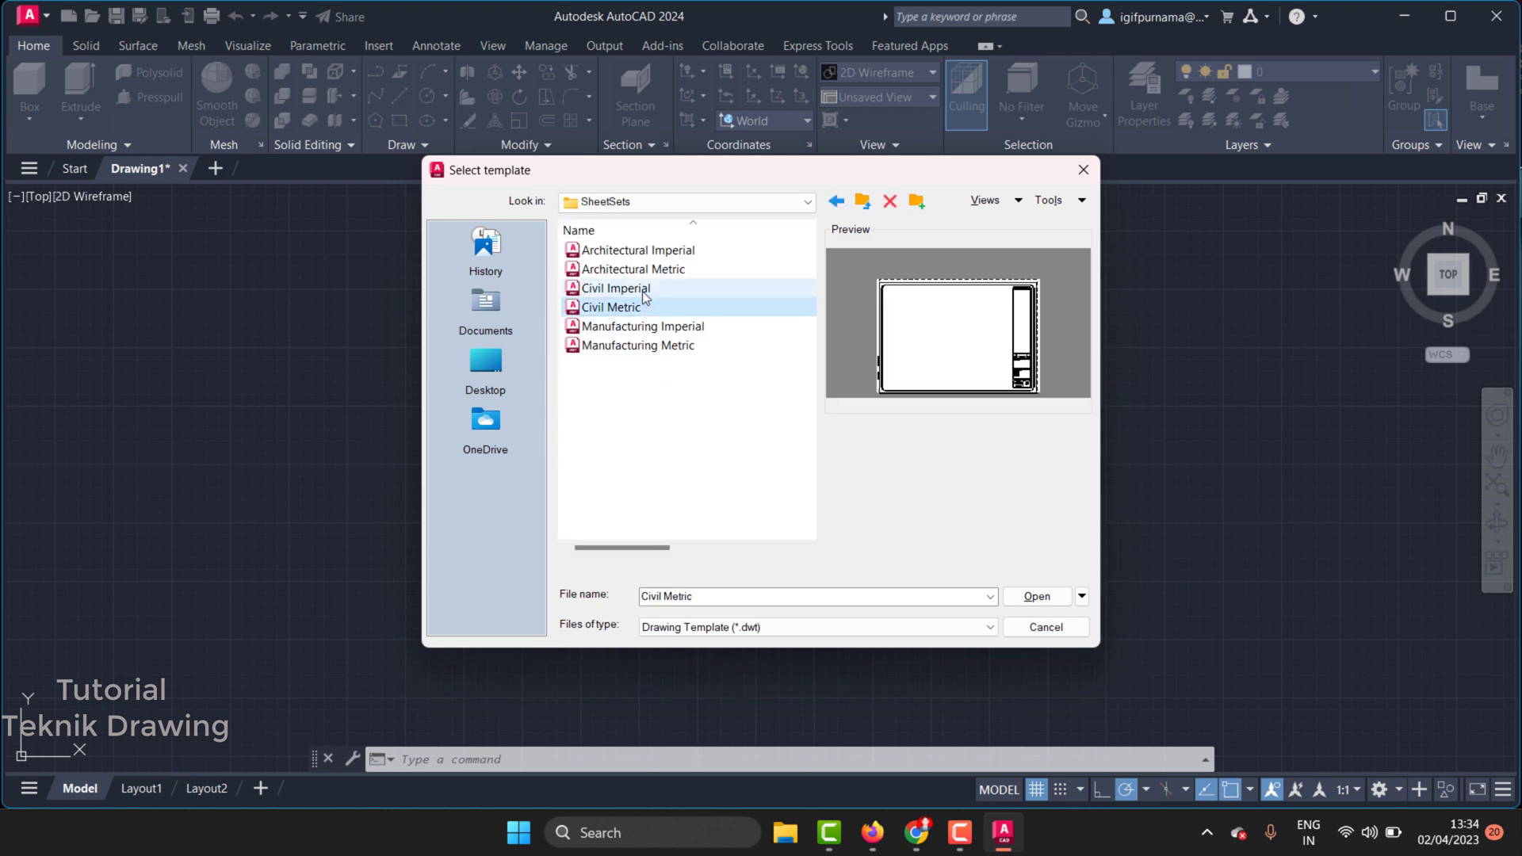
pyautogui.click(646, 326)
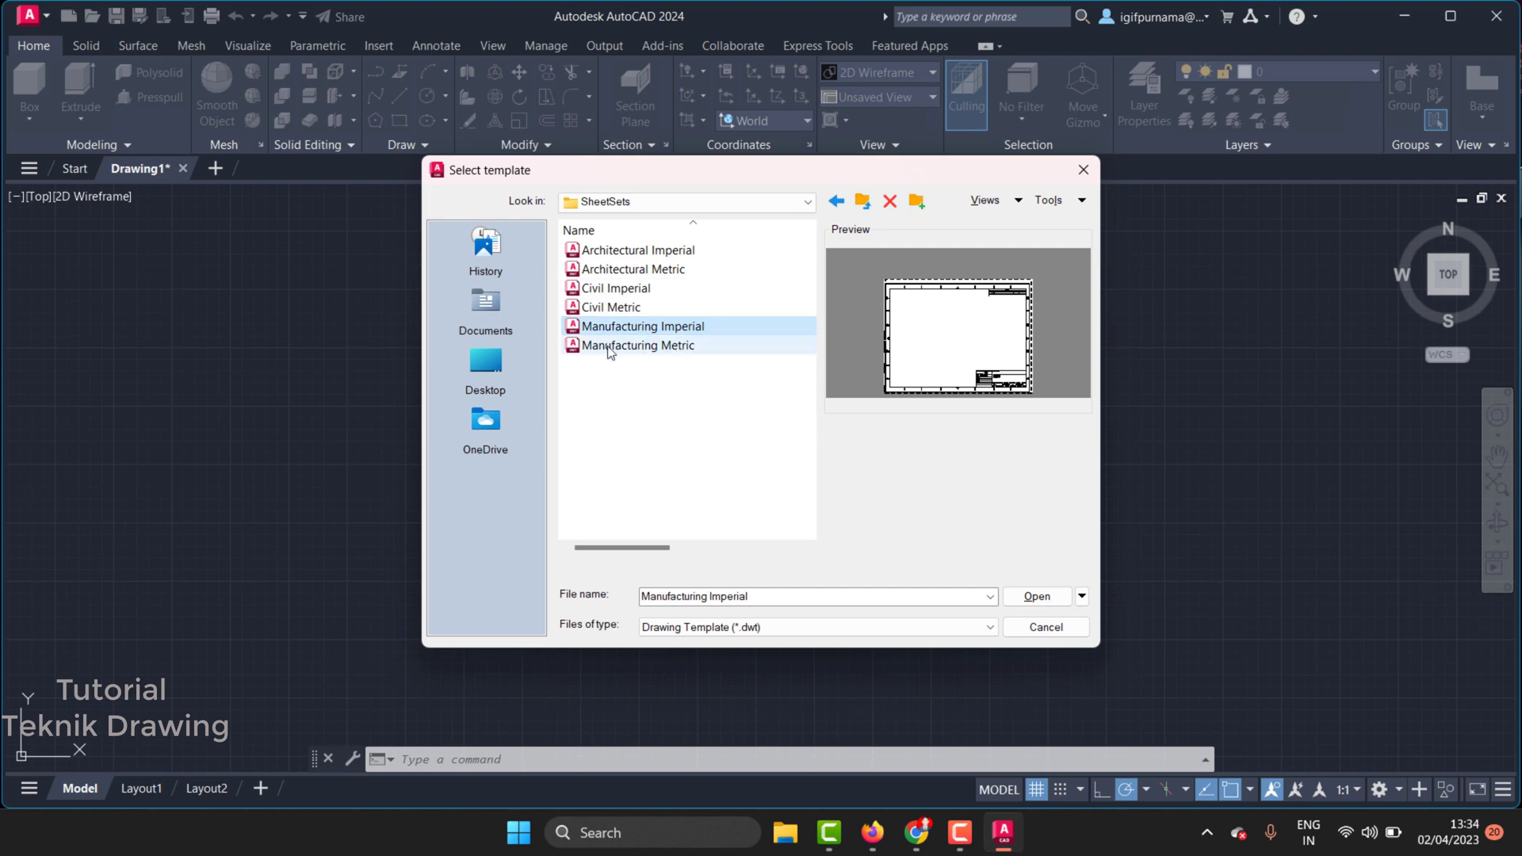
pyautogui.click(614, 346)
pyautogui.click(638, 252)
pyautogui.click(627, 288)
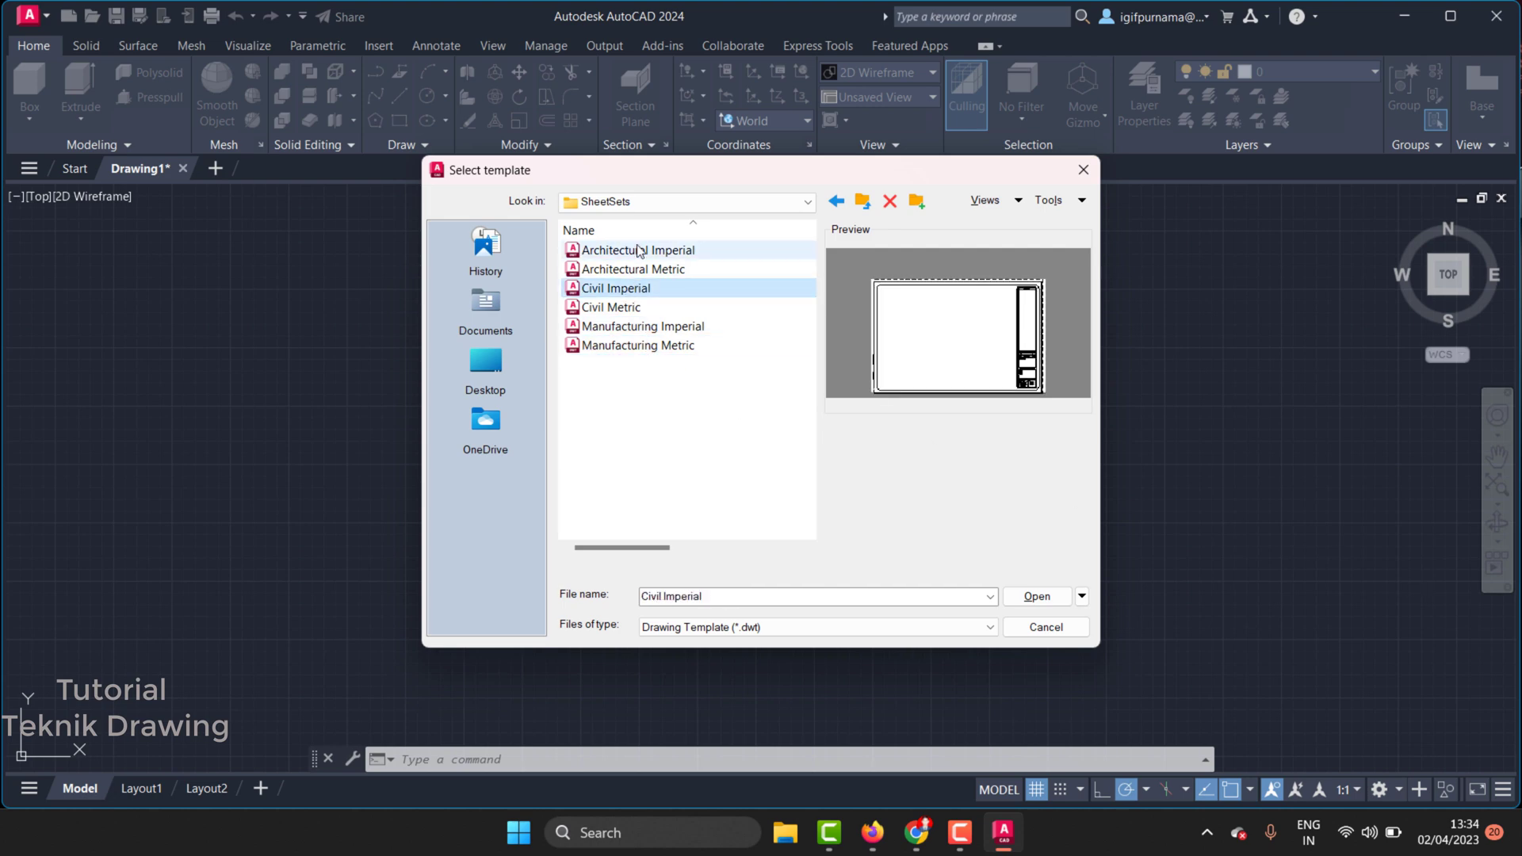
pyautogui.click(635, 251)
pyautogui.click(606, 203)
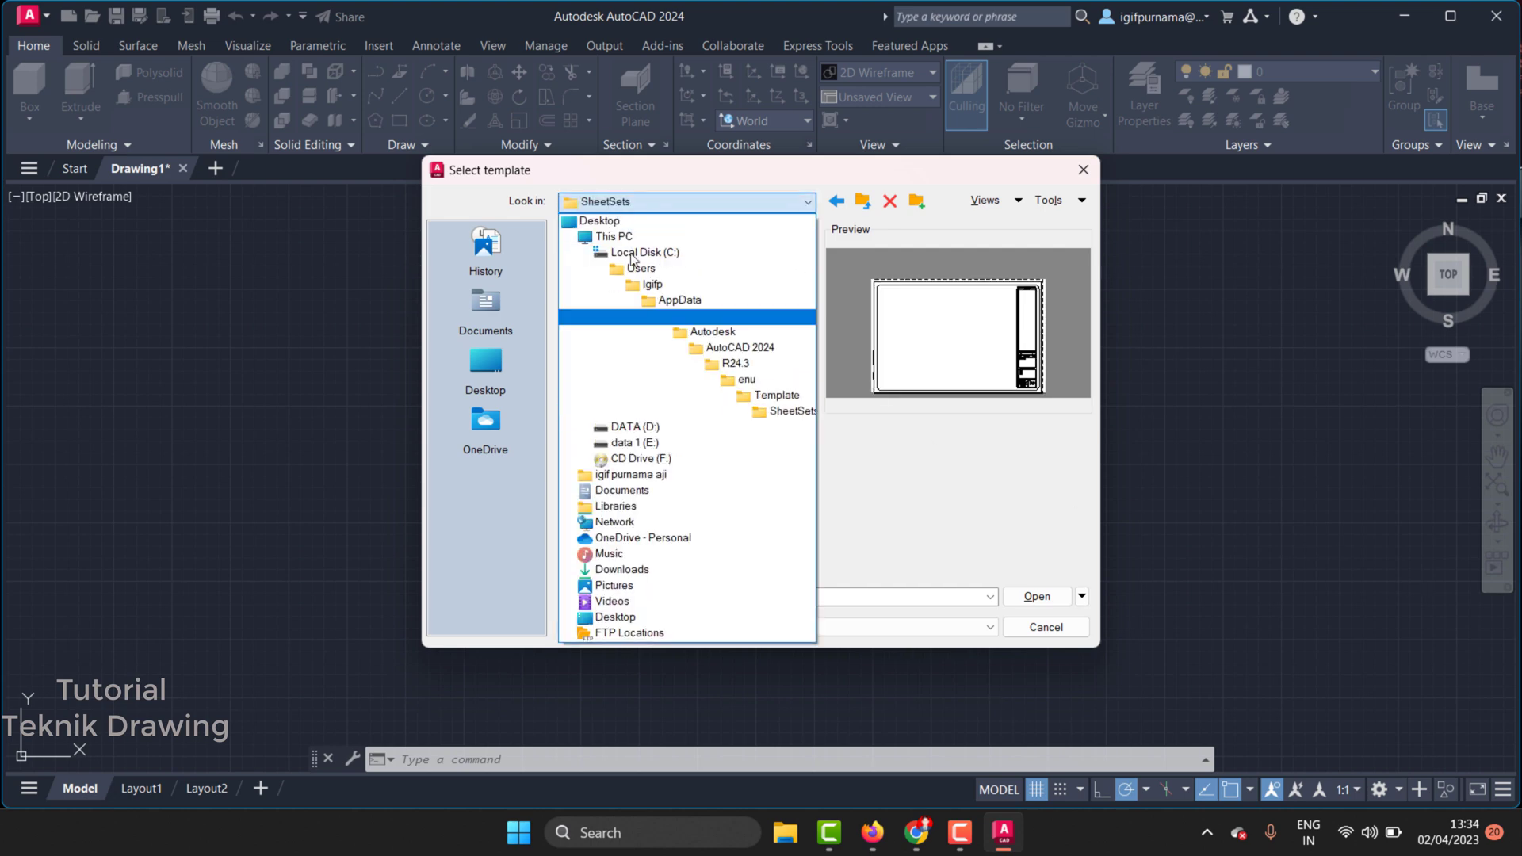
pyautogui.click(635, 200)
# Check the PTWTemplates Template2, Template4 and Template3 subfolders
pyautogui.click(839, 201)
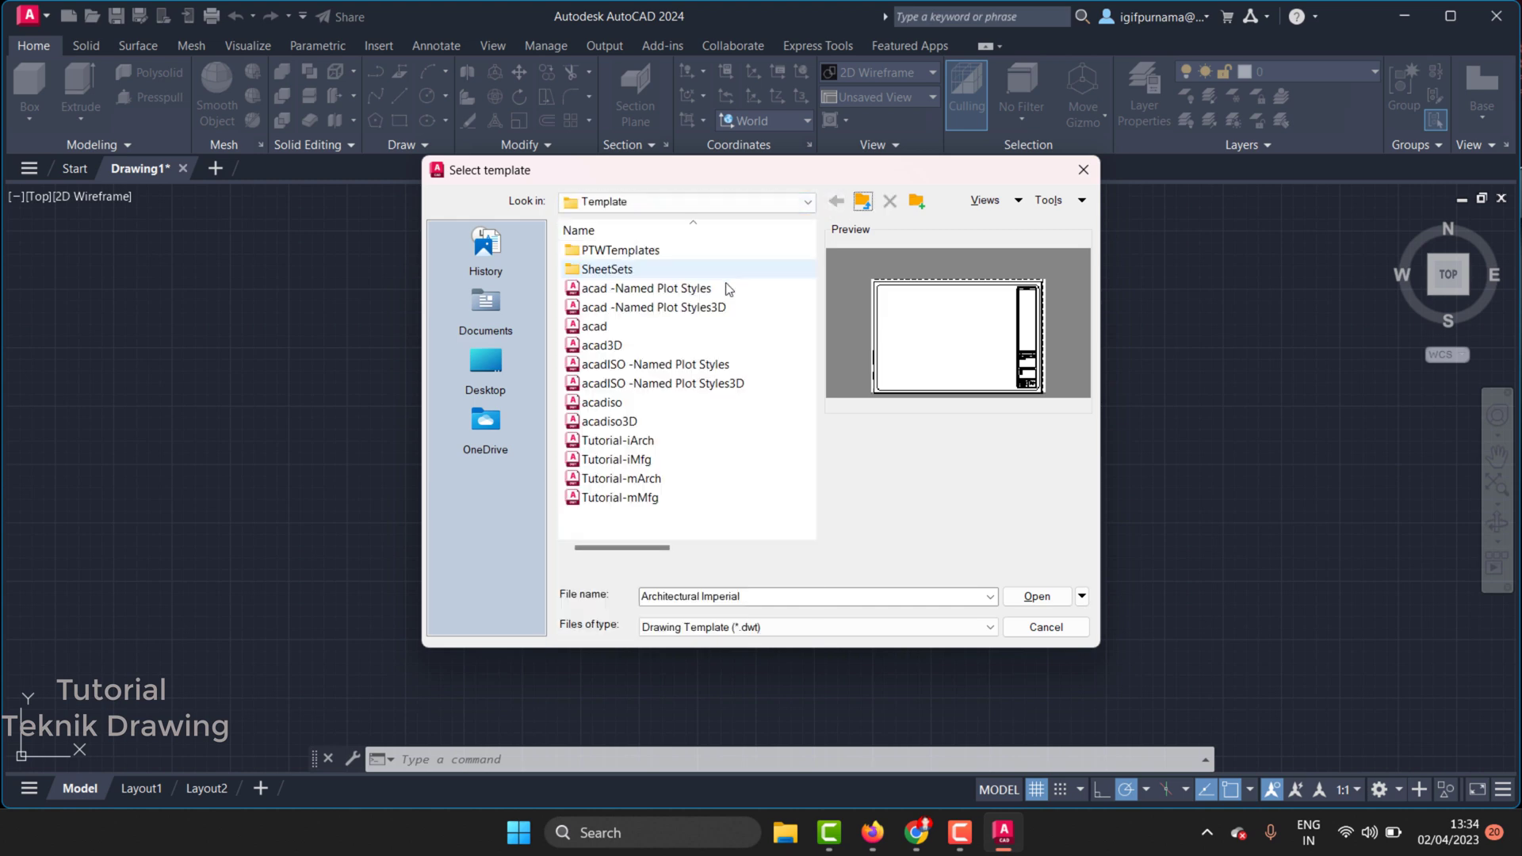
pyautogui.doubleClick(662, 261)
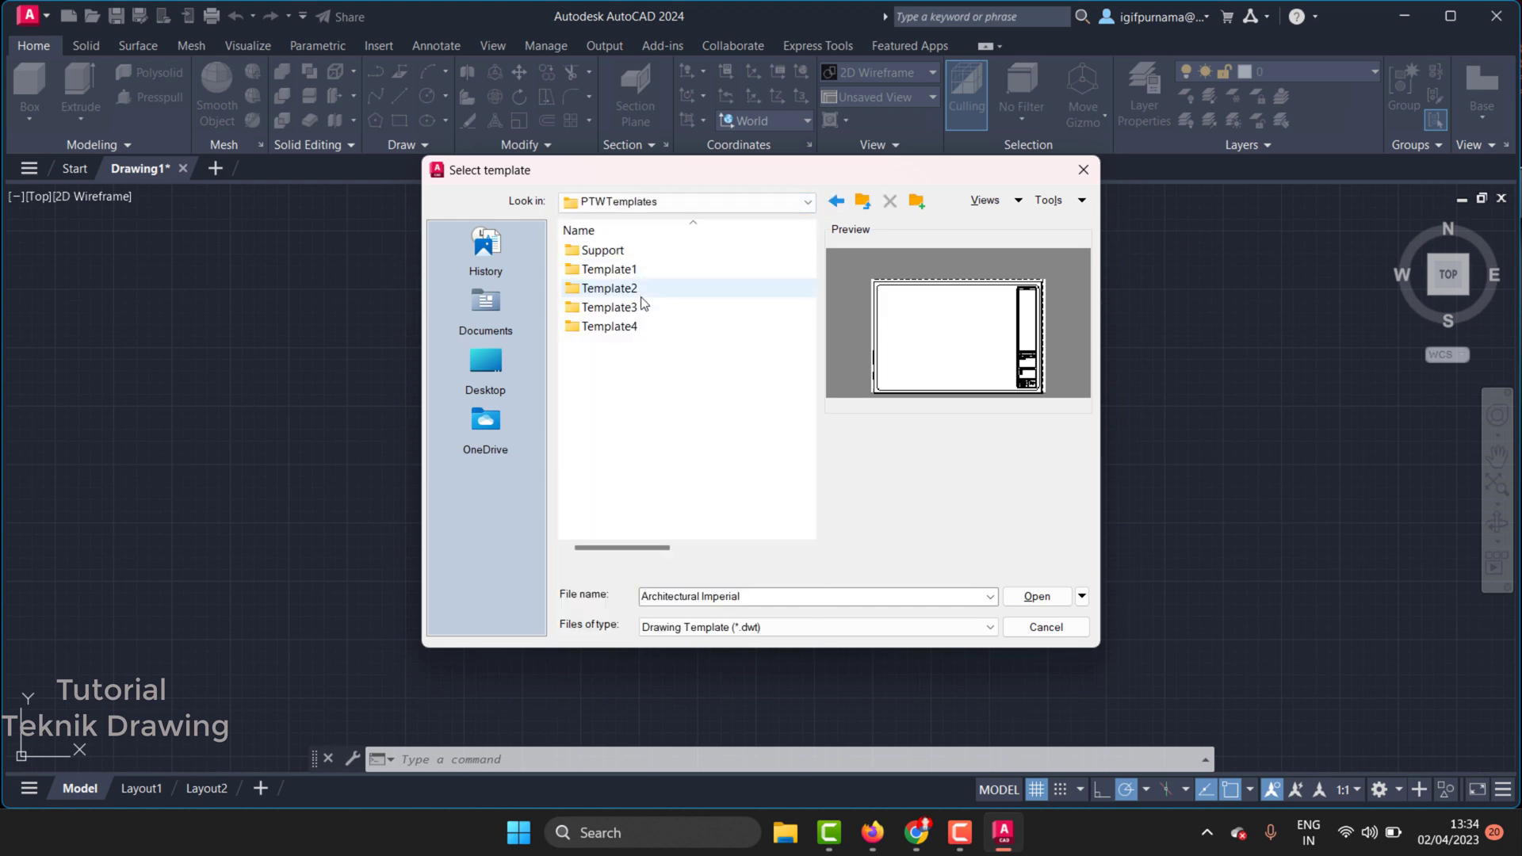
pyautogui.doubleClick(643, 288)
pyautogui.click(832, 205)
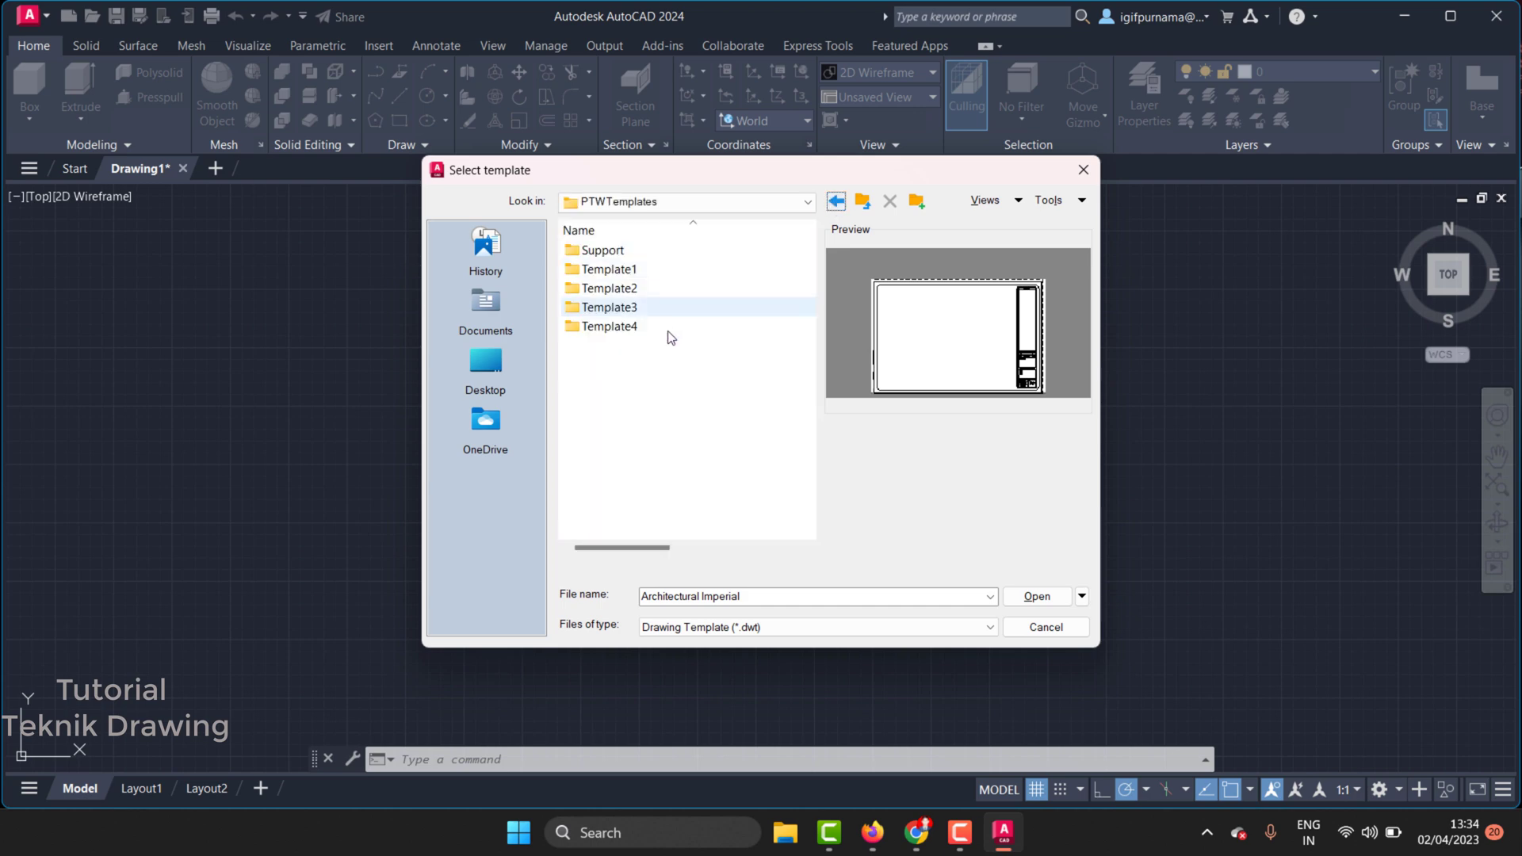
pyautogui.doubleClick(659, 327)
pyautogui.click(839, 201)
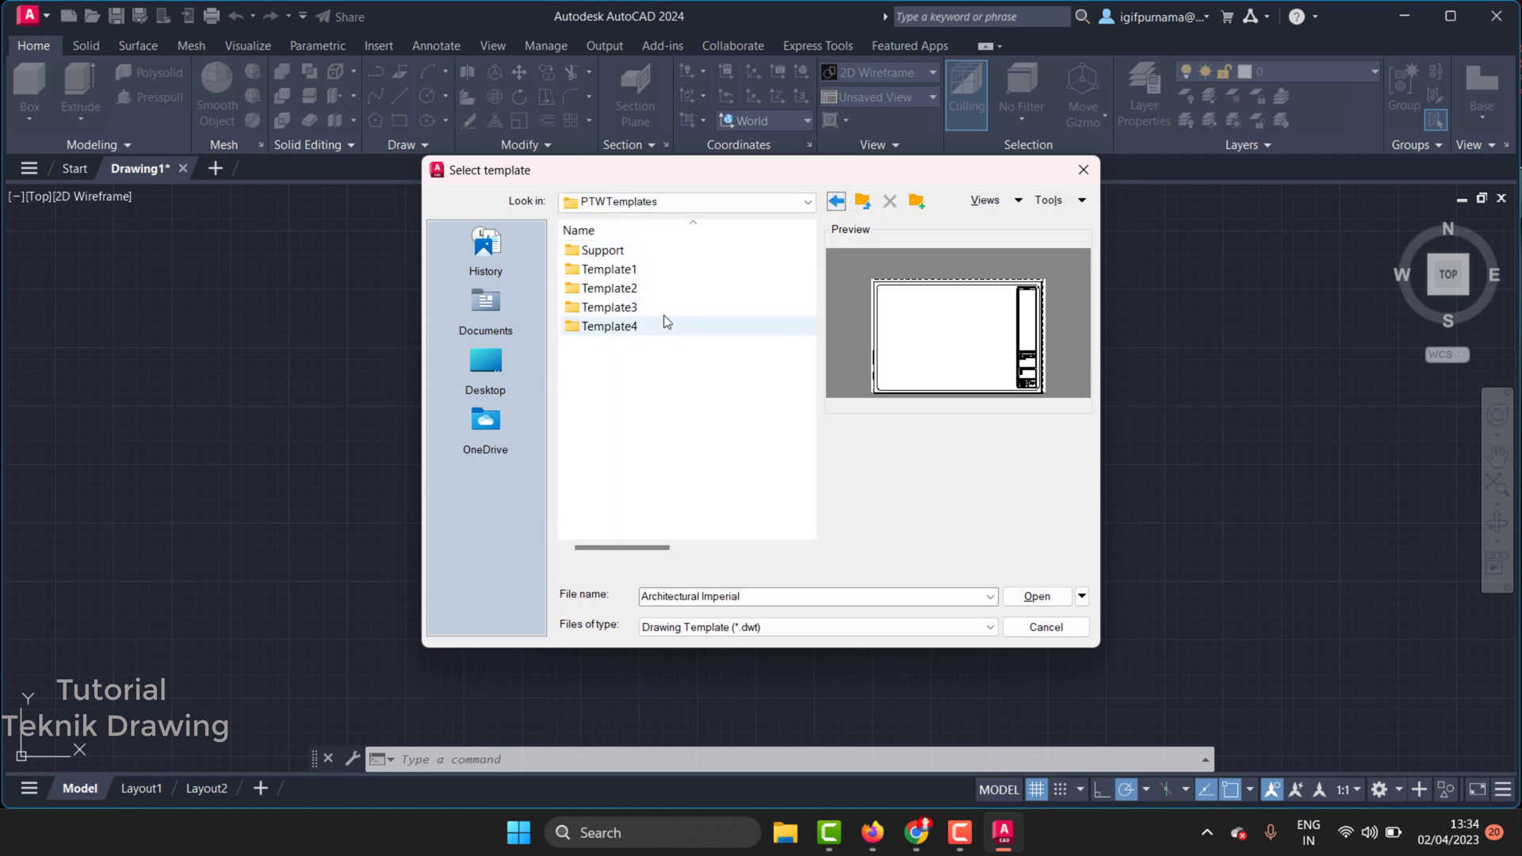
pyautogui.doubleClick(664, 315)
pyautogui.click(837, 202)
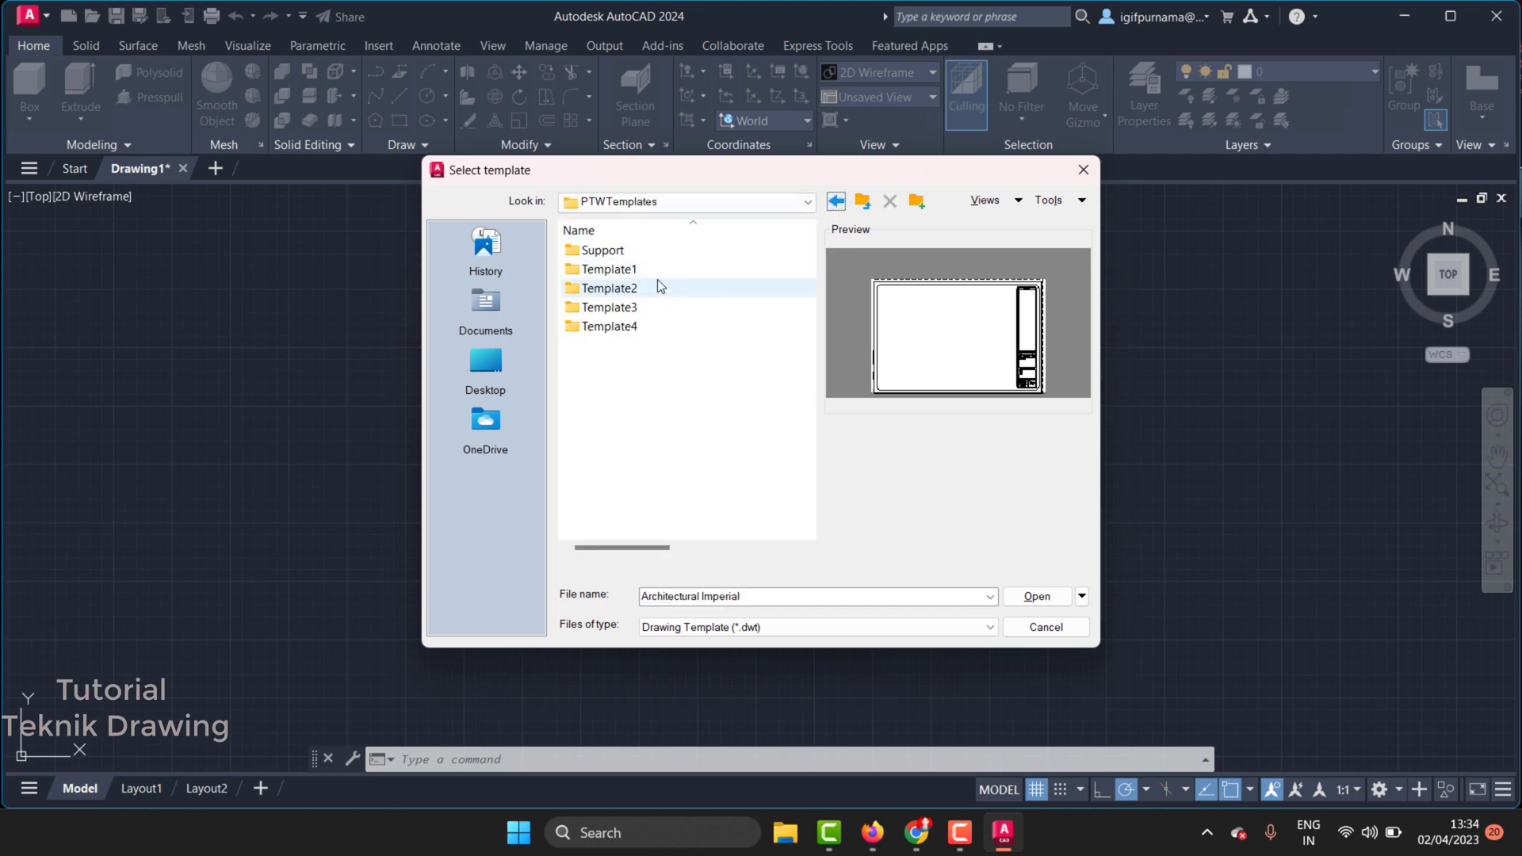
# Recheck Template2, Template1 and Support, then close the picker without choosing a template
pyautogui.doubleClick(658, 286)
pyautogui.click(834, 201)
pyautogui.doubleClick(655, 271)
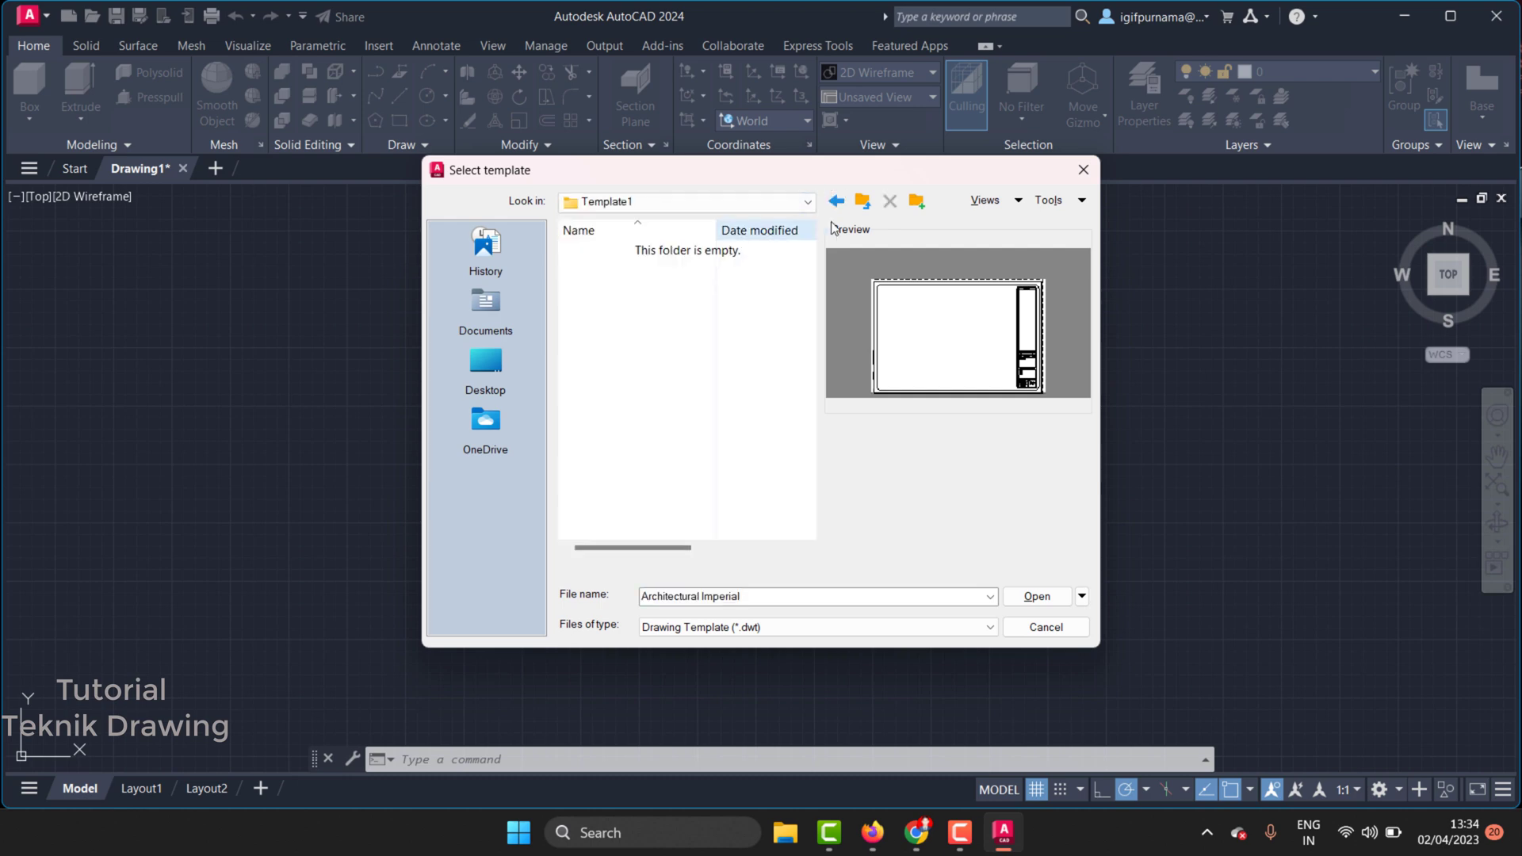
pyautogui.click(835, 202)
pyautogui.doubleClick(618, 254)
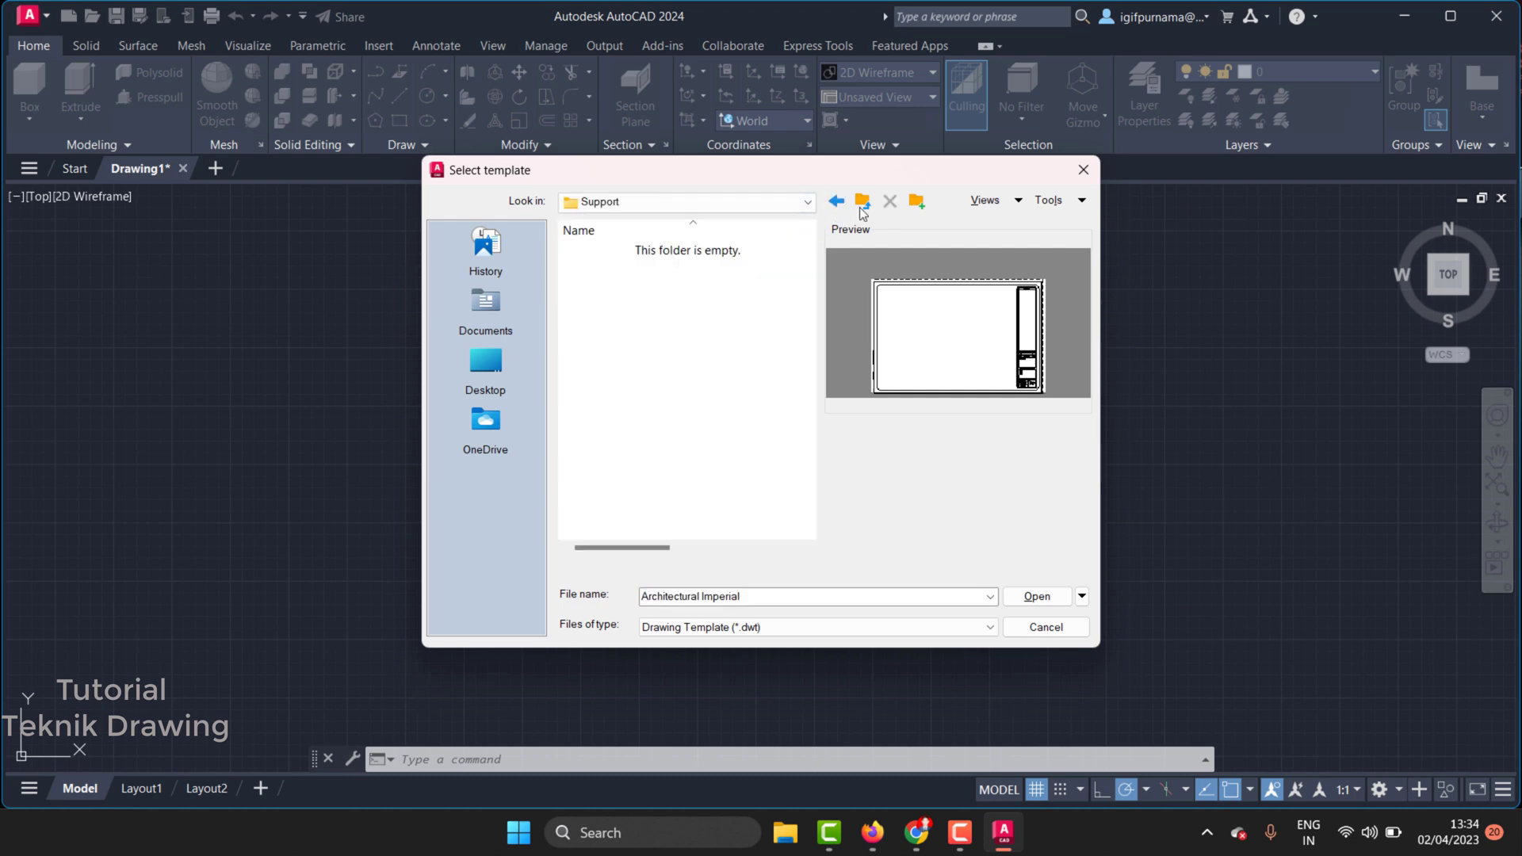
pyautogui.click(836, 201)
pyautogui.click(835, 201)
pyautogui.click(835, 201)
pyautogui.click(836, 201)
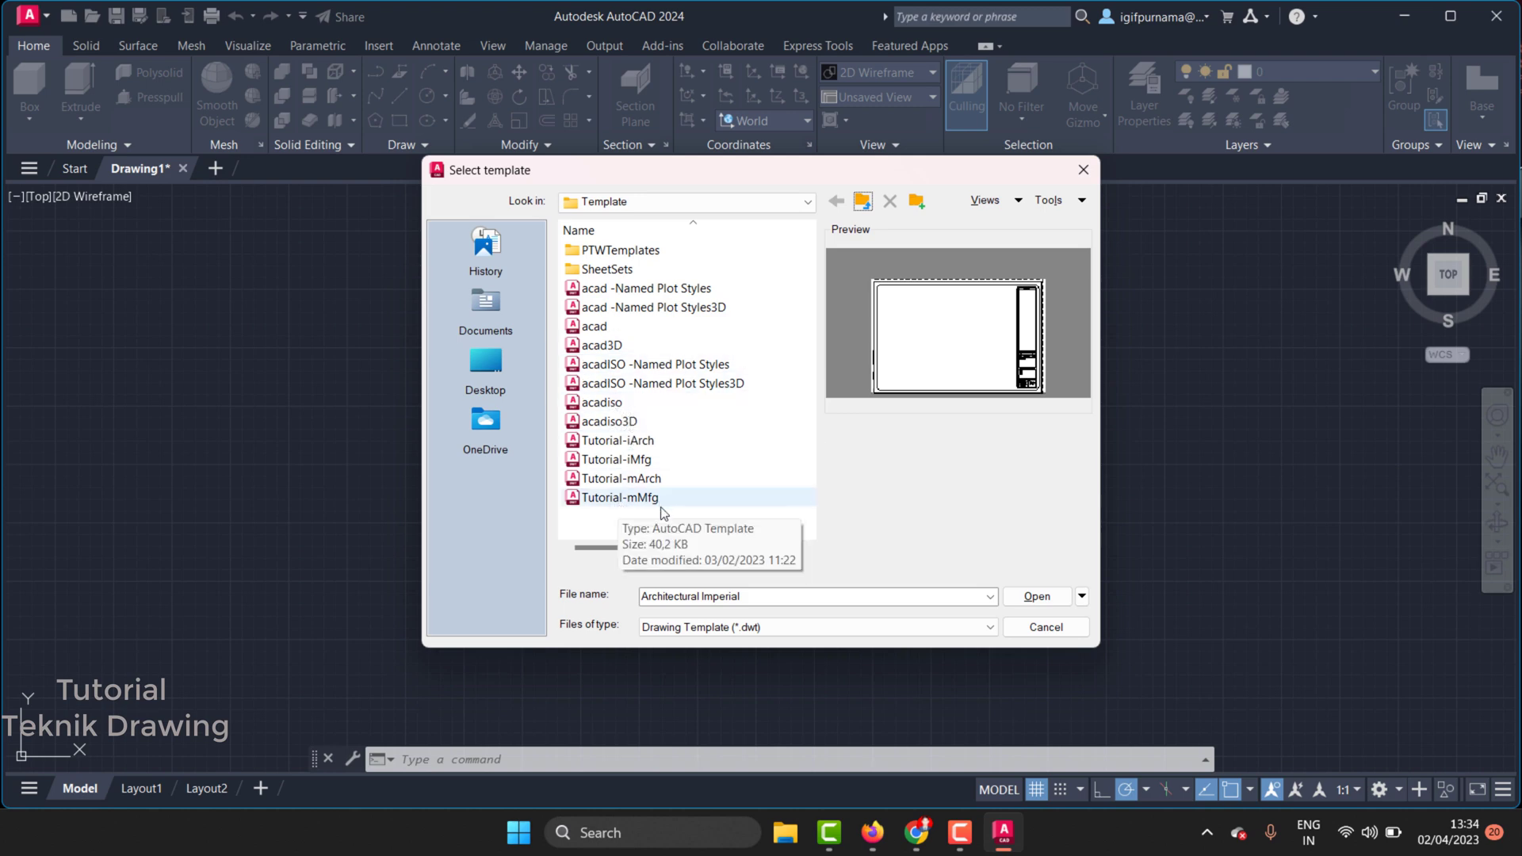
pyautogui.click(1083, 170)
pyautogui.click(714, 474)
pyautogui.click(658, 371)
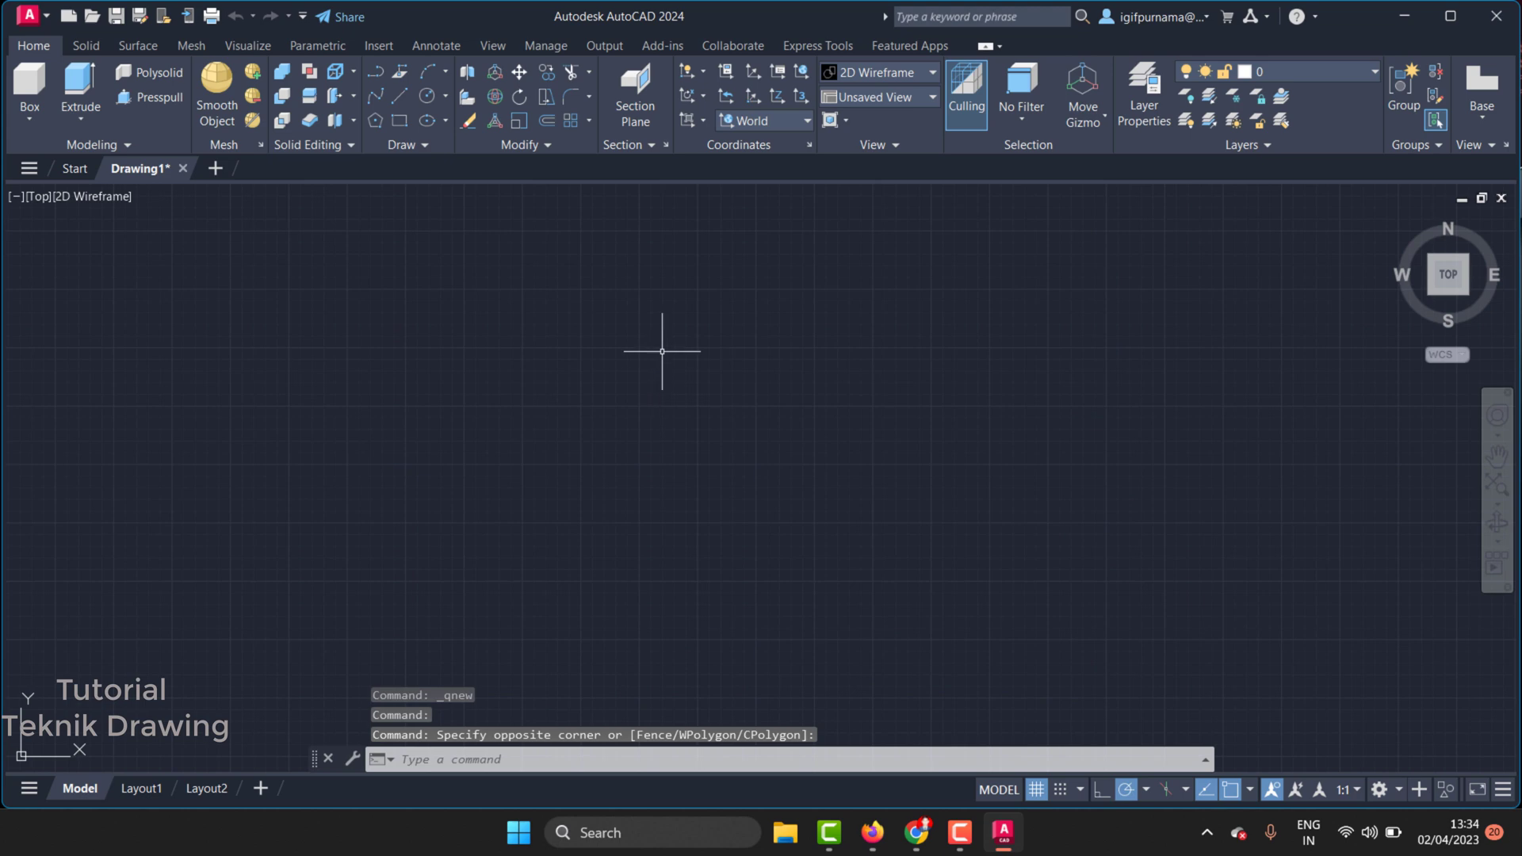
pyautogui.click(399, 120)
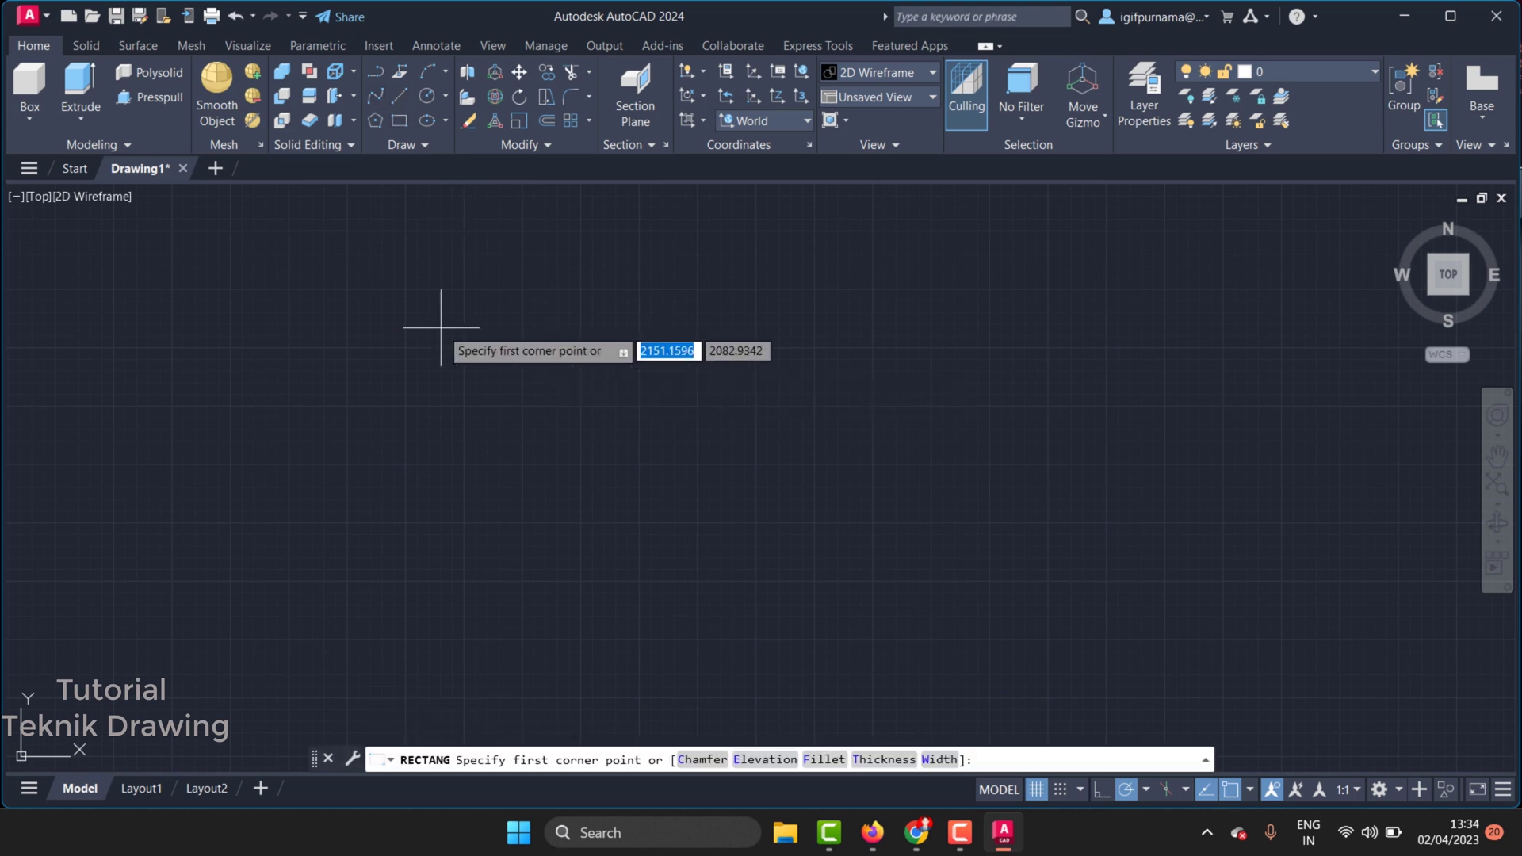
pyautogui.click(441, 328)
pyautogui.click(1149, 596)
pyautogui.click(425, 46)
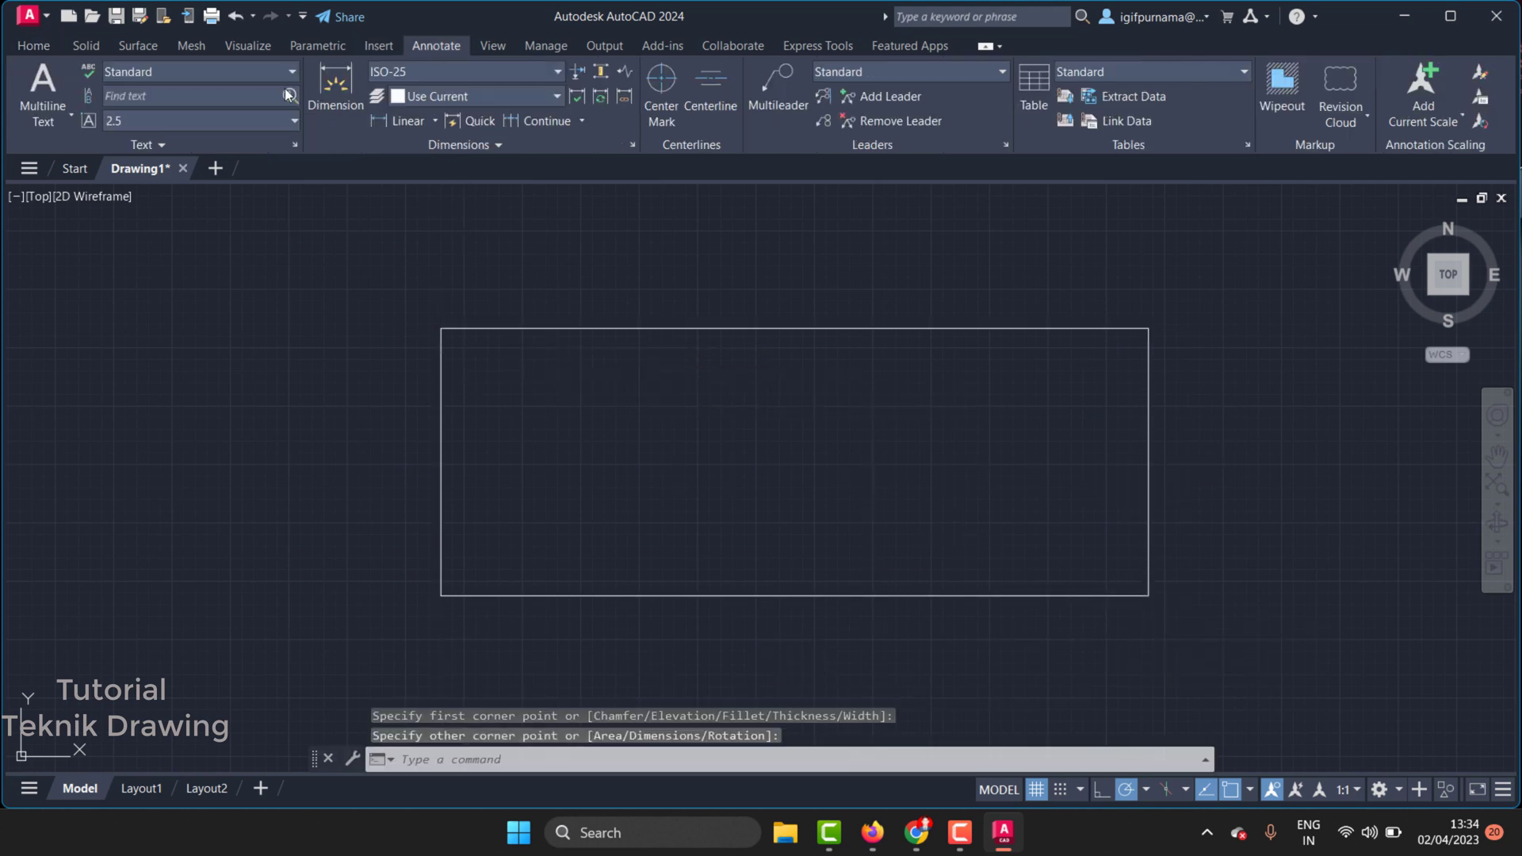
pyautogui.click(336, 88)
pyautogui.press('Return')
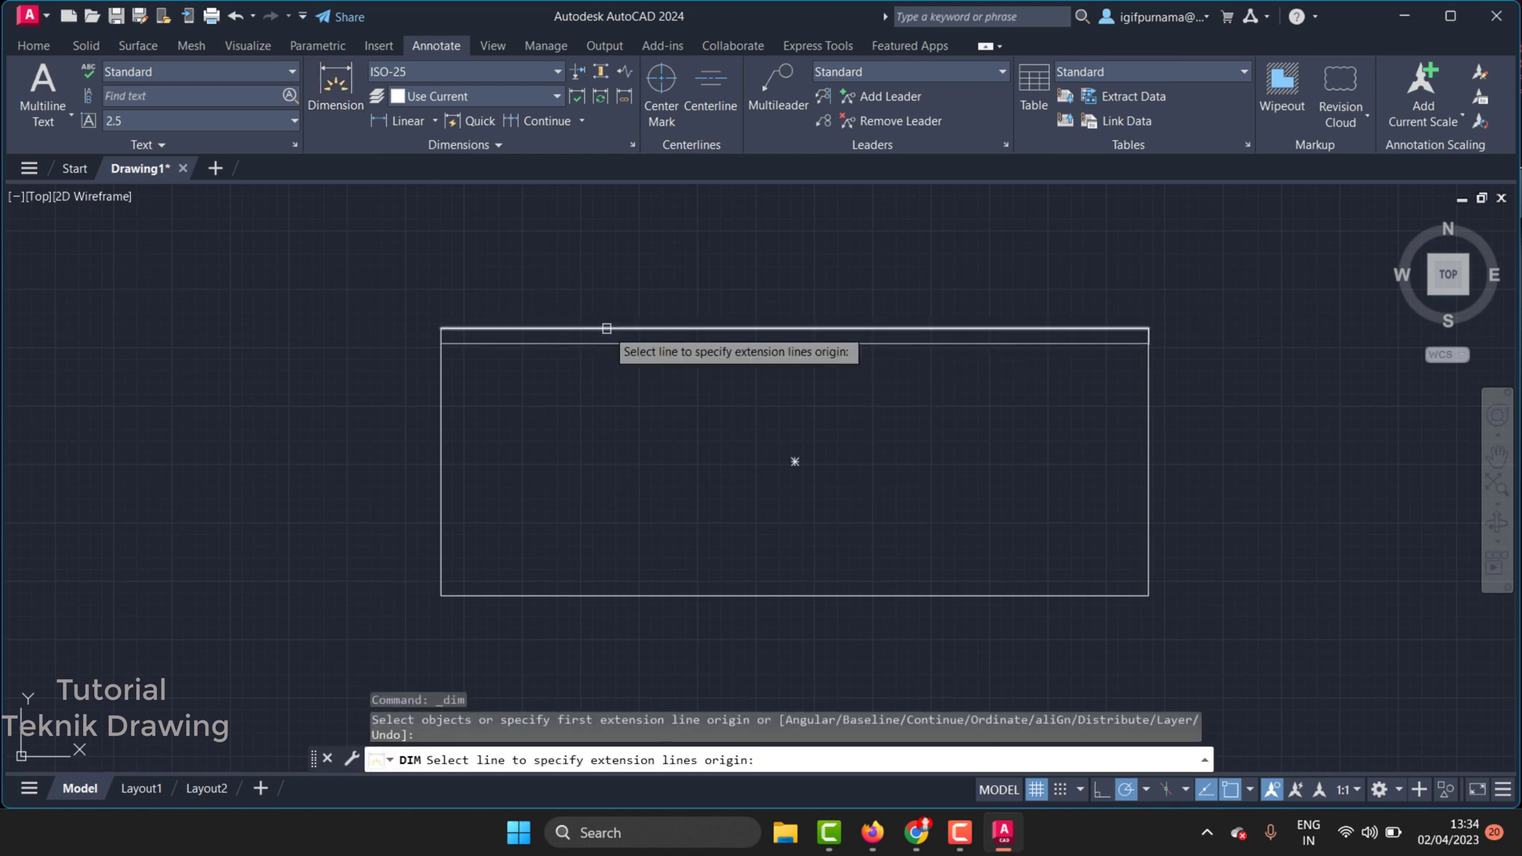
pyautogui.click(605, 329)
pyautogui.click(635, 273)
pyautogui.scroll(5, 935, 310)
pyautogui.press('Return')
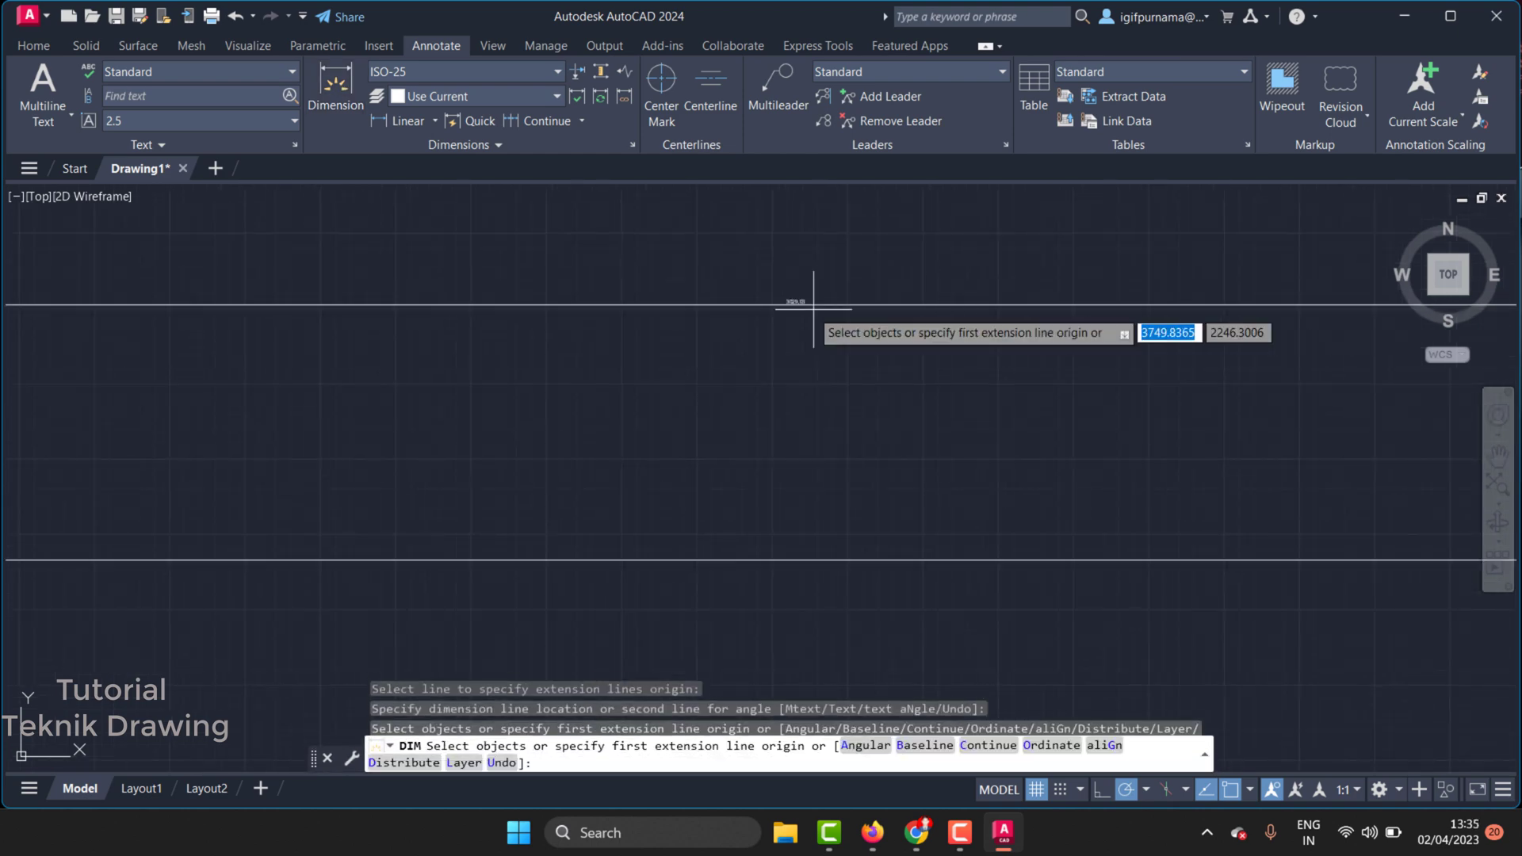
pyautogui.scroll(-3, 733, 313)
pyautogui.press('Return')
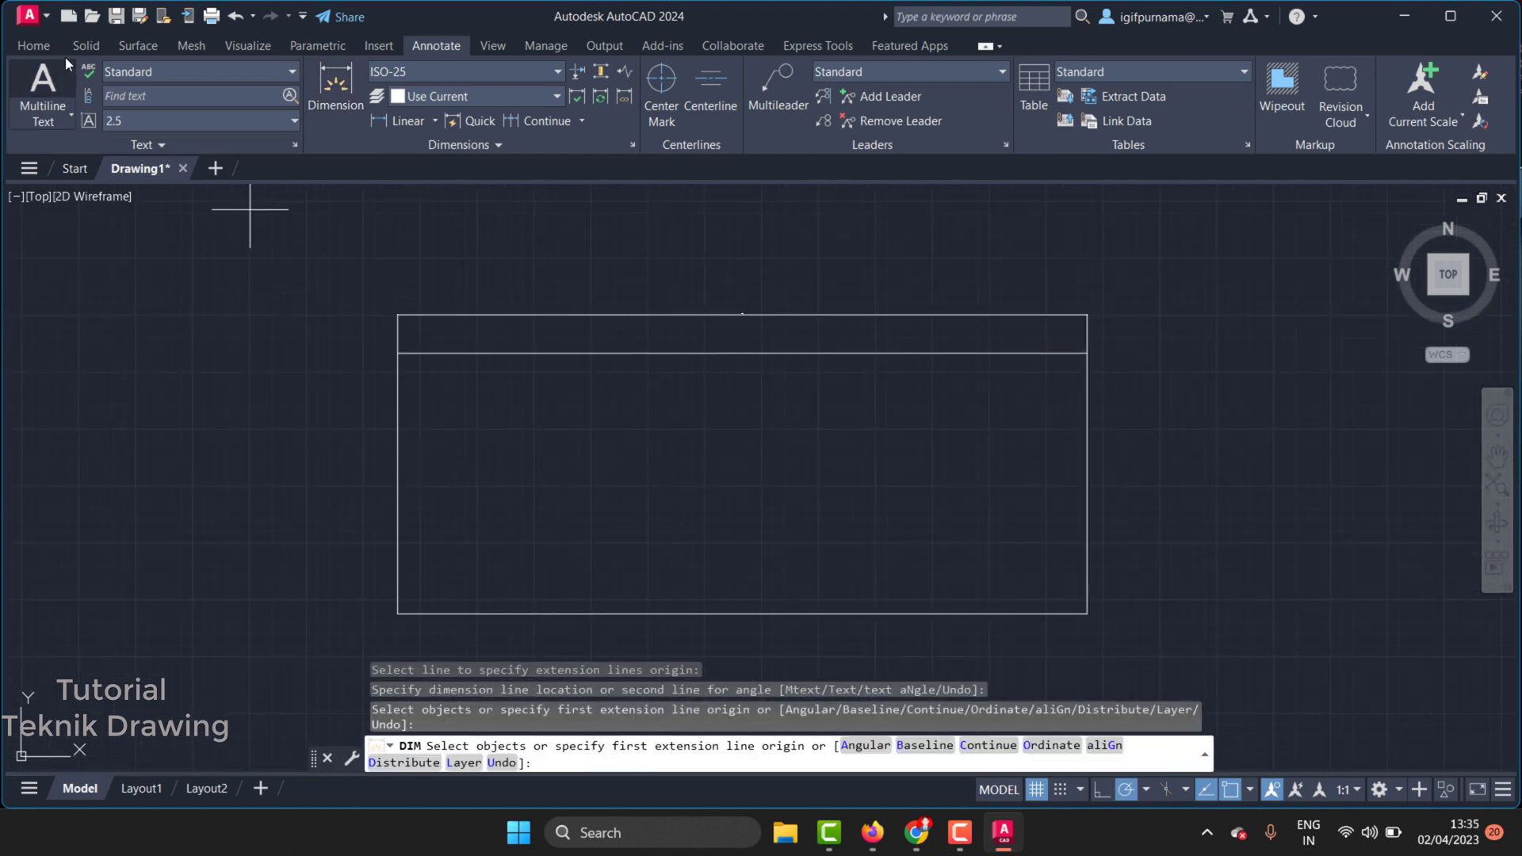
pyautogui.click(468, 123)
pyautogui.click(1213, 694)
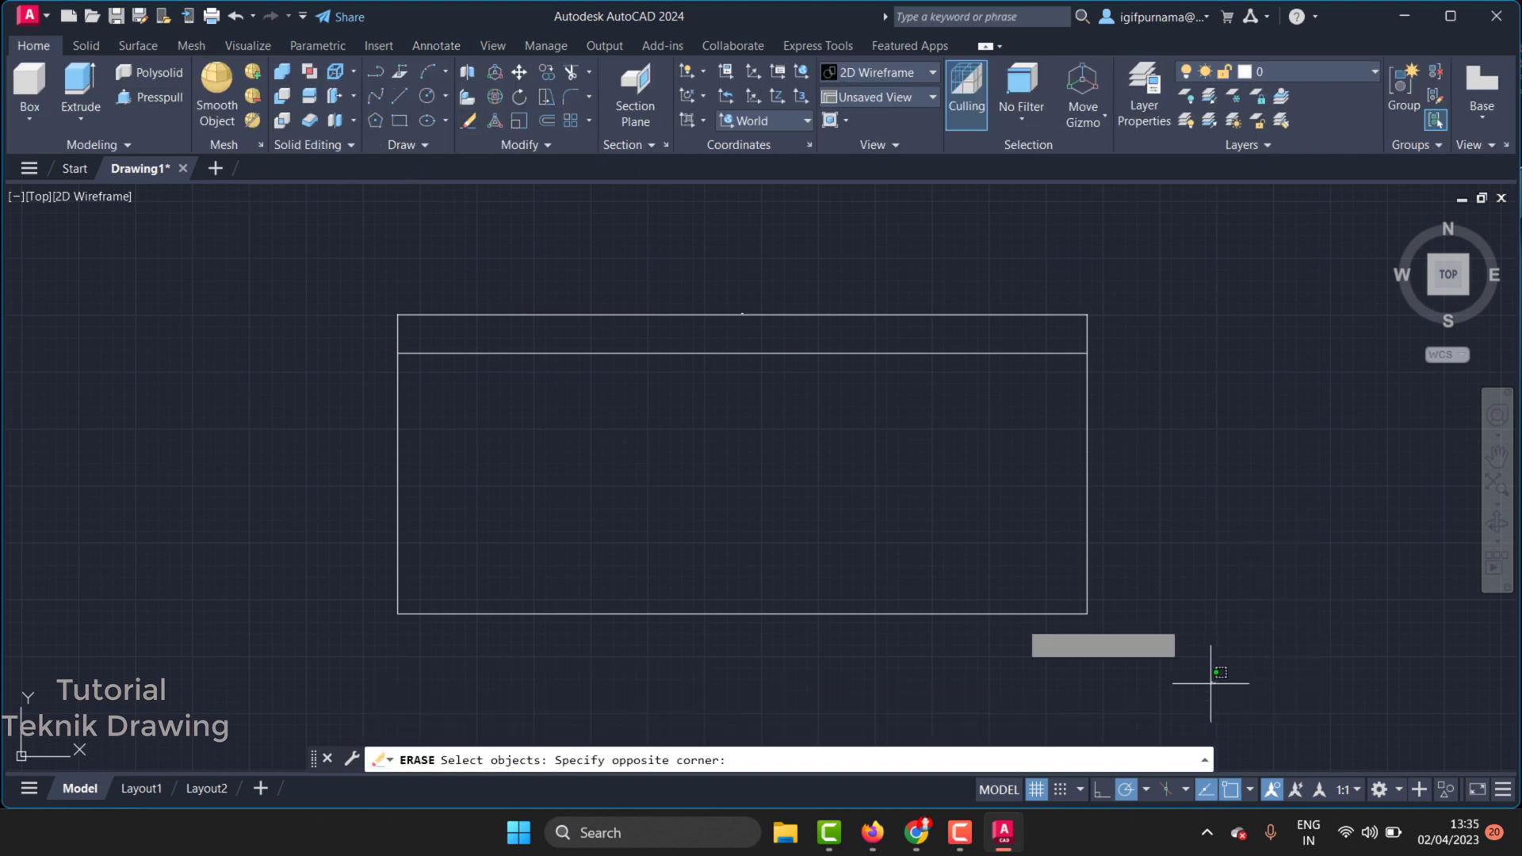
pyautogui.click(83, 264)
pyautogui.rightClick(416, 145)
pyautogui.click(394, 120)
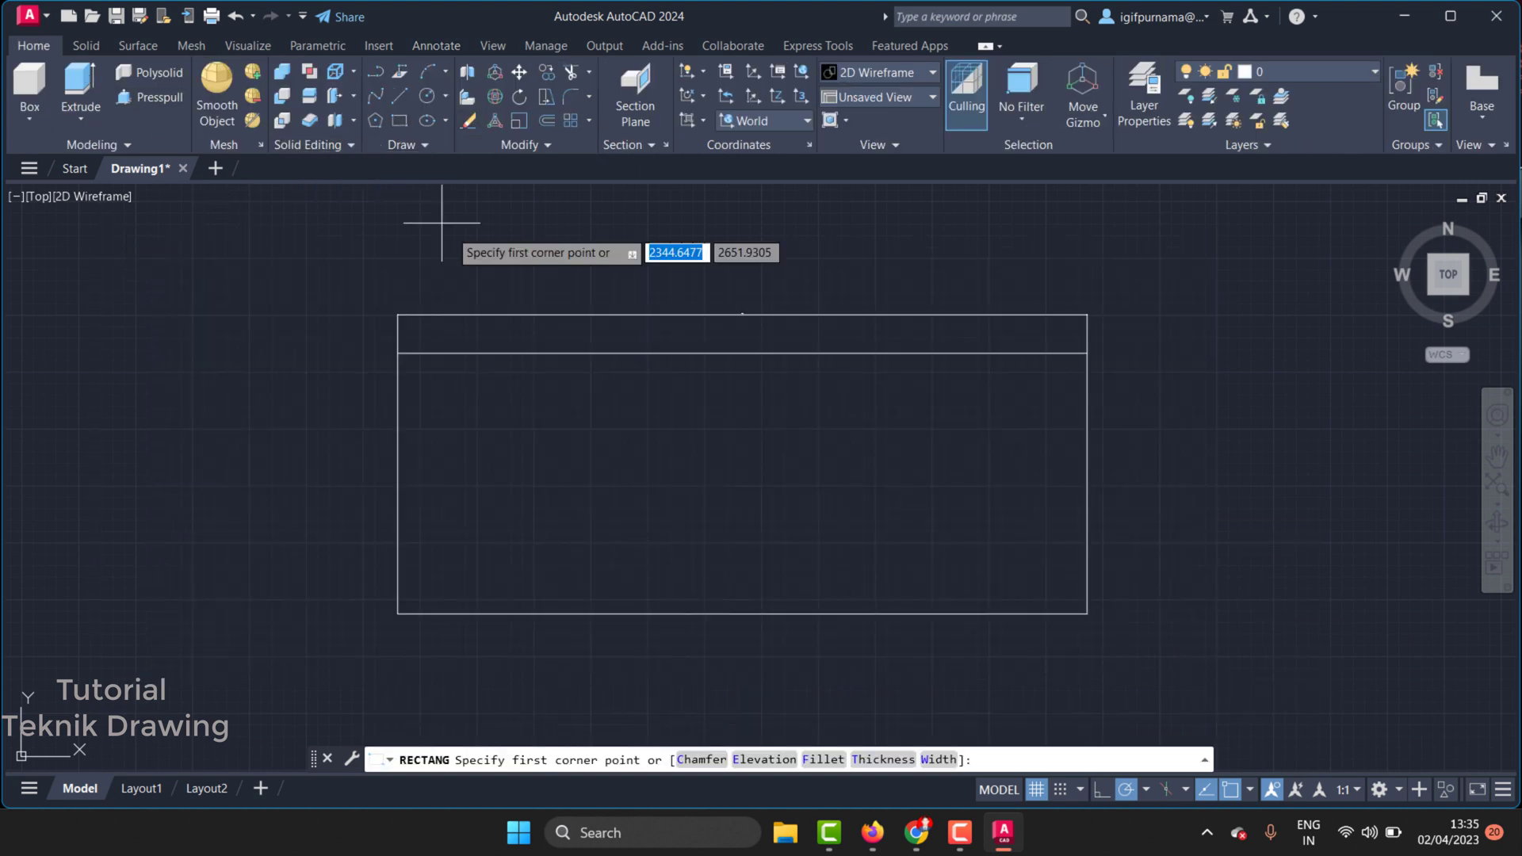
pyautogui.click(466, 123)
pyautogui.click(1217, 673)
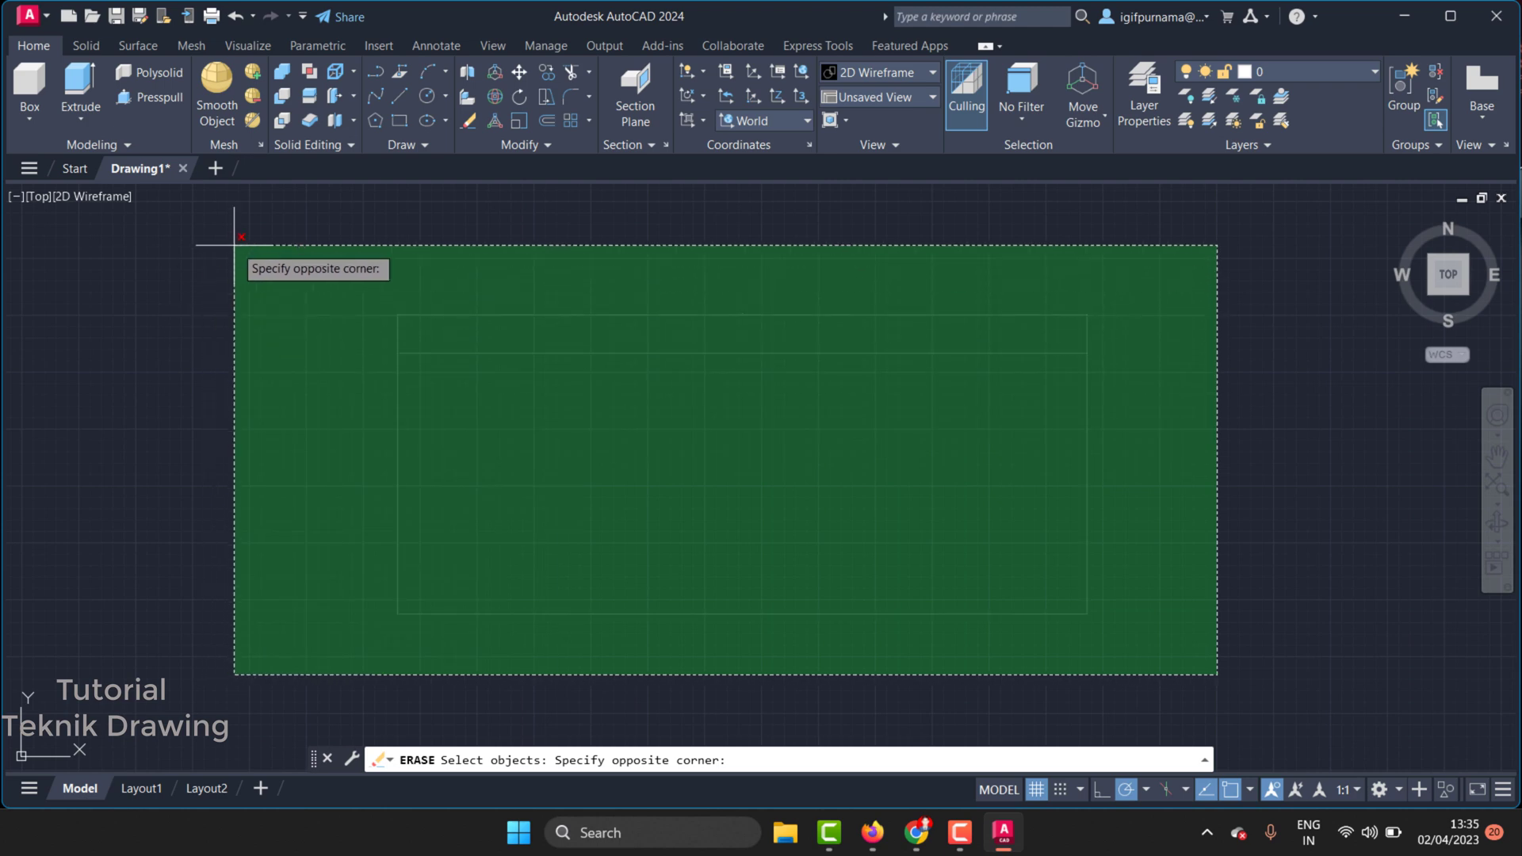
pyautogui.click(292, 232)
pyautogui.press('Return')
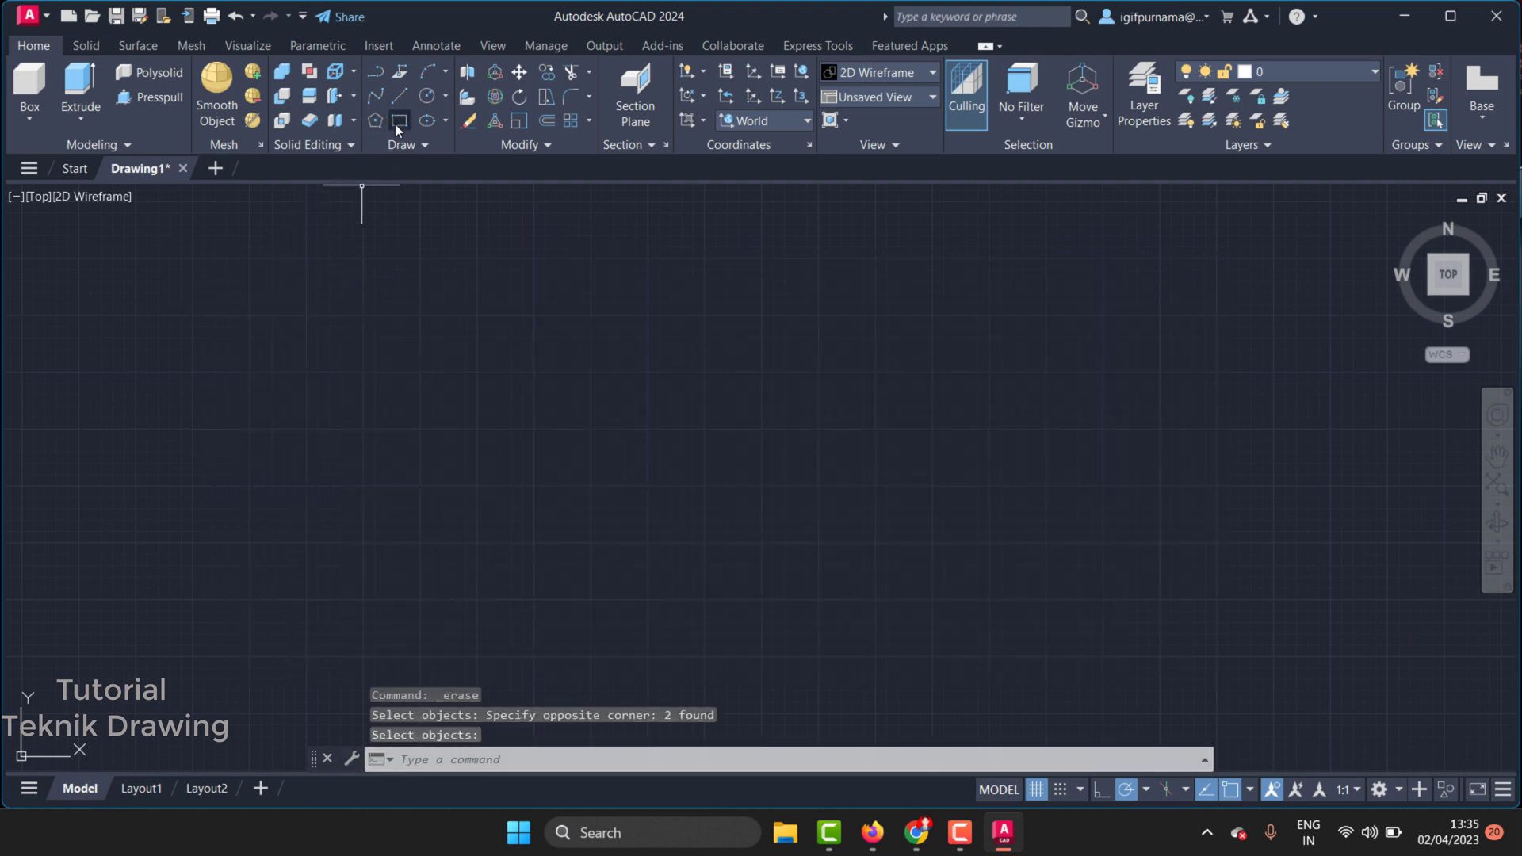
pyautogui.click(396, 125)
# Draw a small rectangle and place a 121,84 linear dimension above its top edge
pyautogui.click(637, 355)
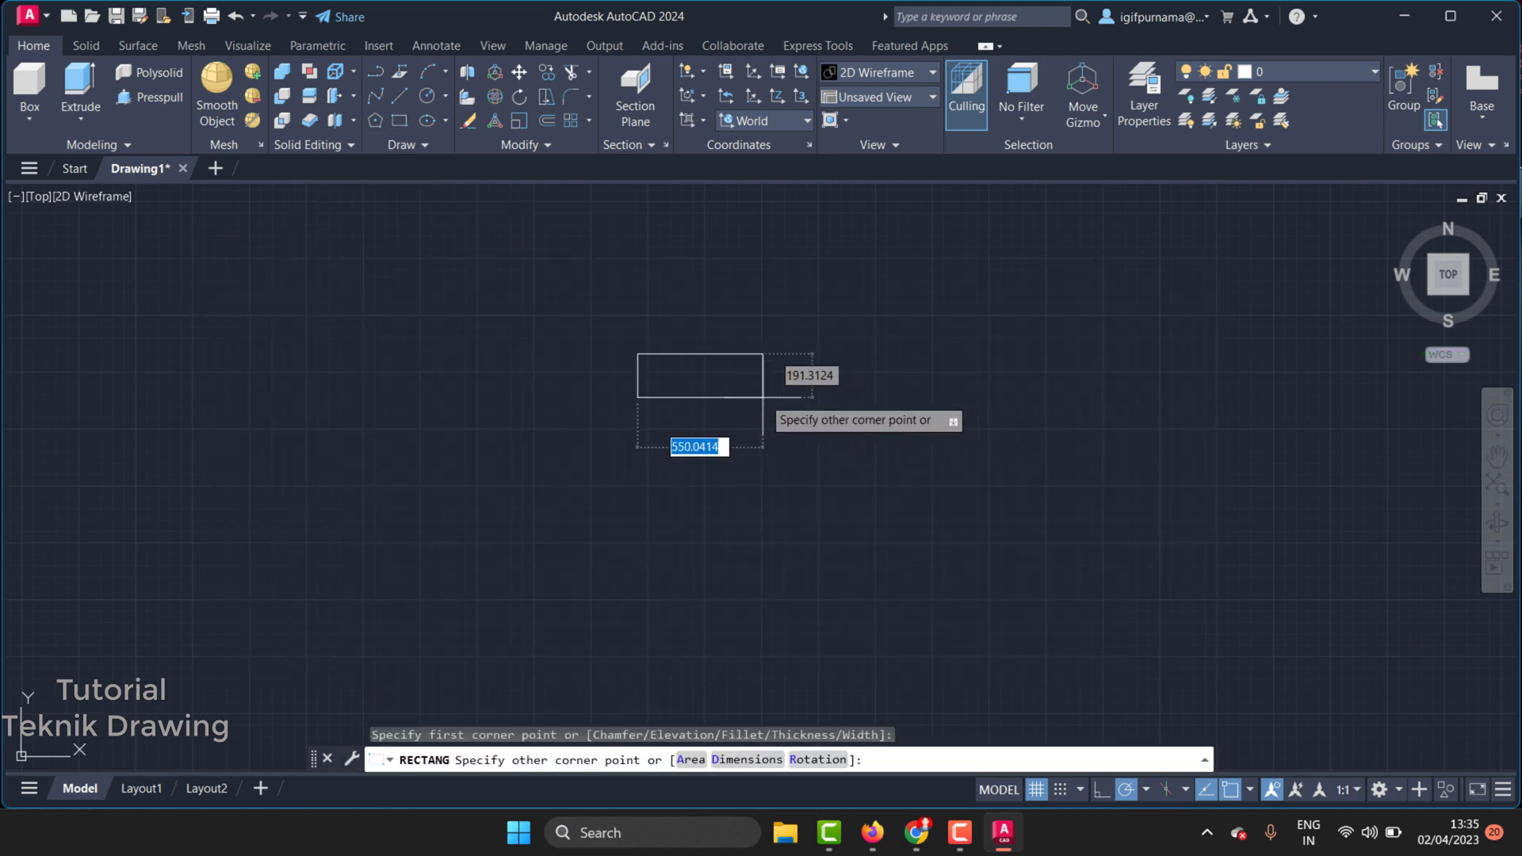
pyautogui.click(680, 358)
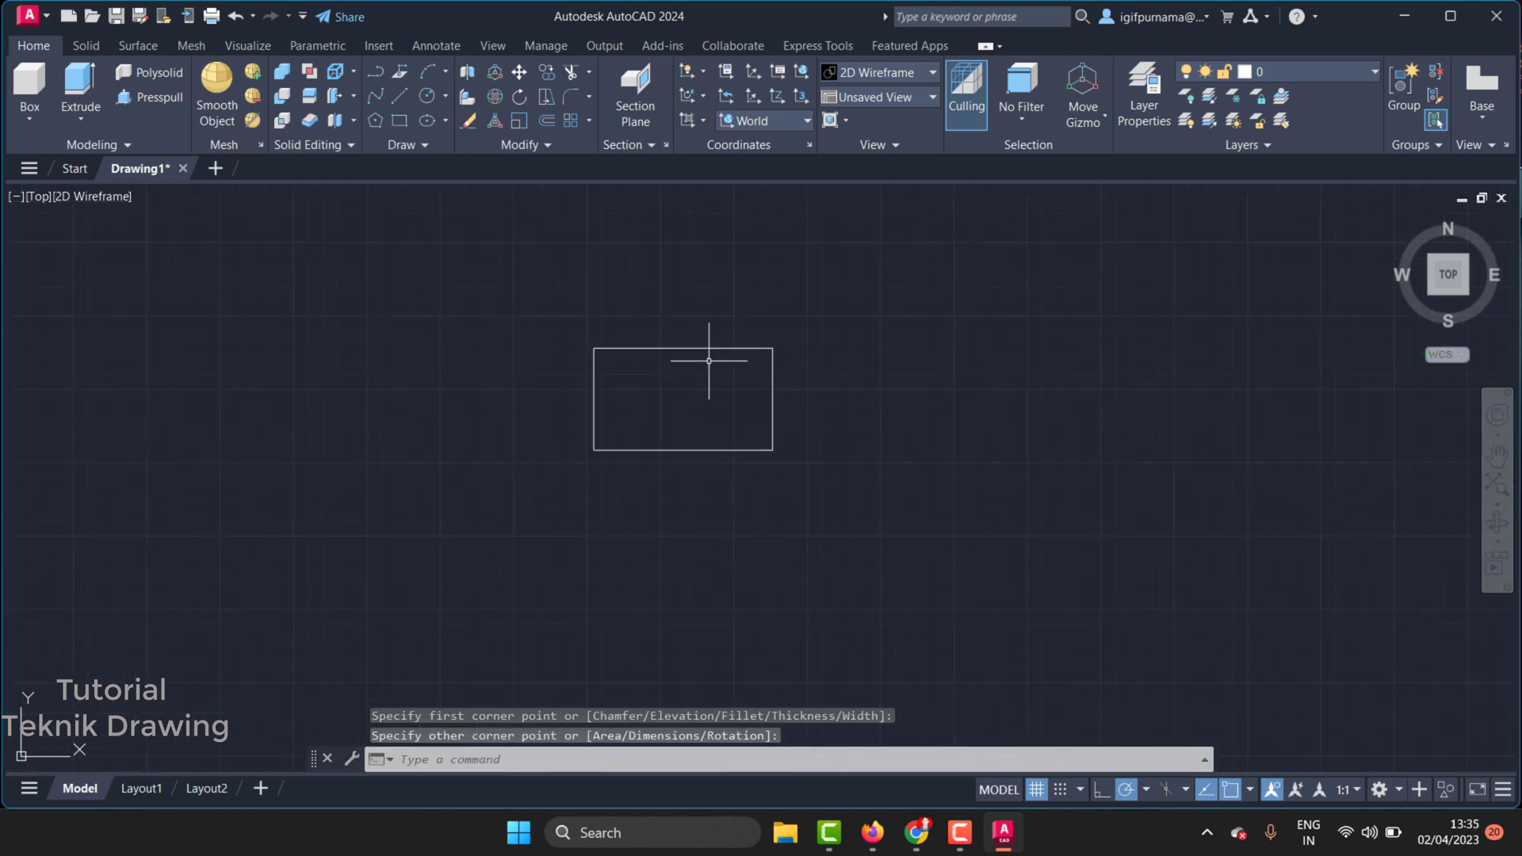
pyautogui.click(436, 45)
pyautogui.click(335, 87)
pyautogui.scroll(2, 770, 319)
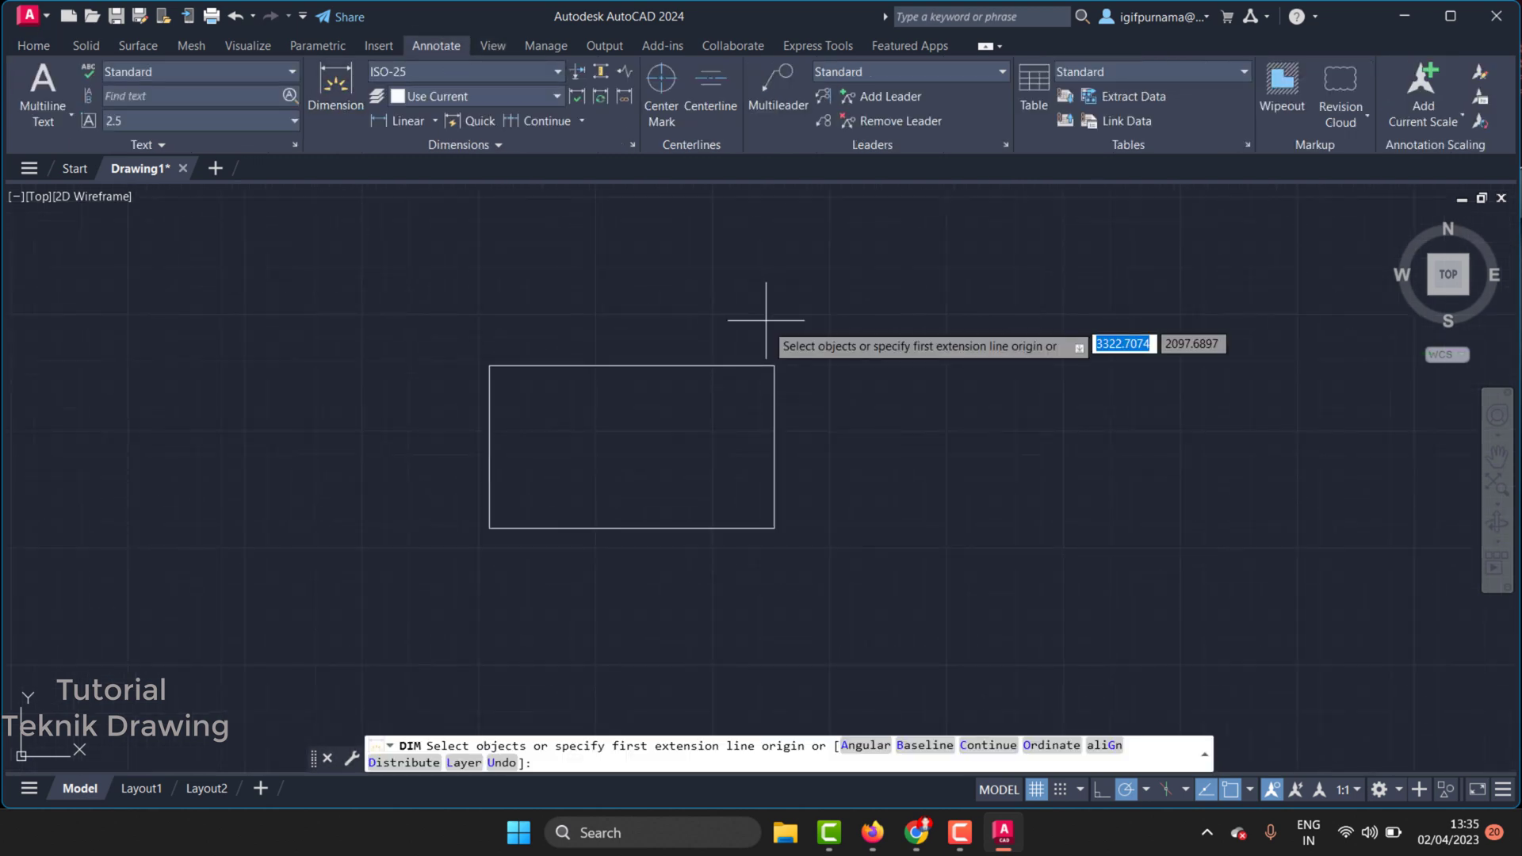
pyautogui.click(491, 365)
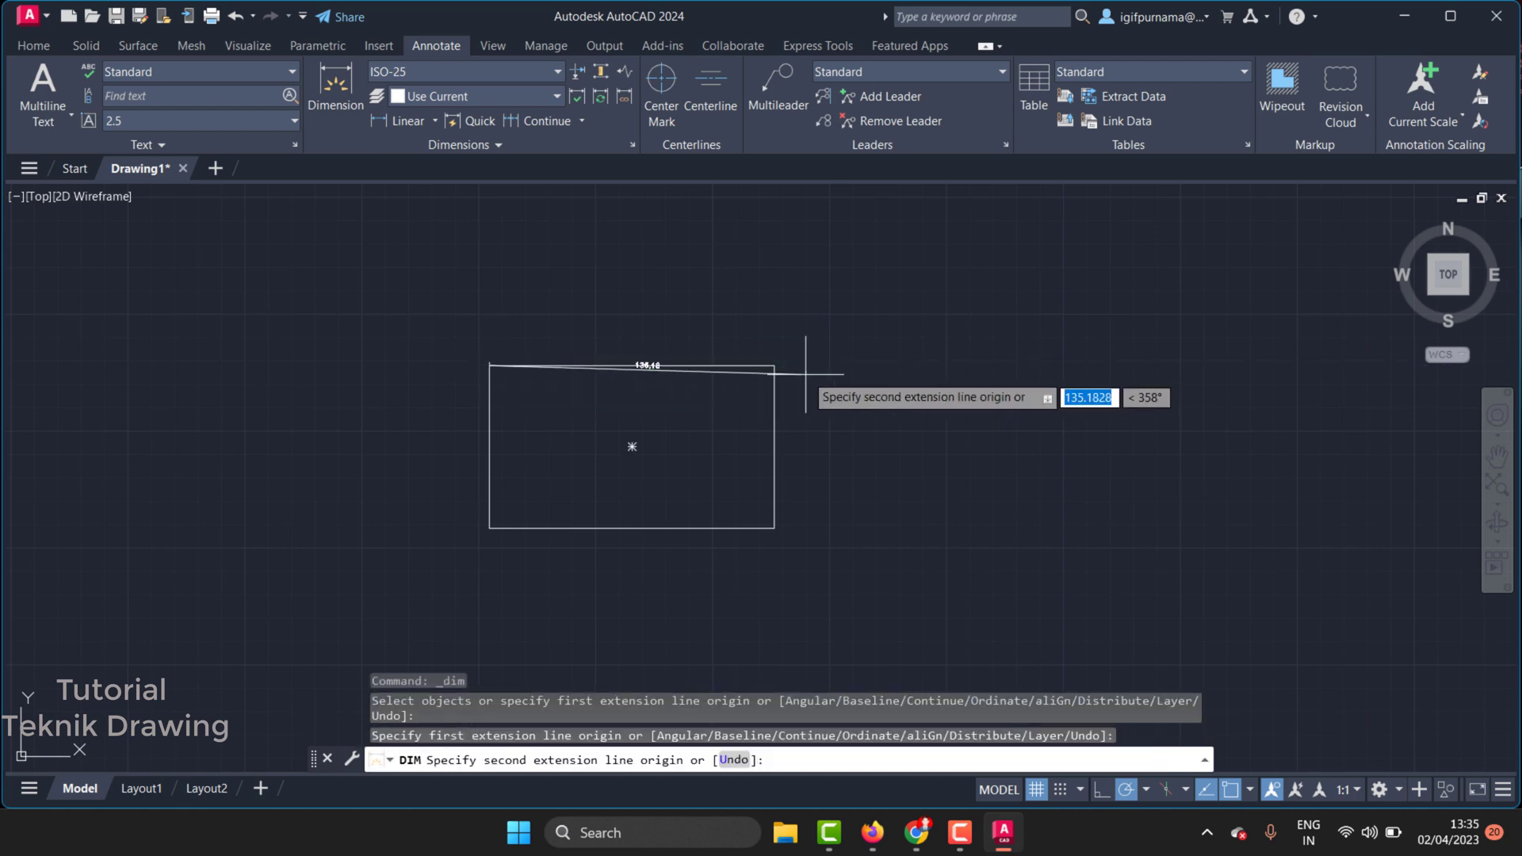
pyautogui.click(770, 365)
pyautogui.click(632, 341)
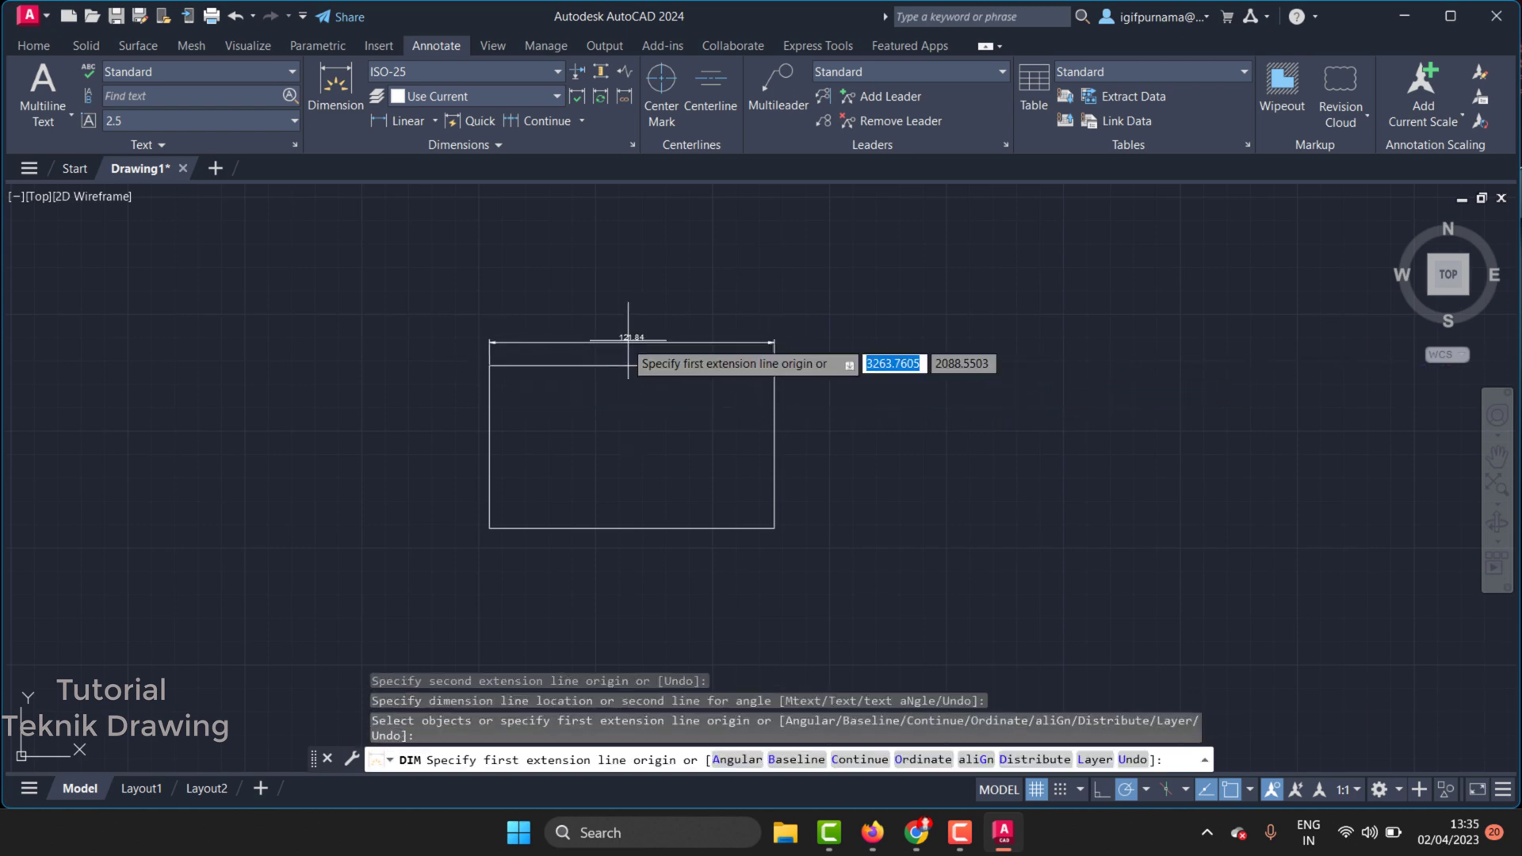
pyautogui.scroll(4, 632, 341)
pyautogui.scroll(-2, 873, 270)
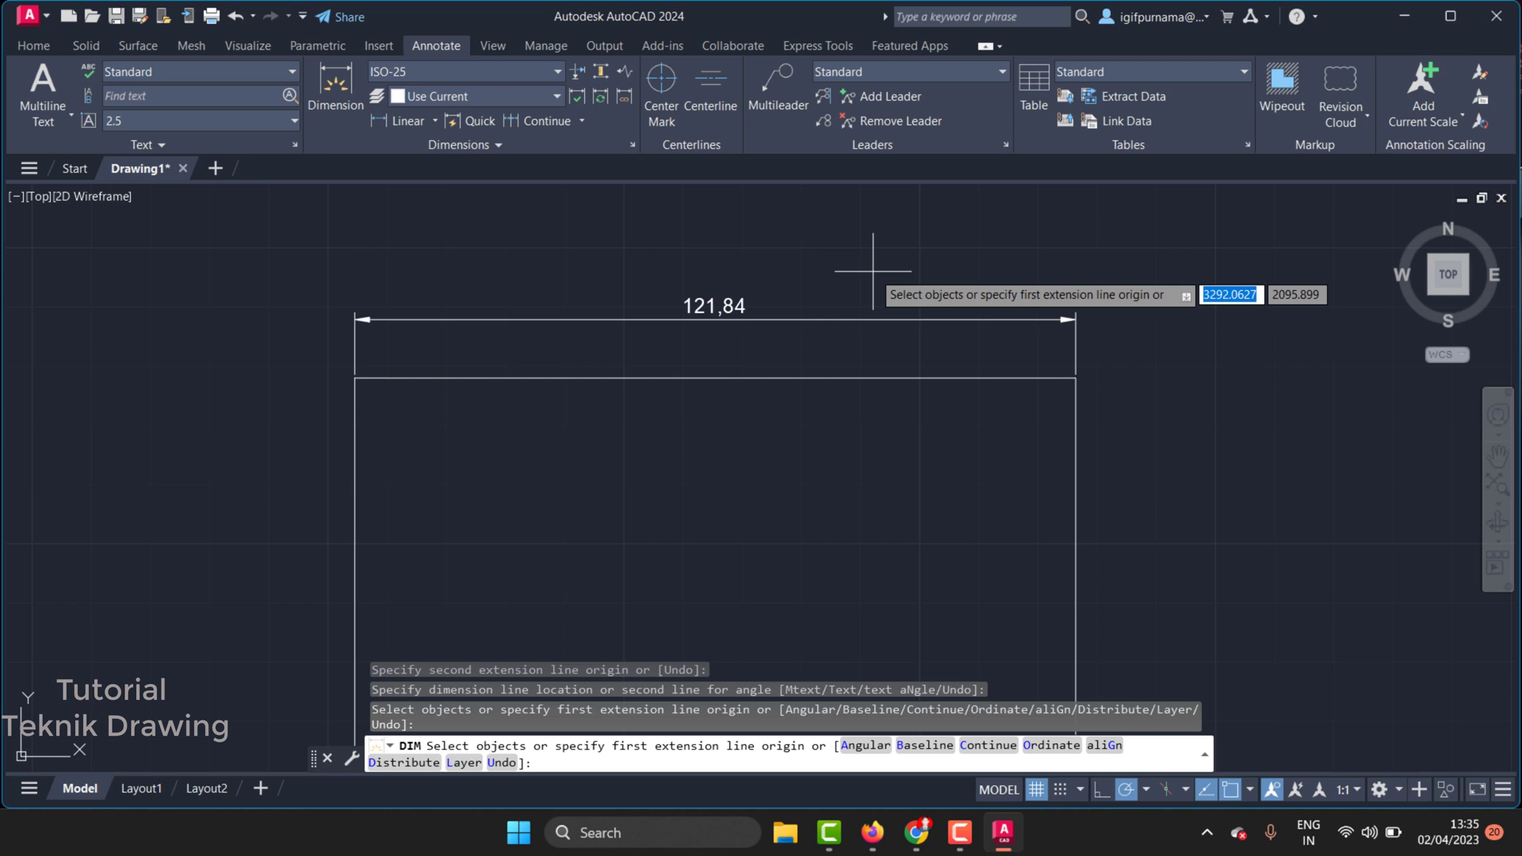
pyautogui.press('Return')
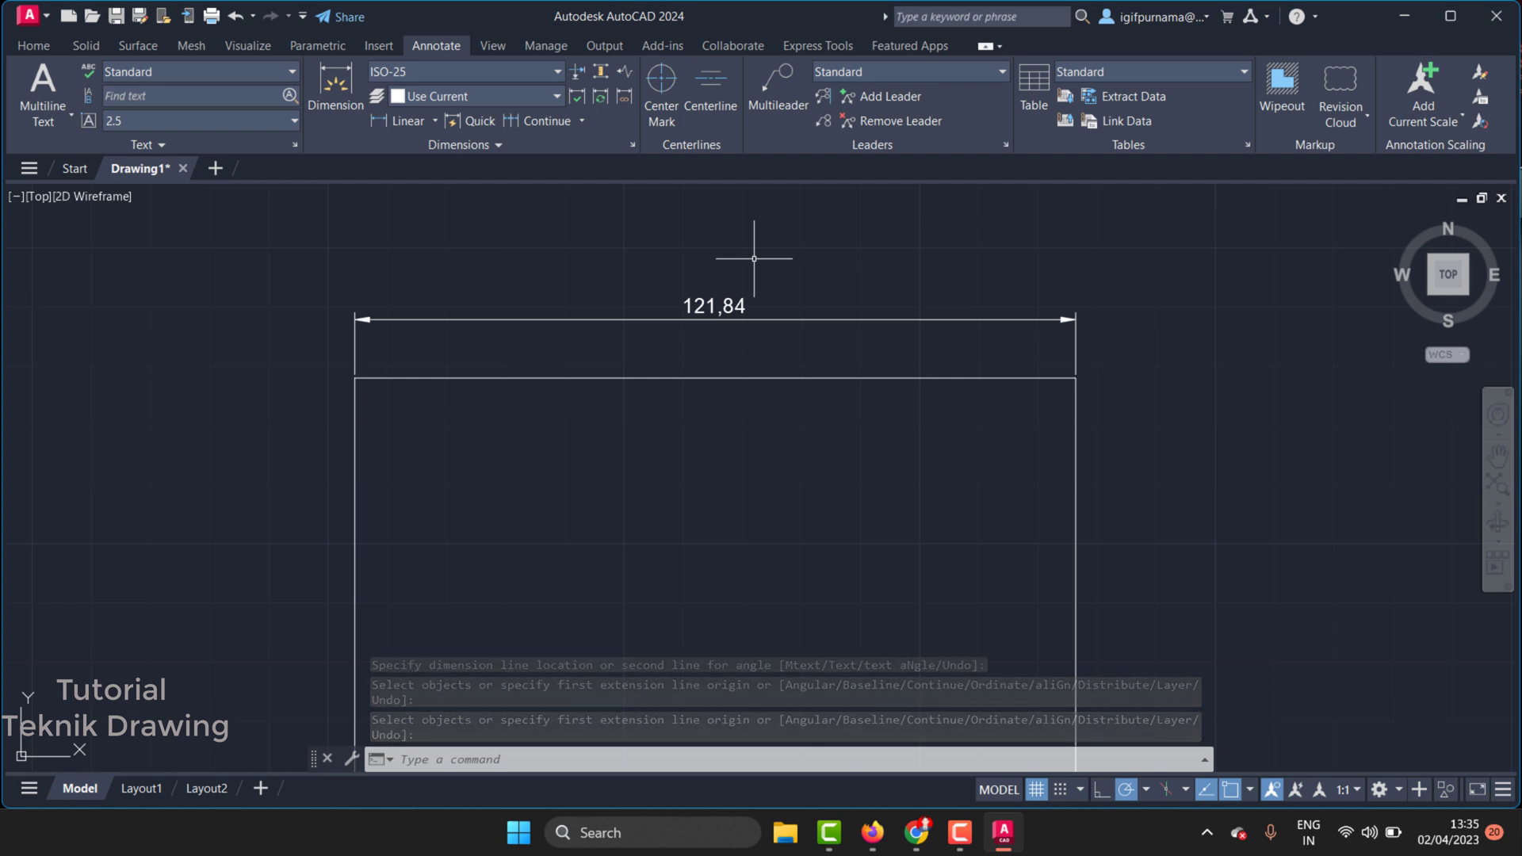
# Open the Text Style dialog and close it without changes
pyautogui.write('t')
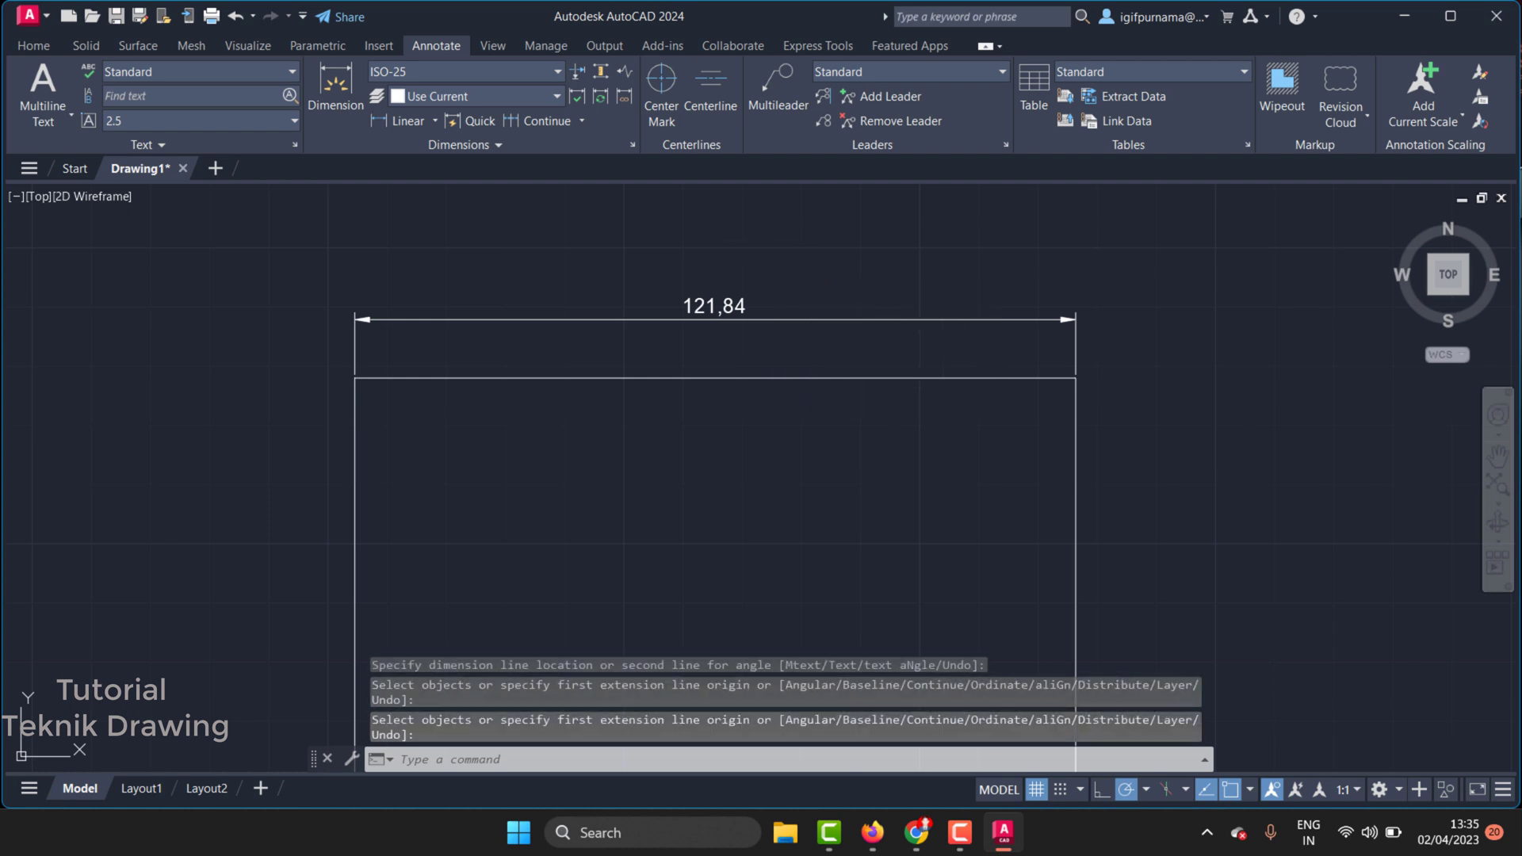
pyautogui.press('Return')
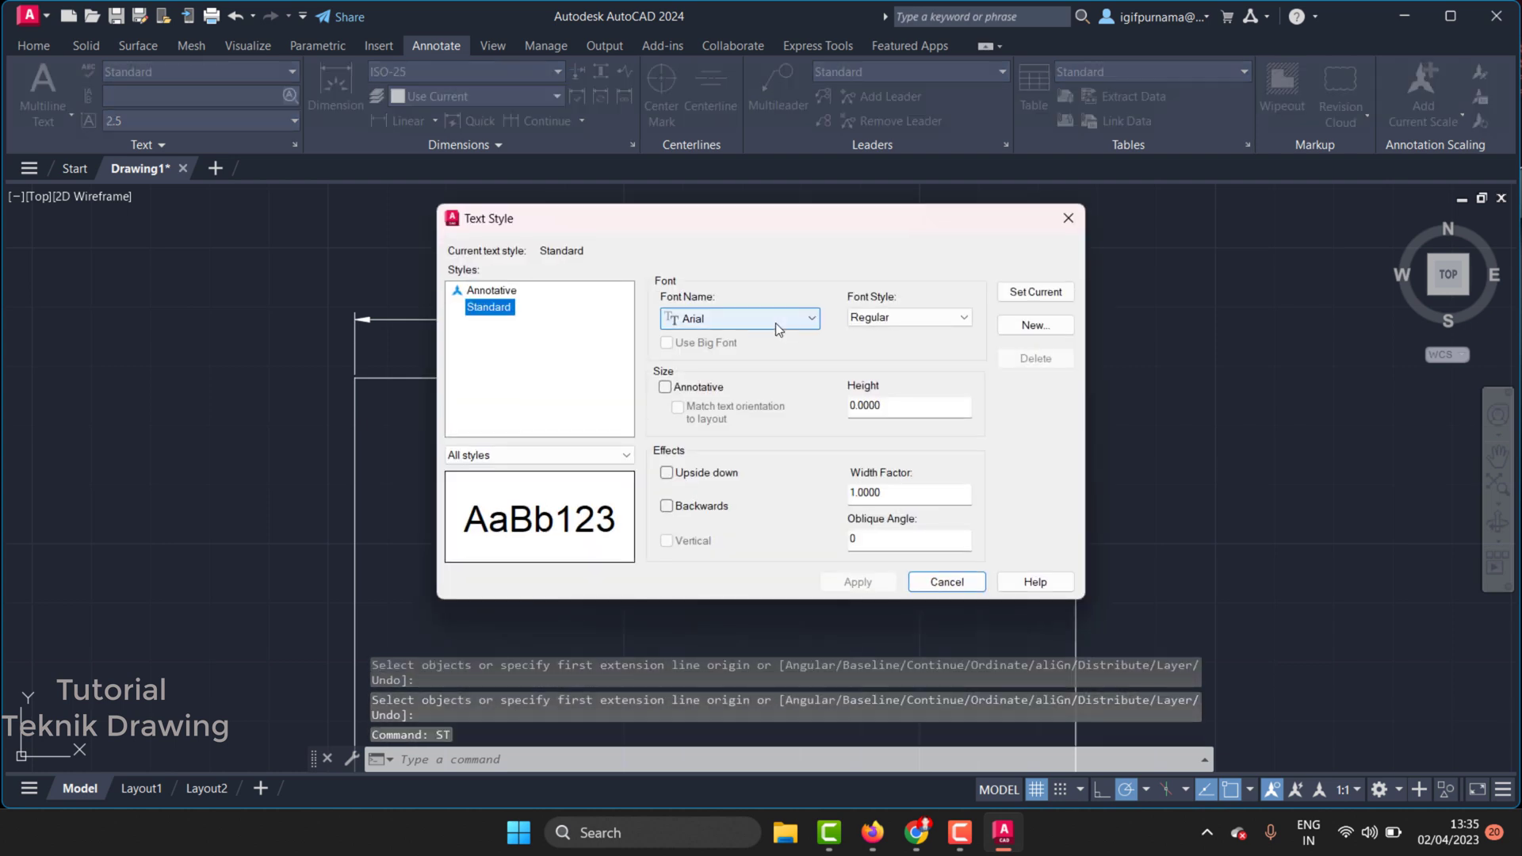
pyautogui.click(1063, 221)
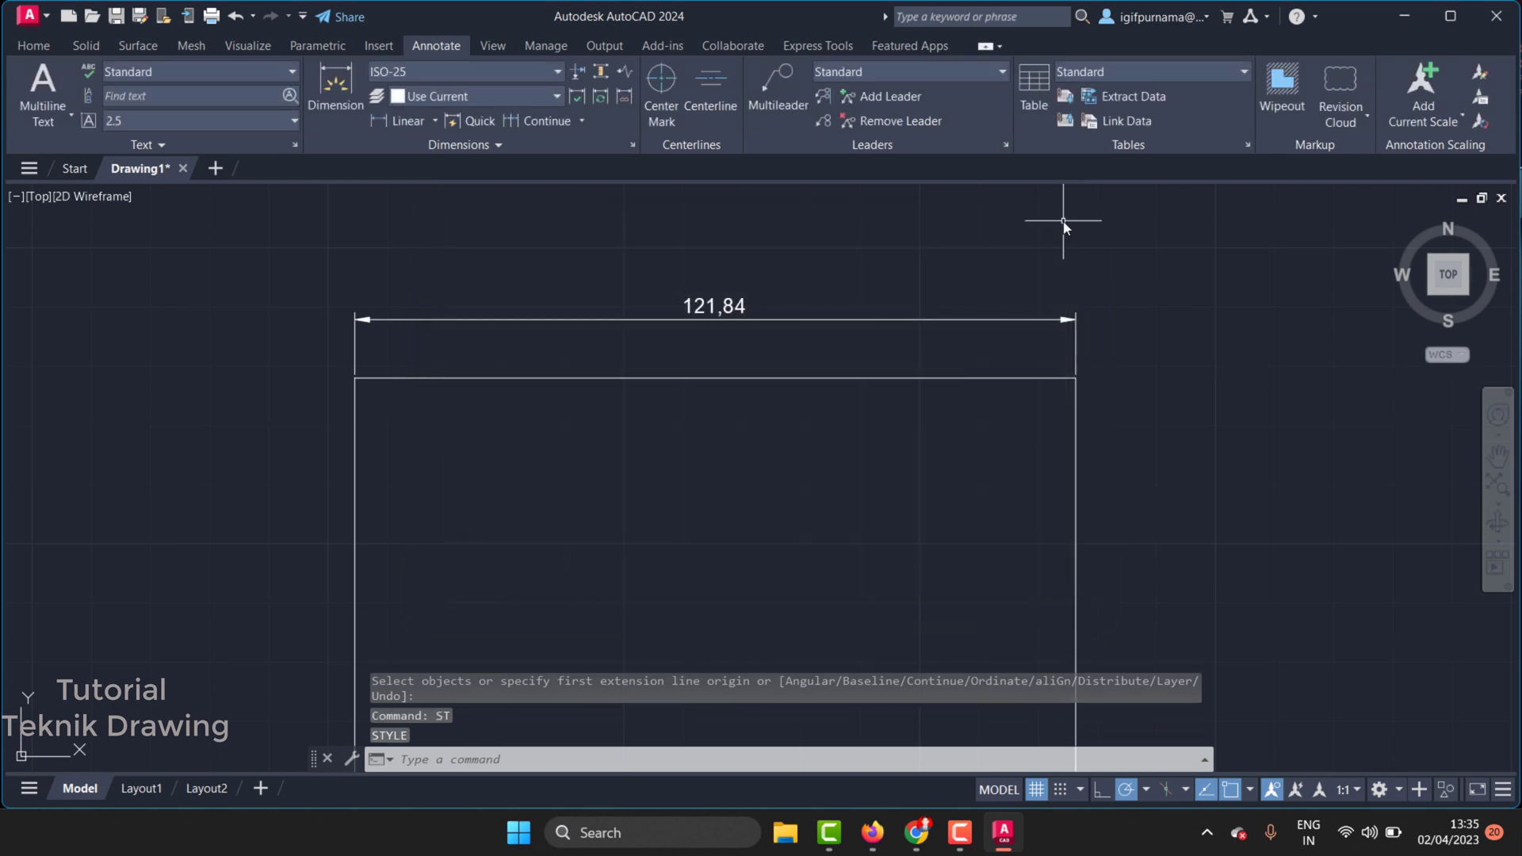
pyautogui.write('D')
# Open the Dimension Style Manager with D, preview Standard, and leave ISO-25 selected
pyautogui.press('Return')
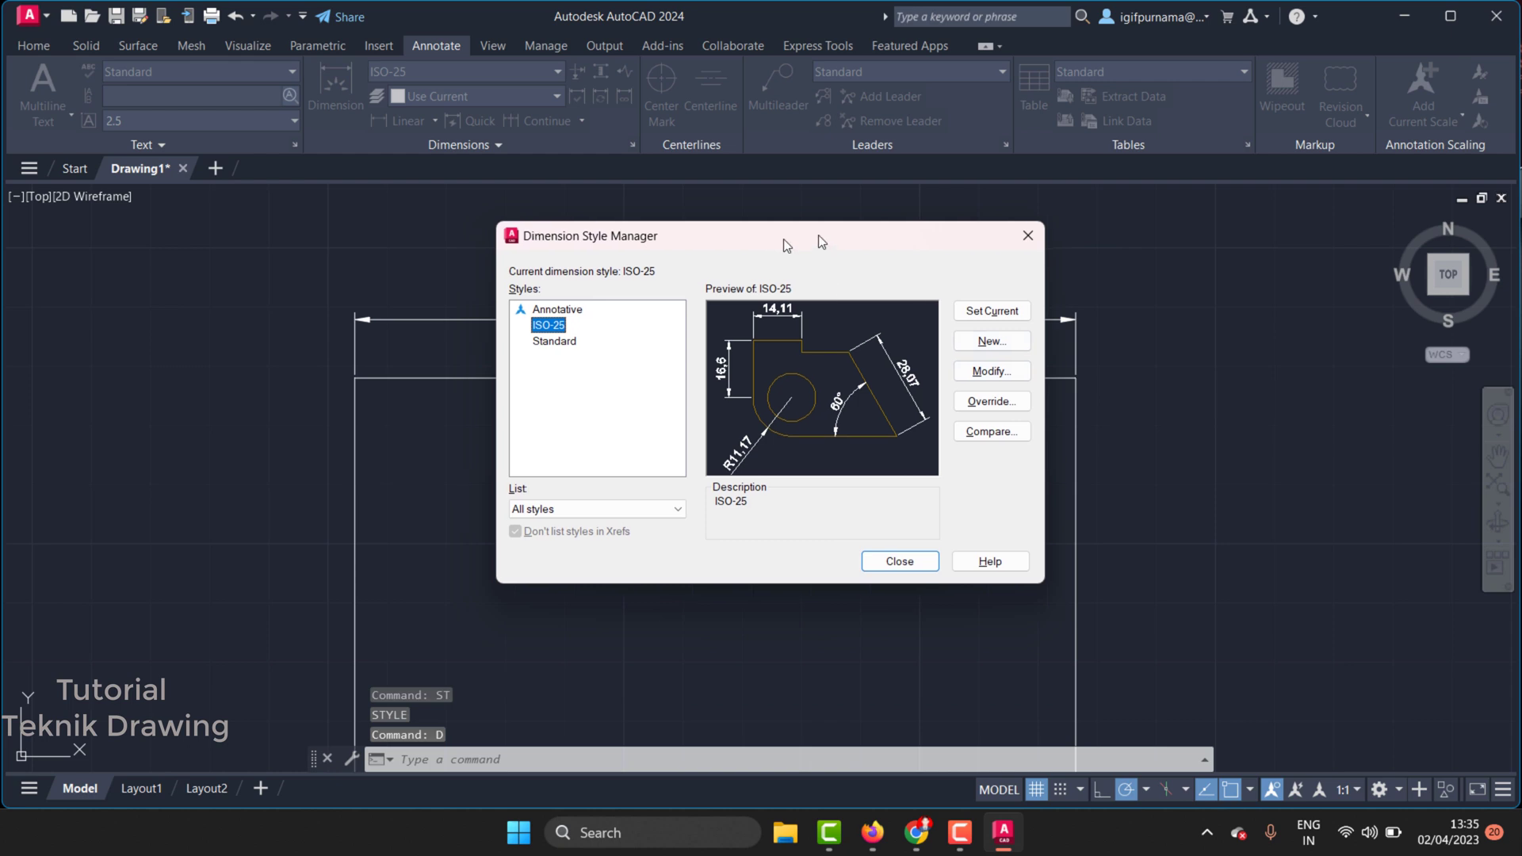
pyautogui.moveTo(769, 237); pyautogui.dragTo(1001, 208)
pyautogui.click(778, 313)
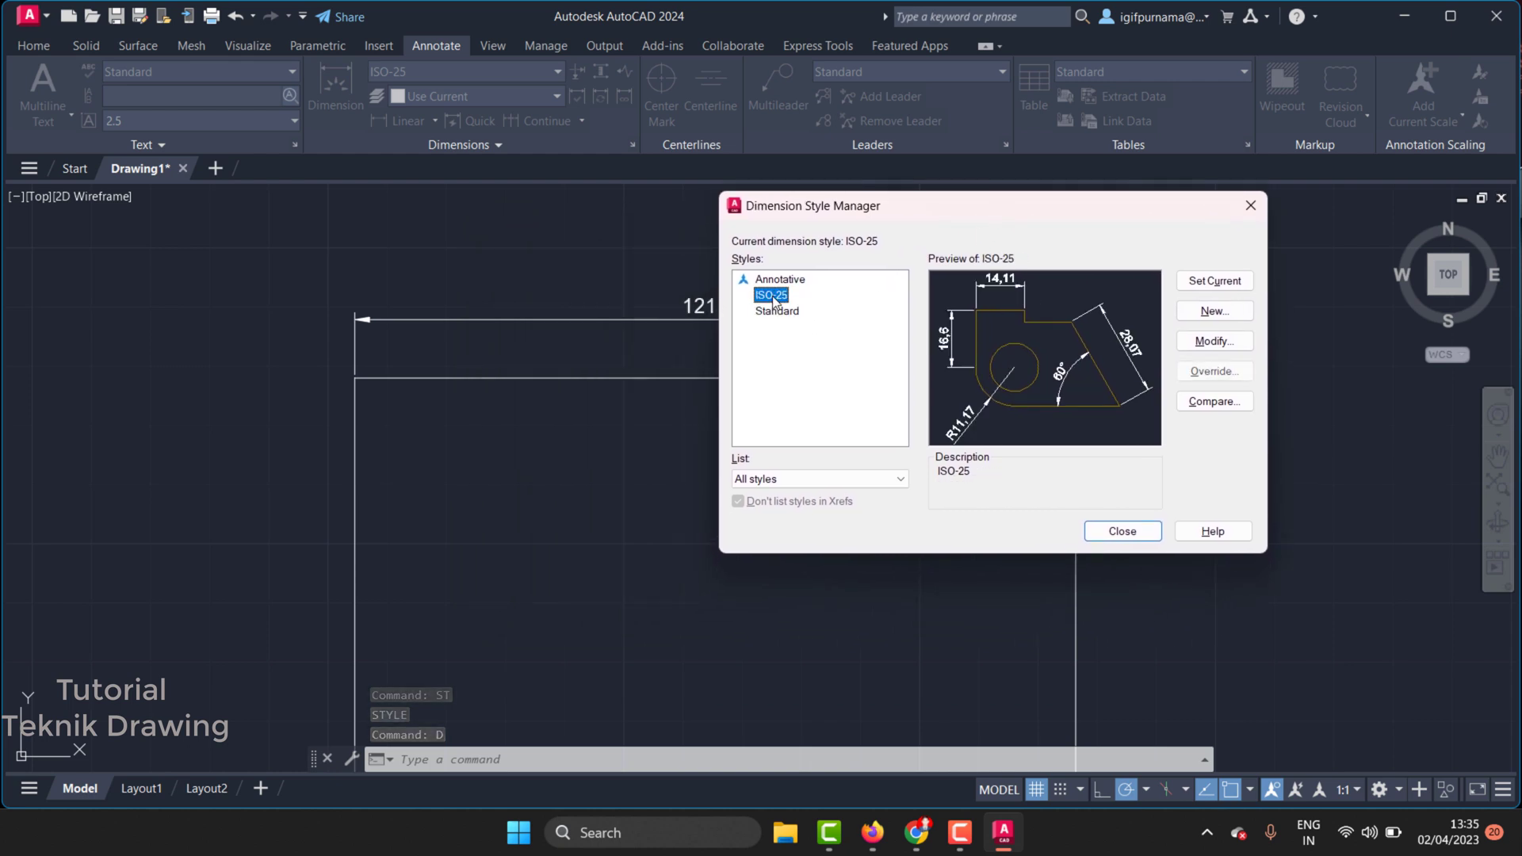
pyautogui.click(780, 310)
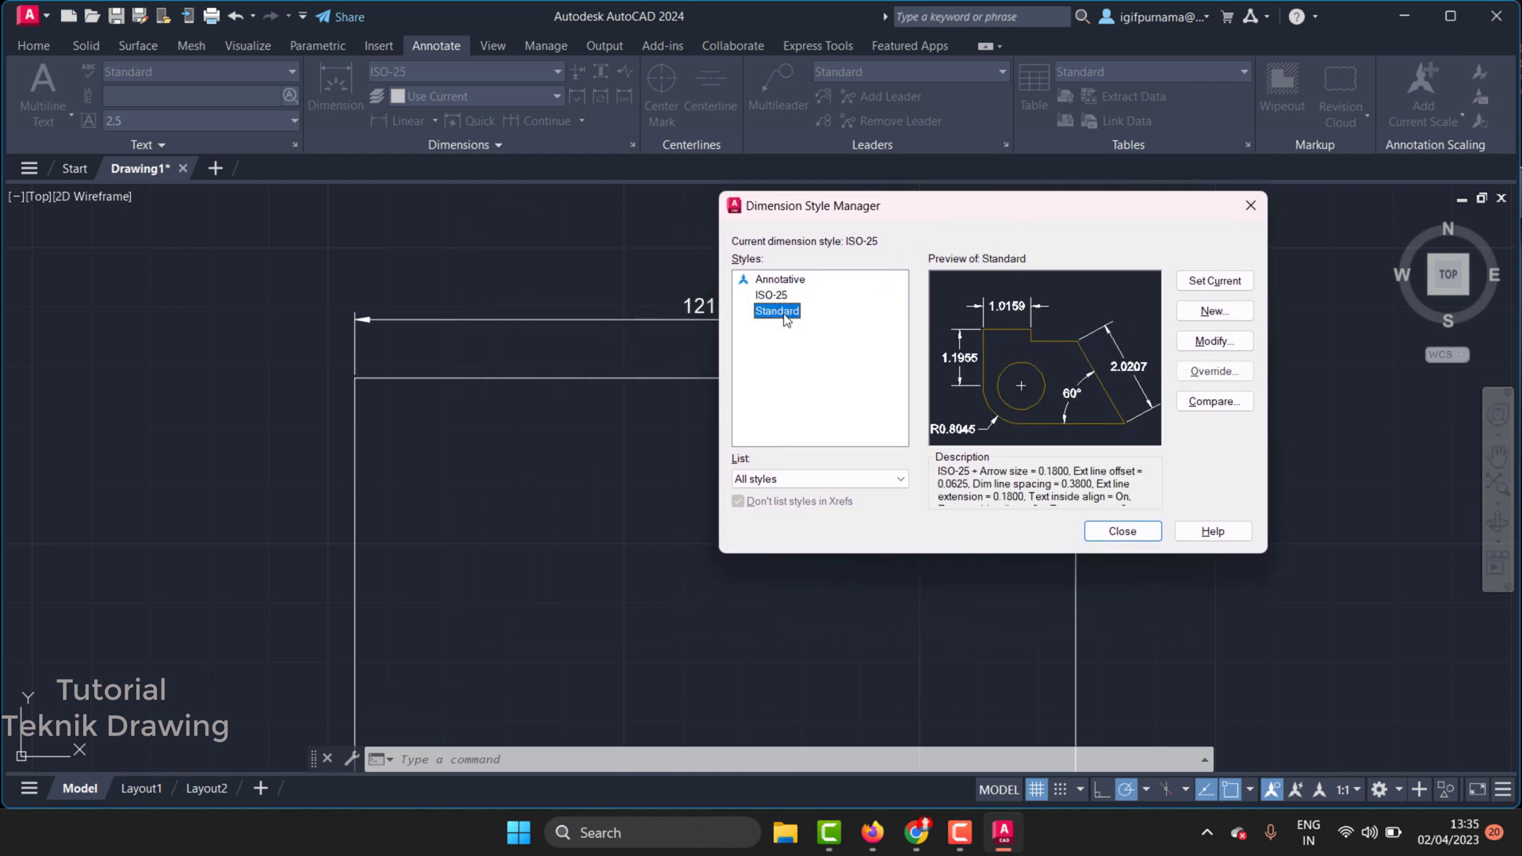
pyautogui.click(781, 300)
pyautogui.click(807, 475)
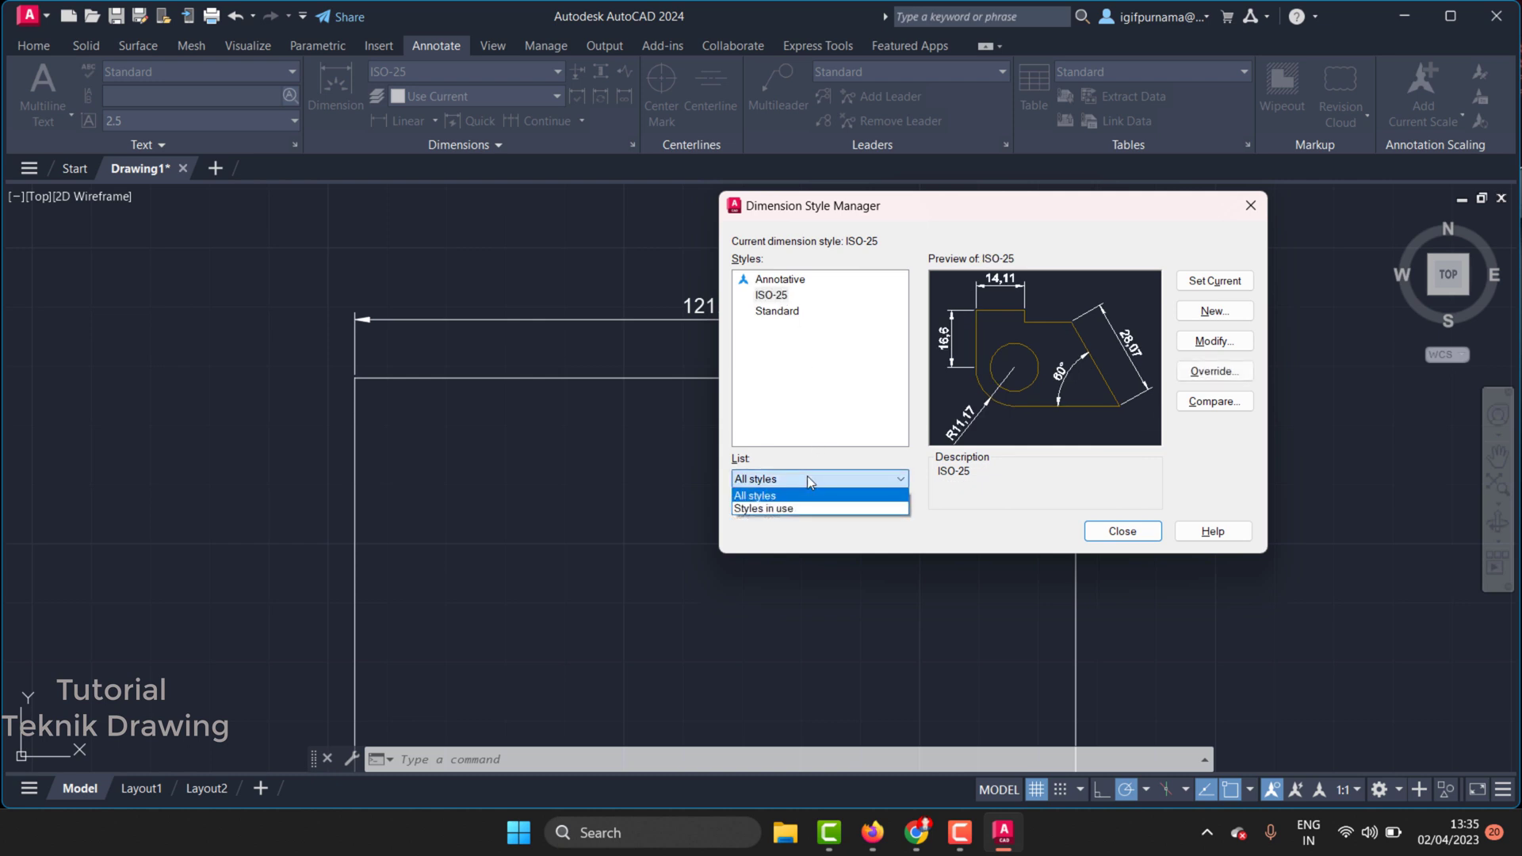
pyautogui.click(781, 299)
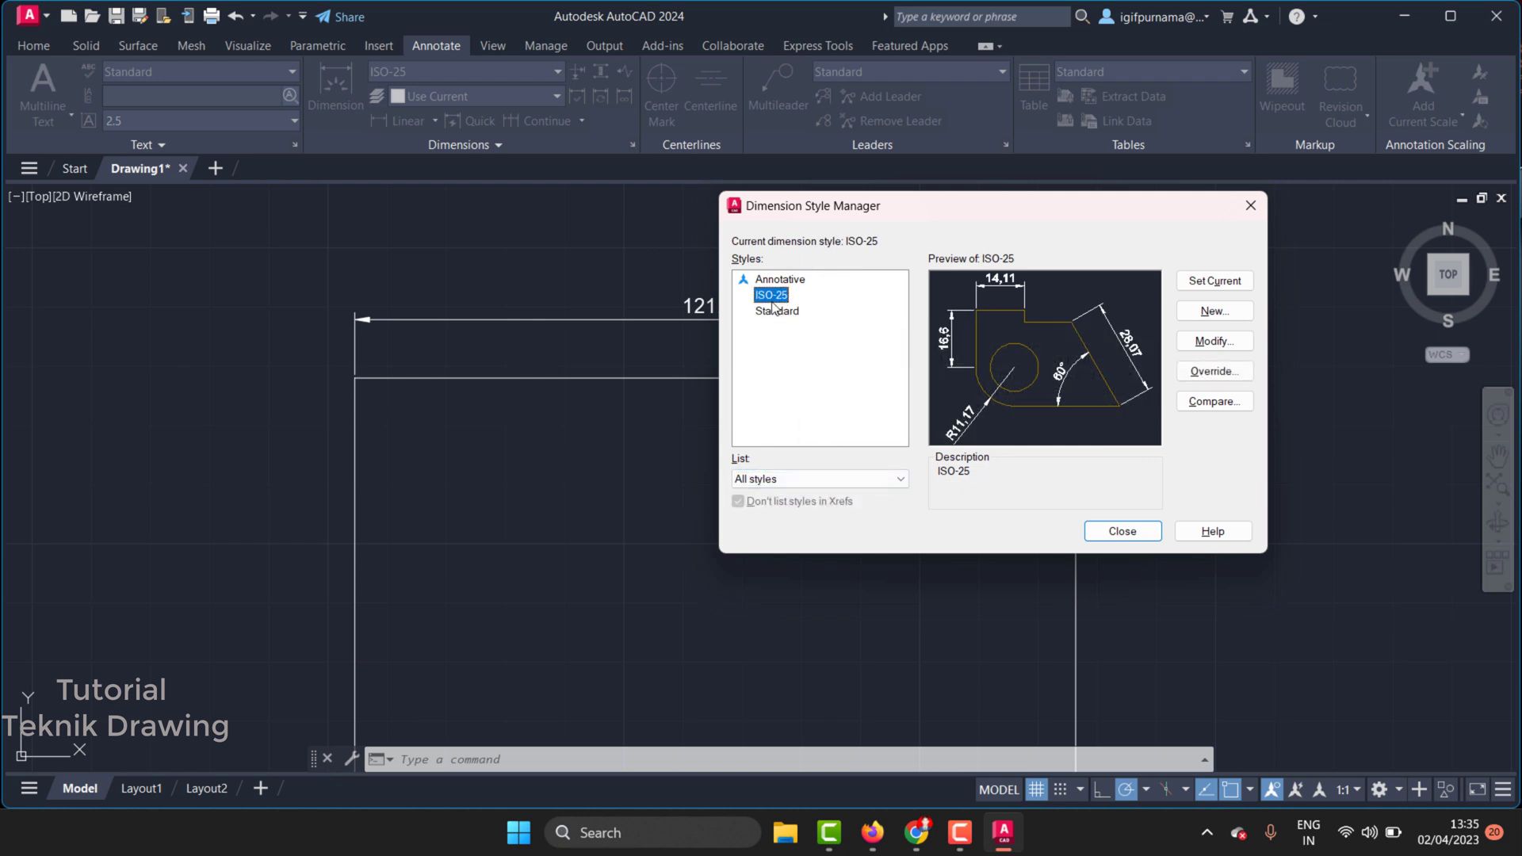
# Review a new dimension style based on ISO-25 for All dimensions, then cancel without creating it
pyautogui.click(1215, 337)
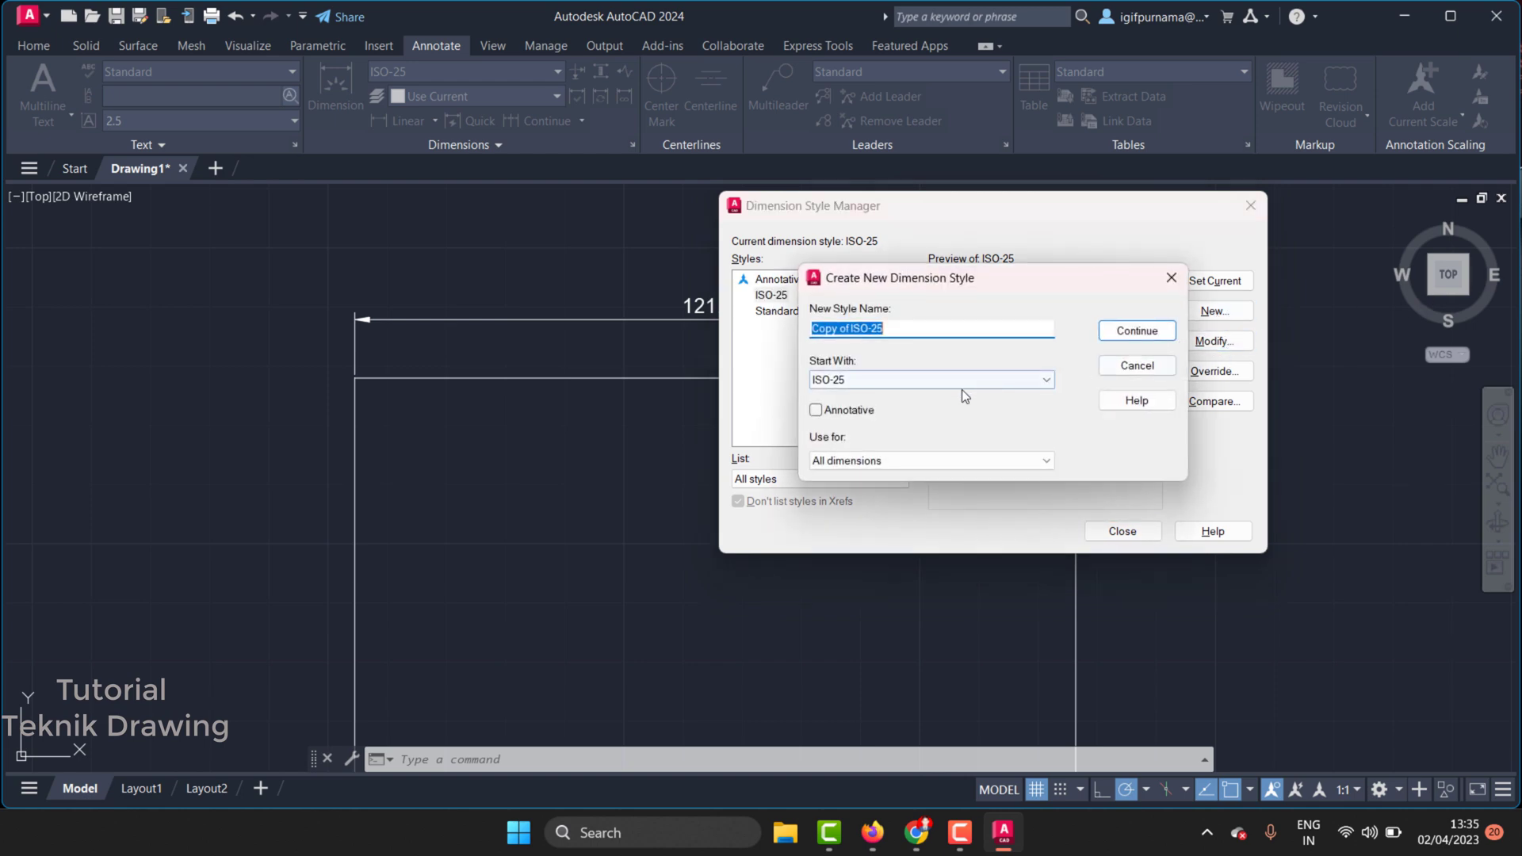
pyautogui.click(940, 380)
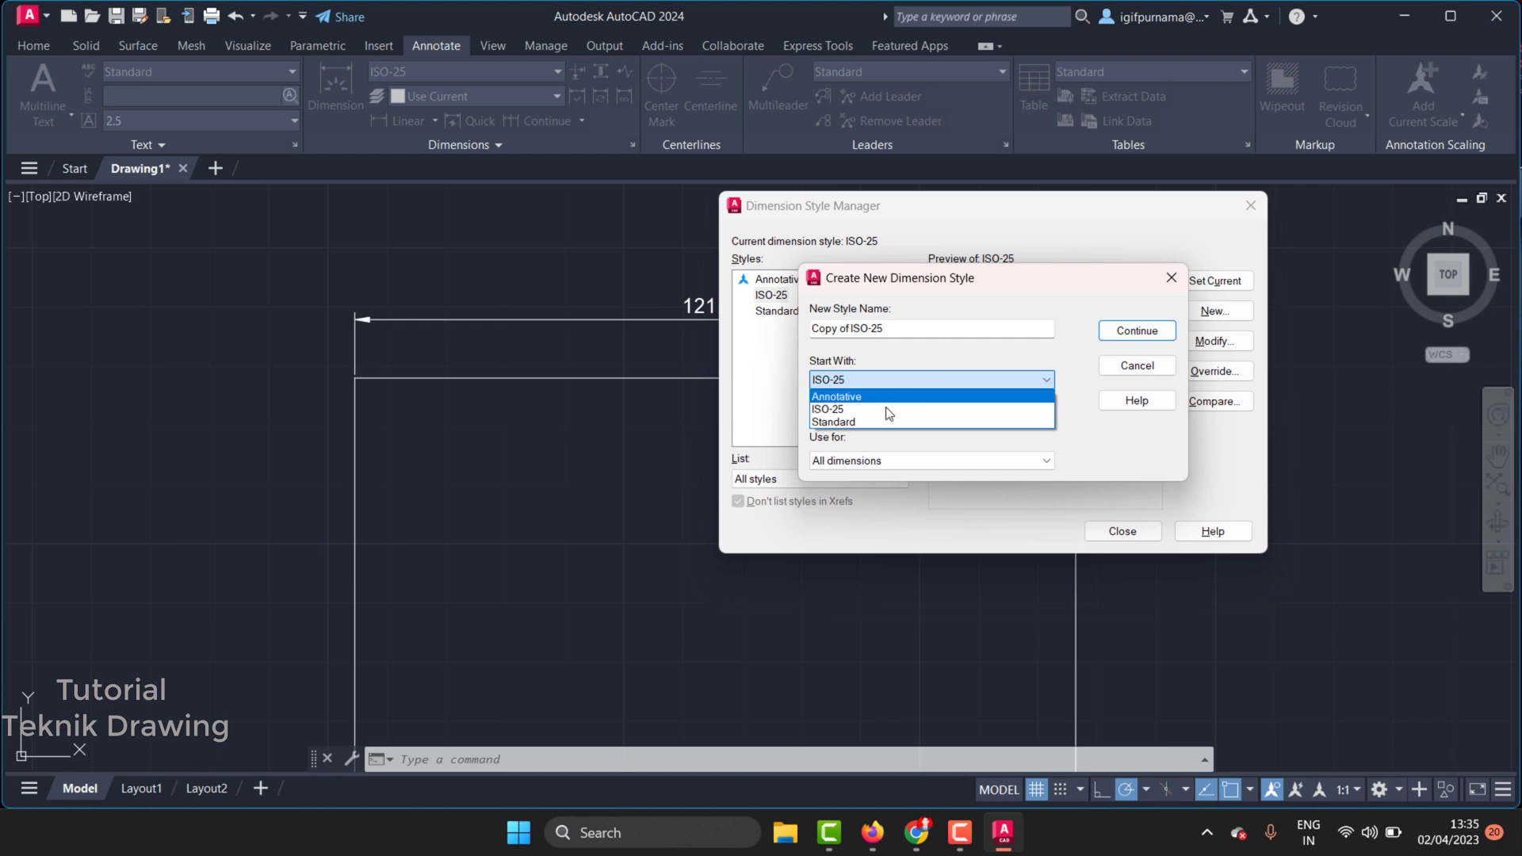
pyautogui.click(982, 296)
pyautogui.click(882, 460)
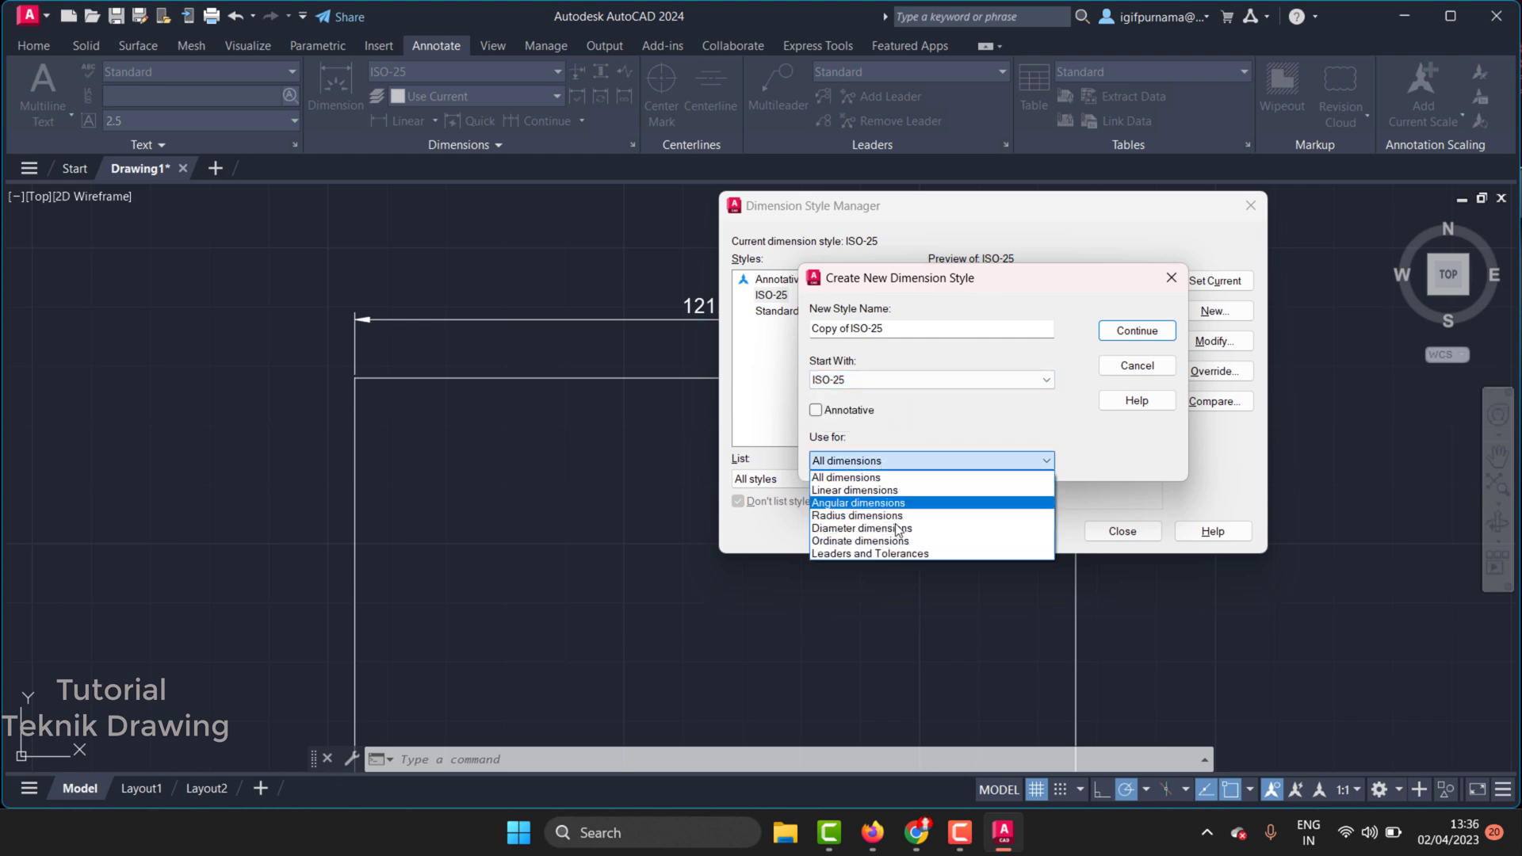
pyautogui.click(889, 458)
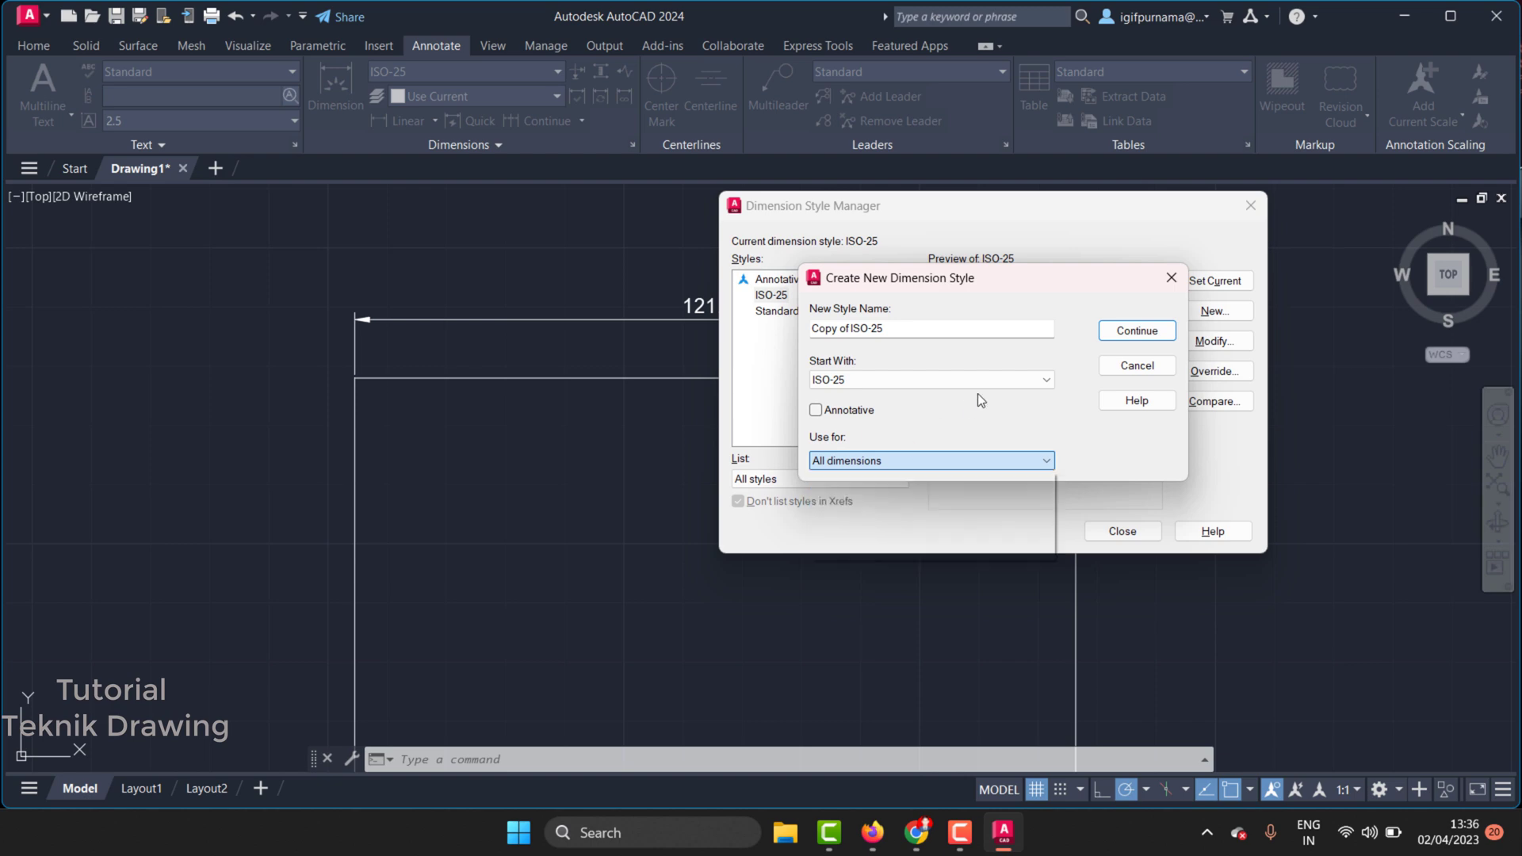
pyautogui.click(888, 463)
pyautogui.click(910, 477)
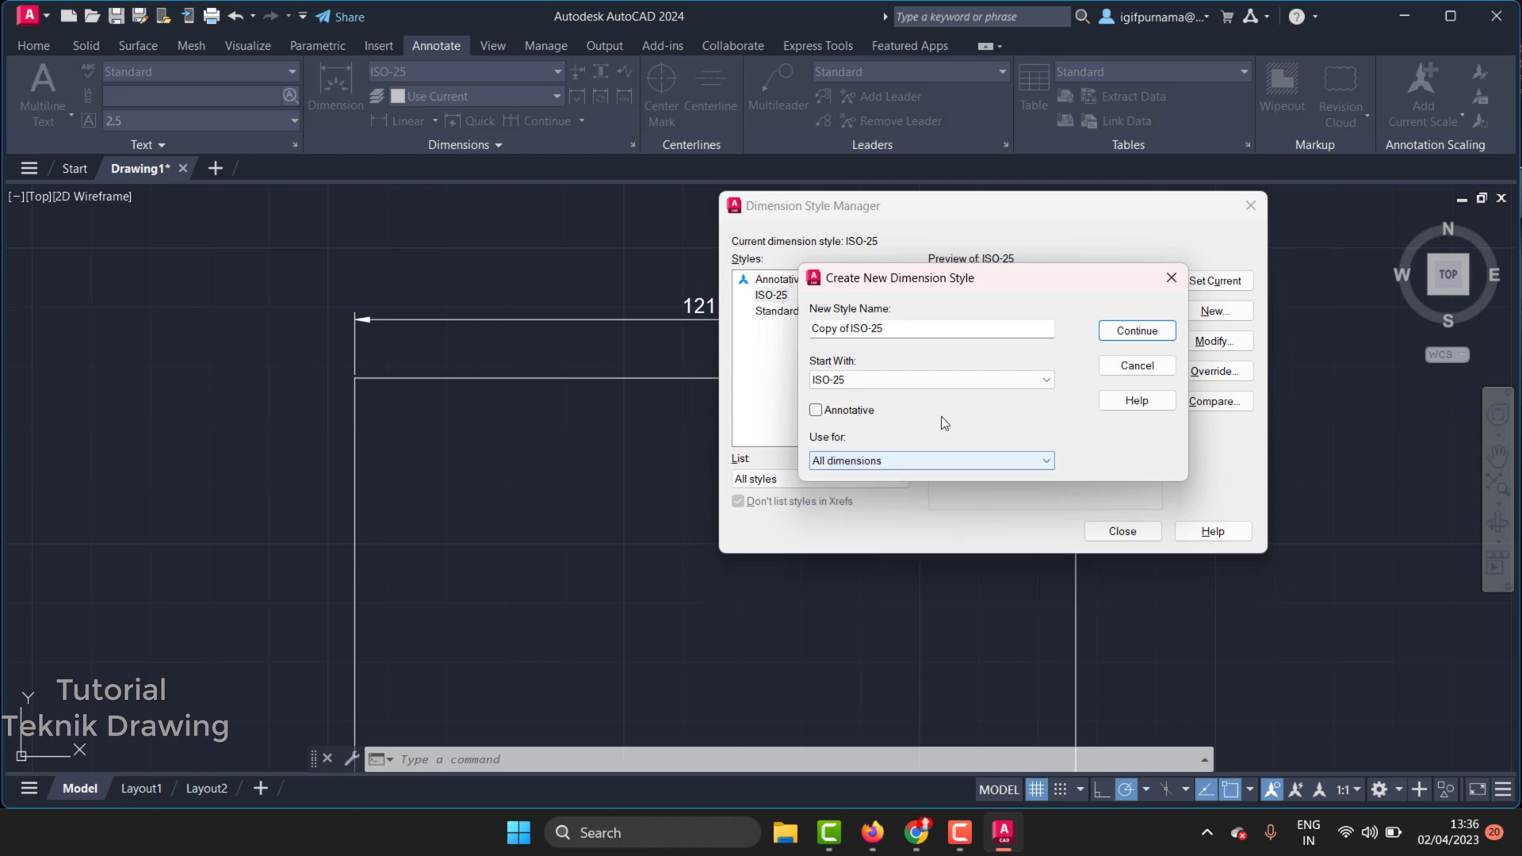
pyautogui.click(922, 379)
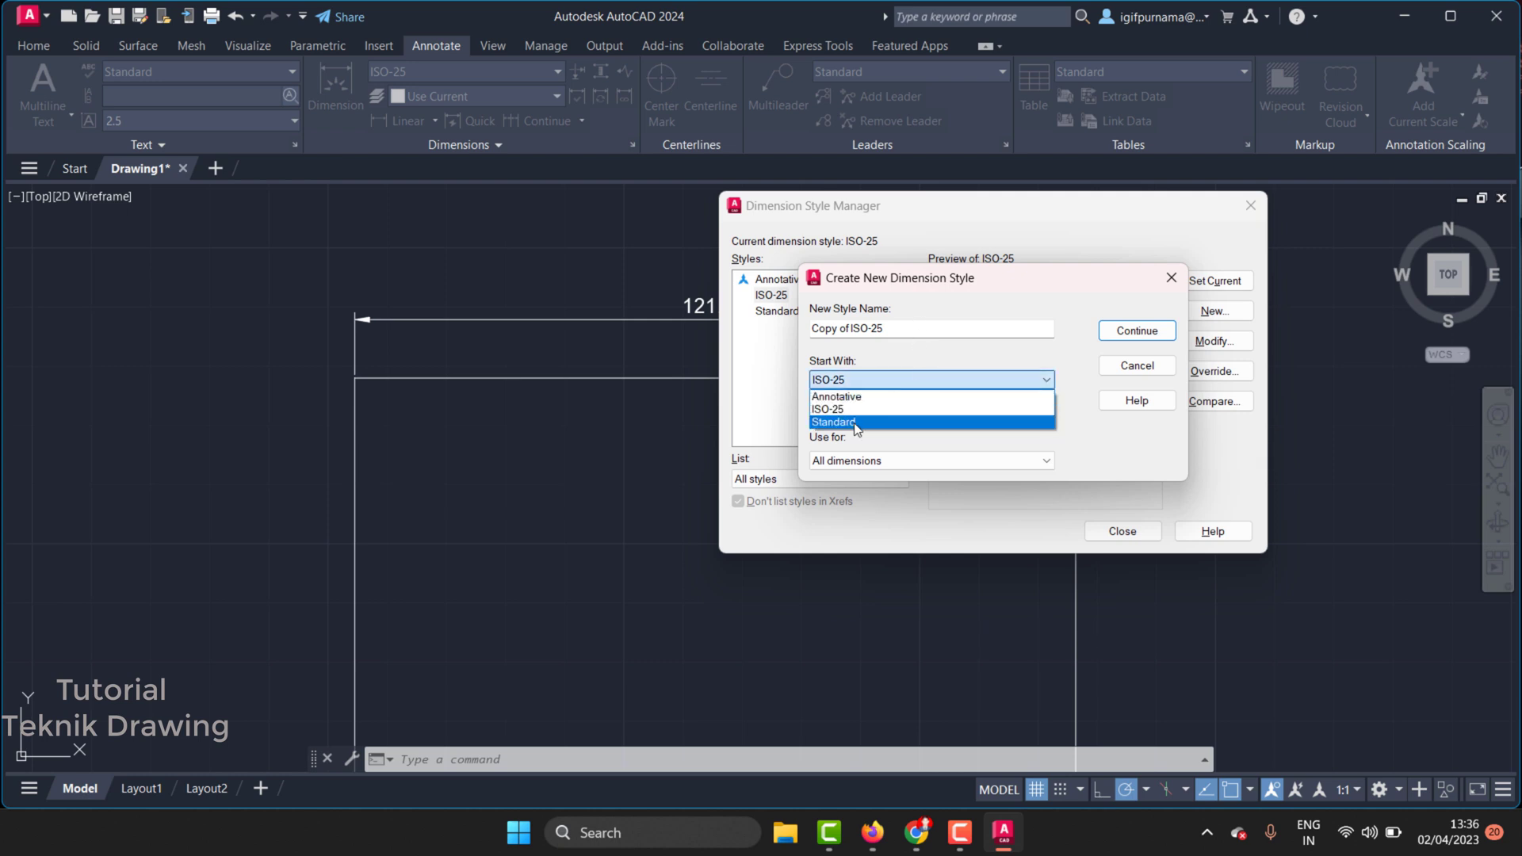
pyautogui.click(904, 434)
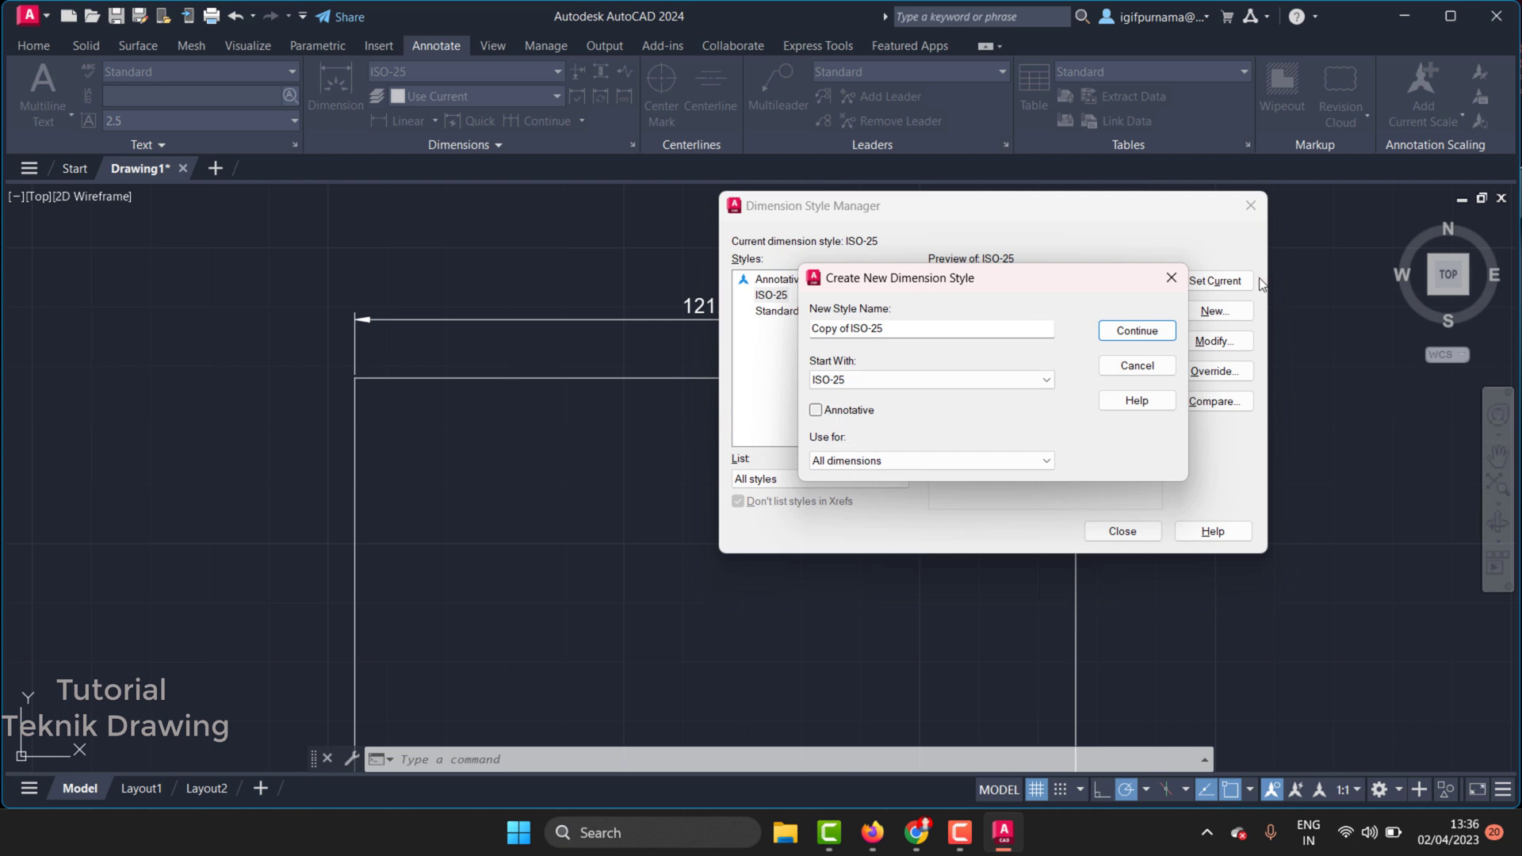
pyautogui.click(1171, 277)
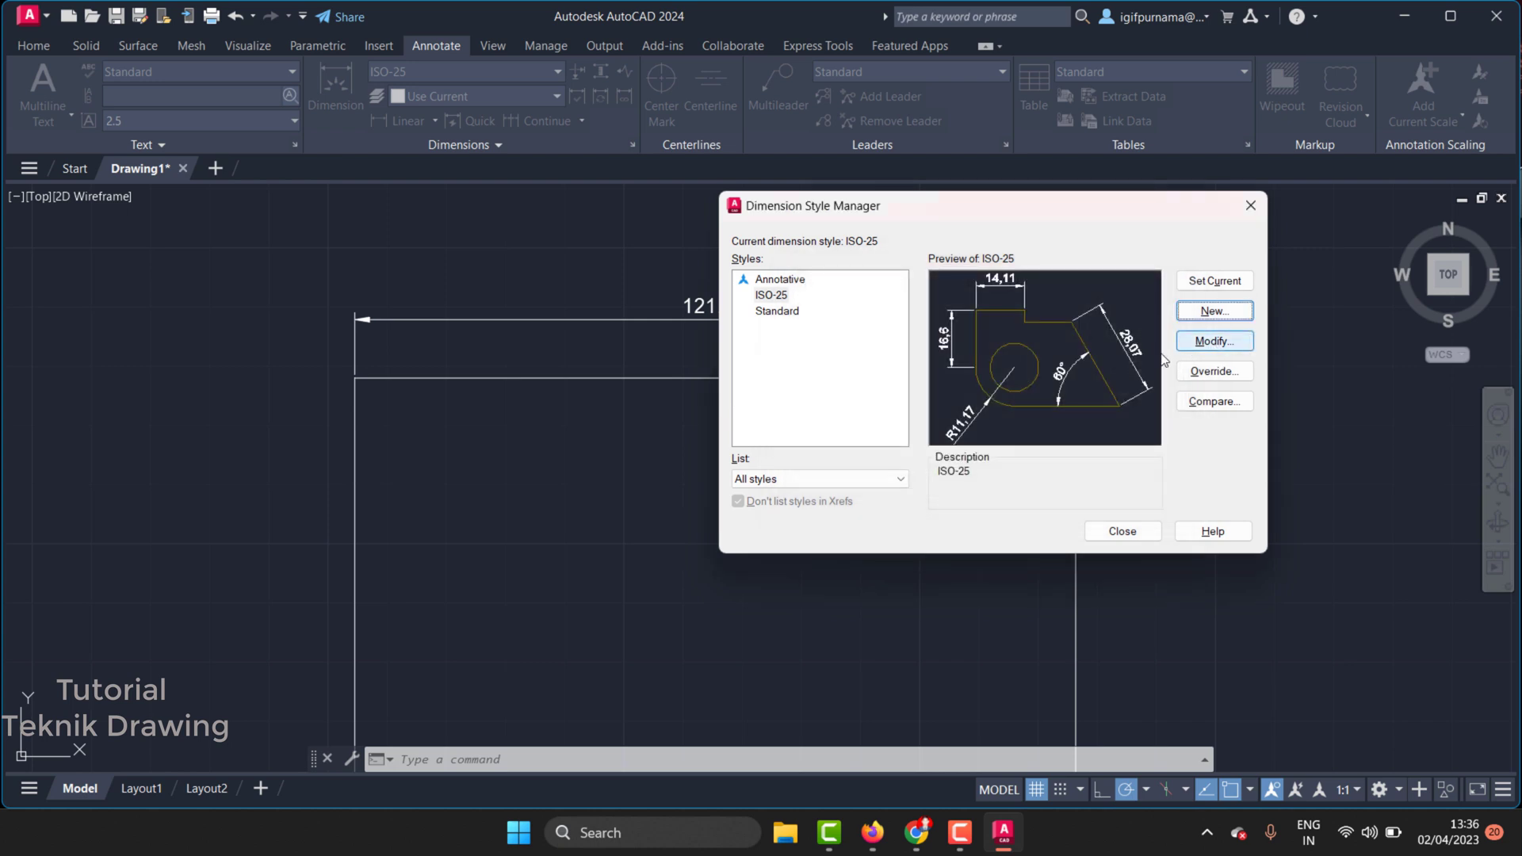
# Modify ISO-25, keeping arrow size 2.5 and text aligned with the dimension line
pyautogui.click(1198, 349)
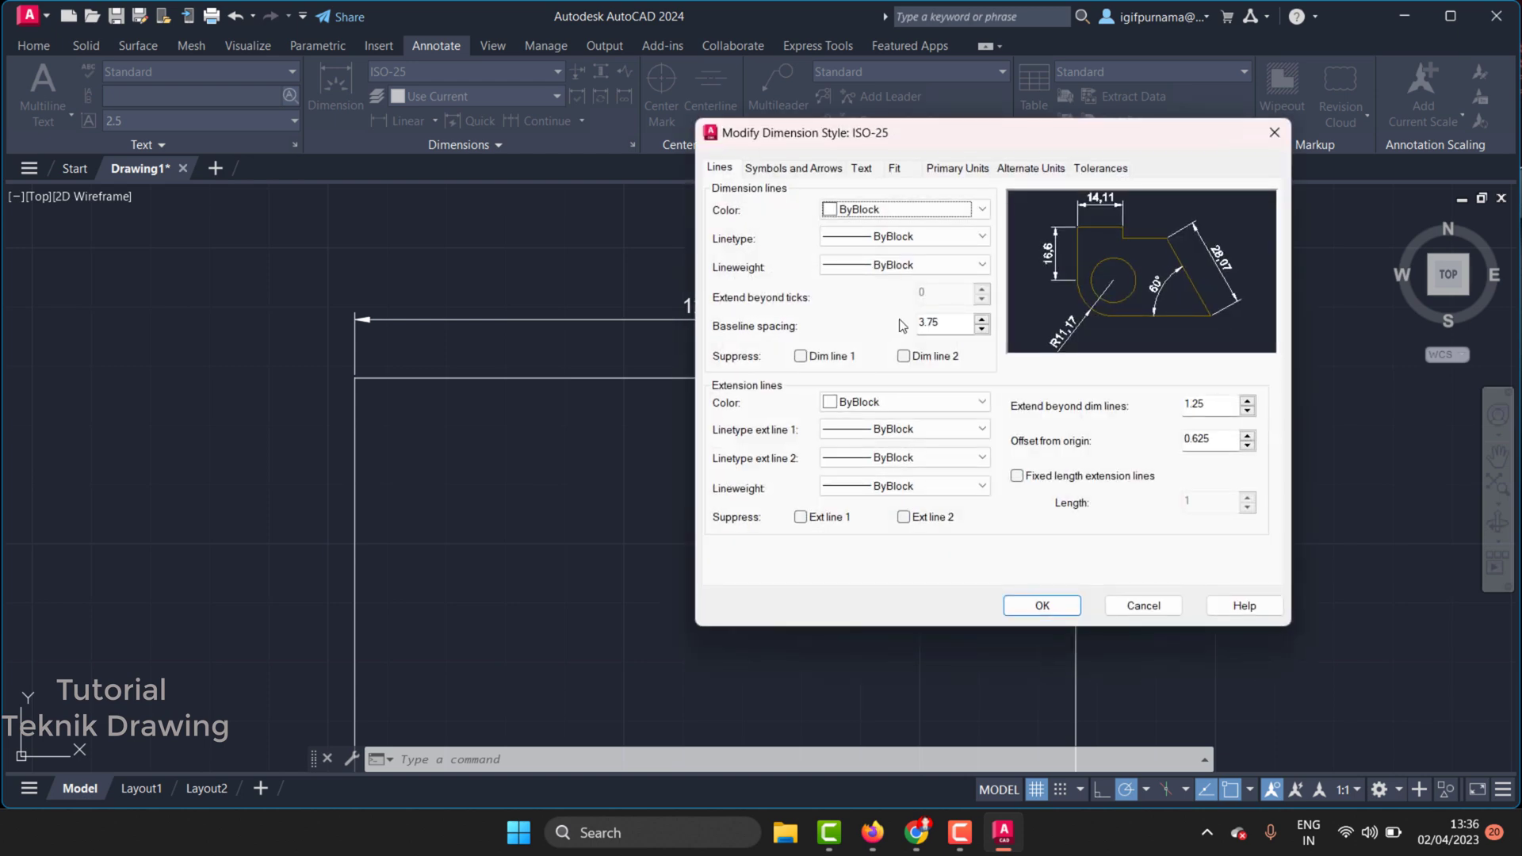
pyautogui.click(778, 169)
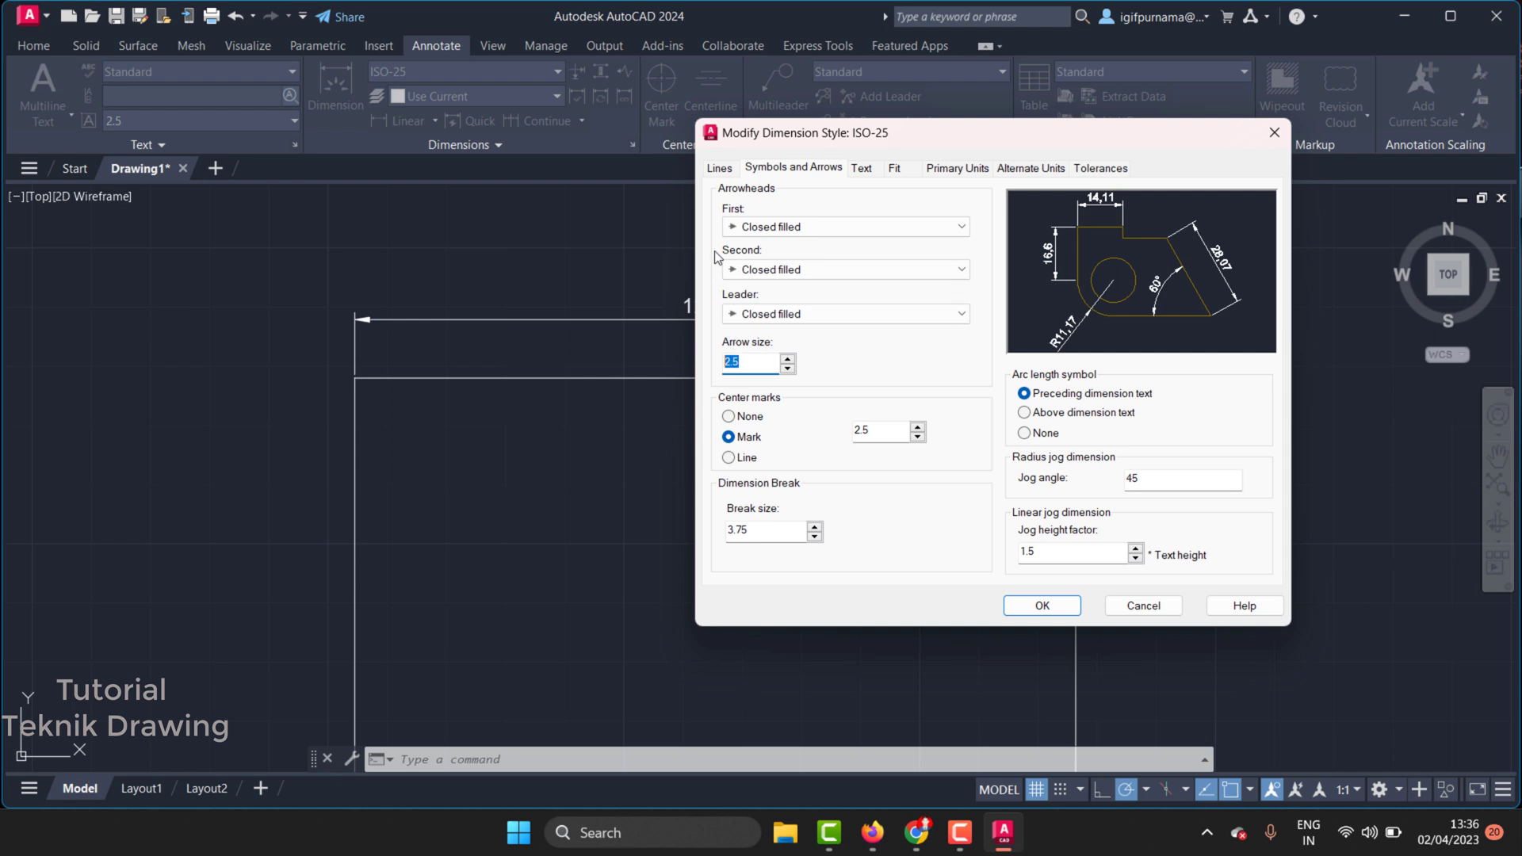
pyautogui.click(819, 173)
pyautogui.click(863, 169)
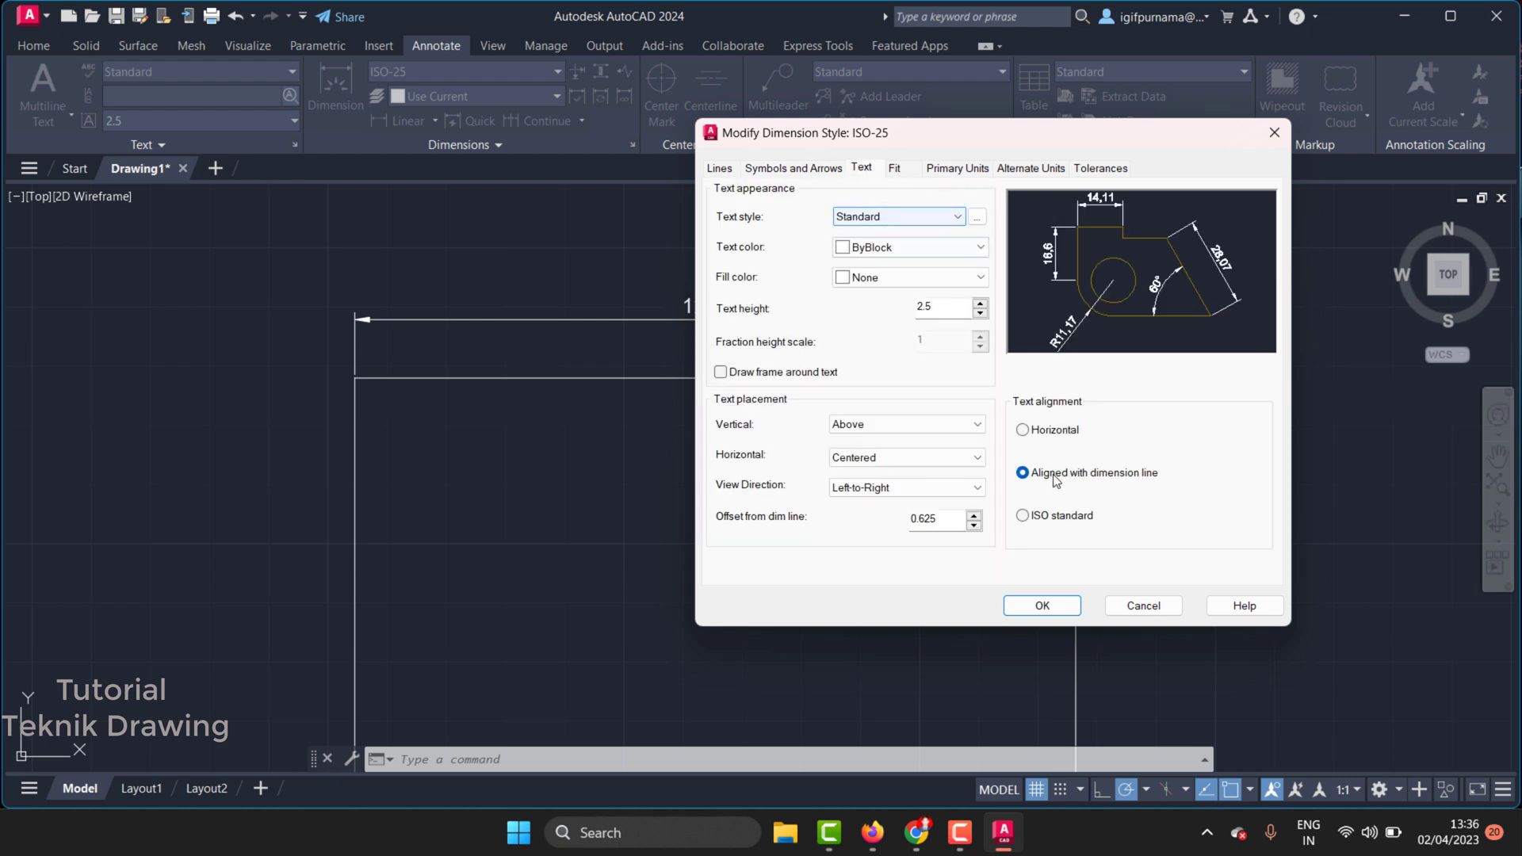
pyautogui.click(1022, 430)
pyautogui.click(1023, 472)
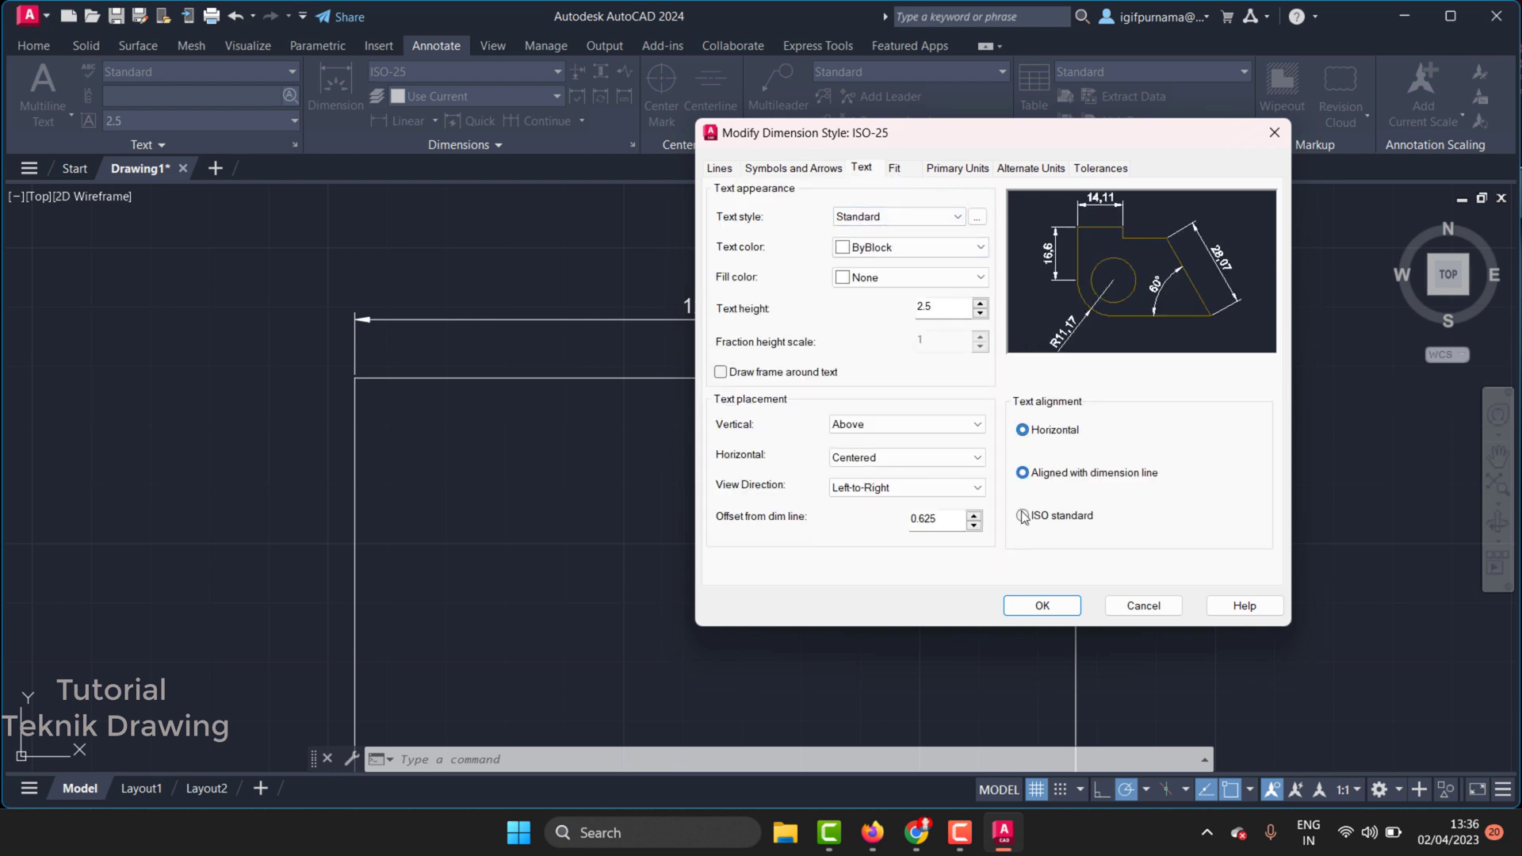
pyautogui.click(1023, 472)
pyautogui.click(1022, 515)
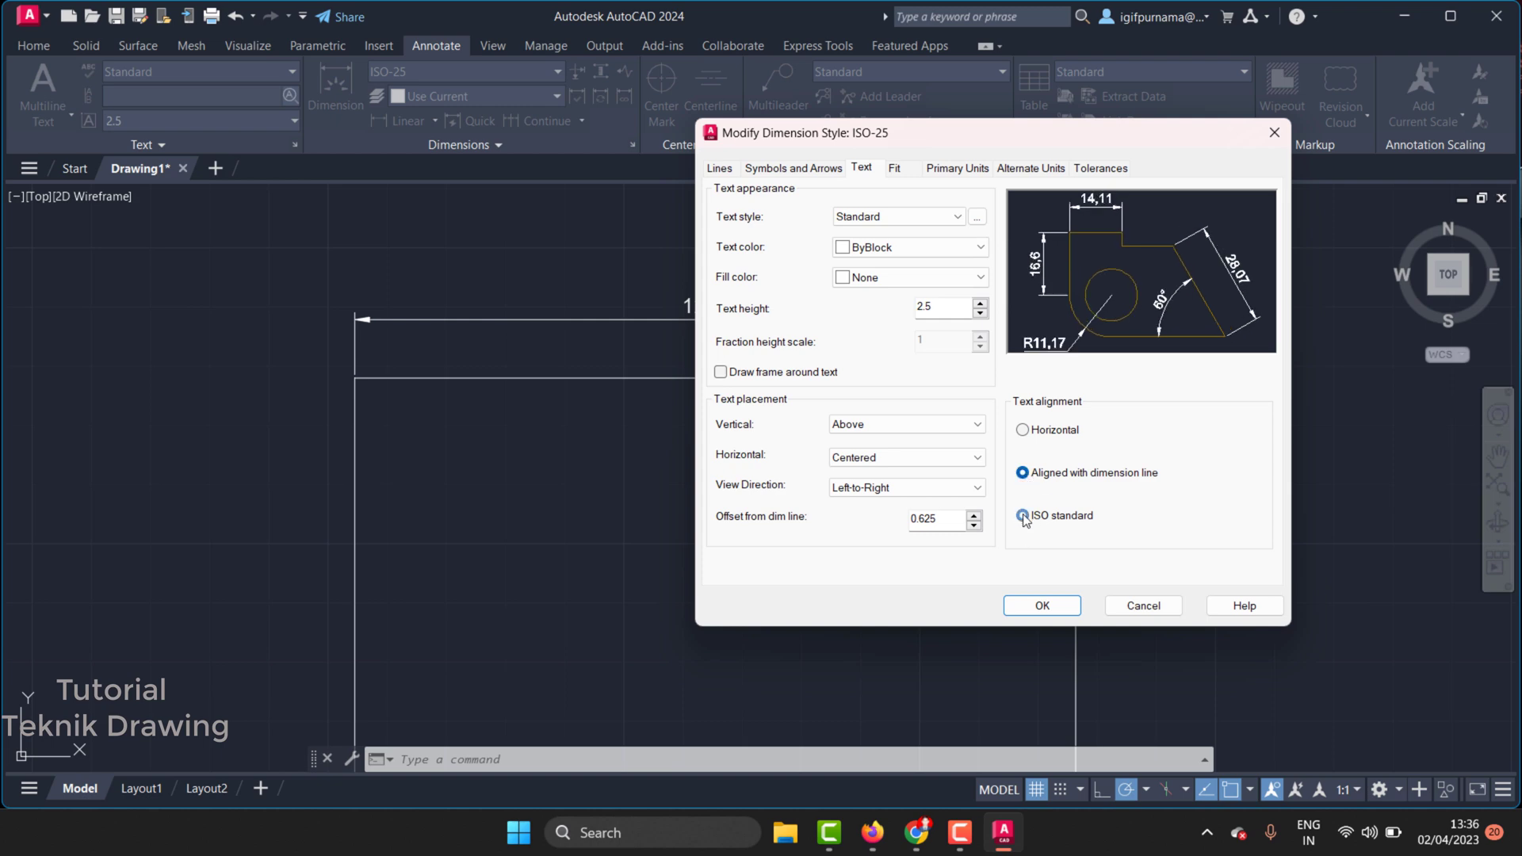
pyautogui.click(1023, 472)
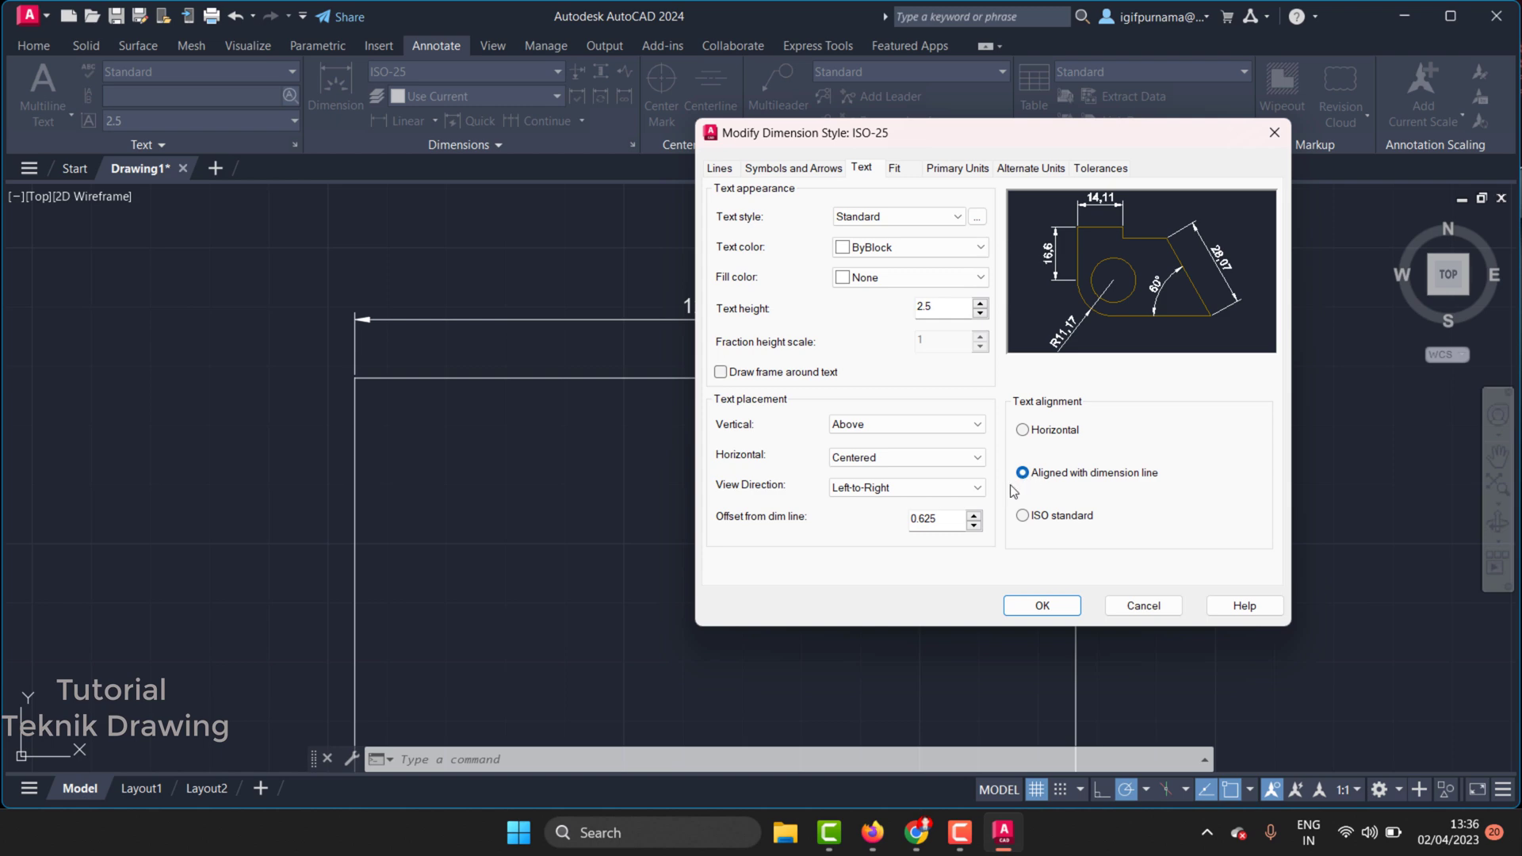
# Keep vertical text placement Above and set Fit to move Text outside first
pyautogui.click(902, 427)
pyautogui.click(901, 431)
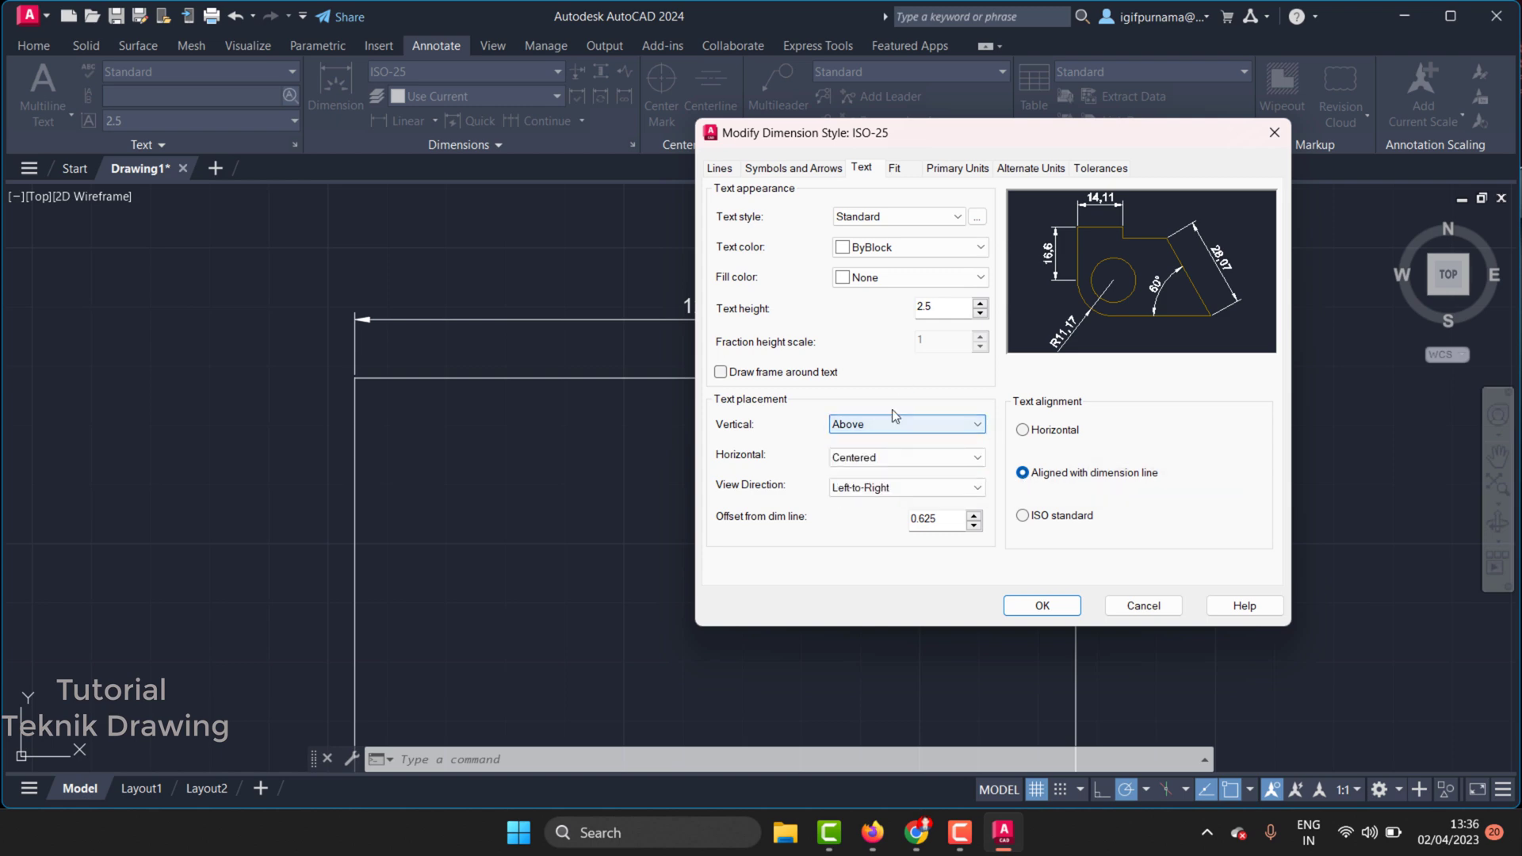
pyautogui.click(872, 466)
pyautogui.click(873, 424)
pyautogui.click(872, 453)
pyautogui.click(899, 168)
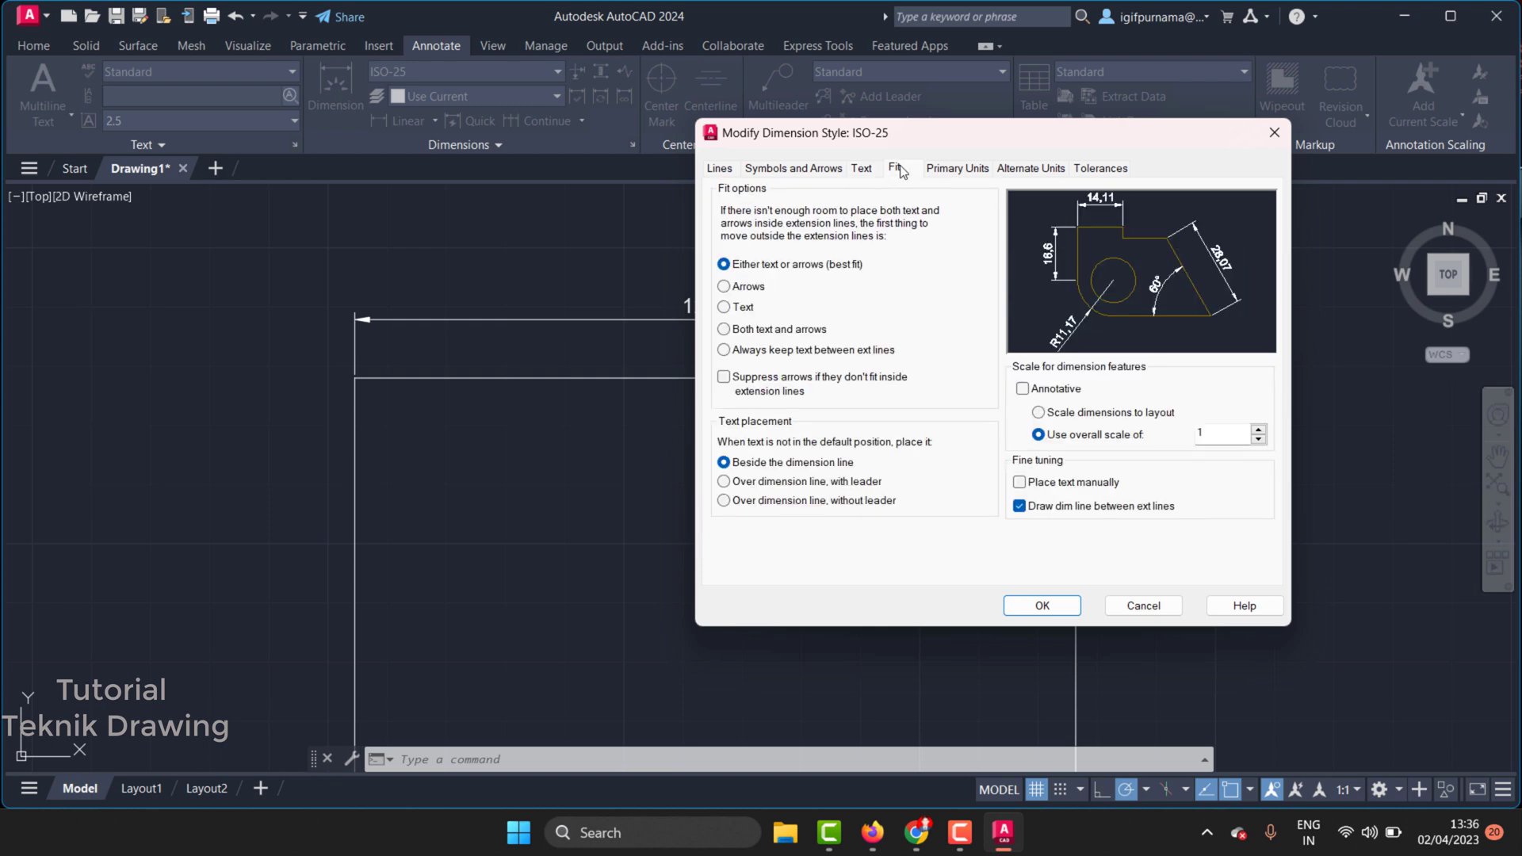
pyautogui.click(725, 315)
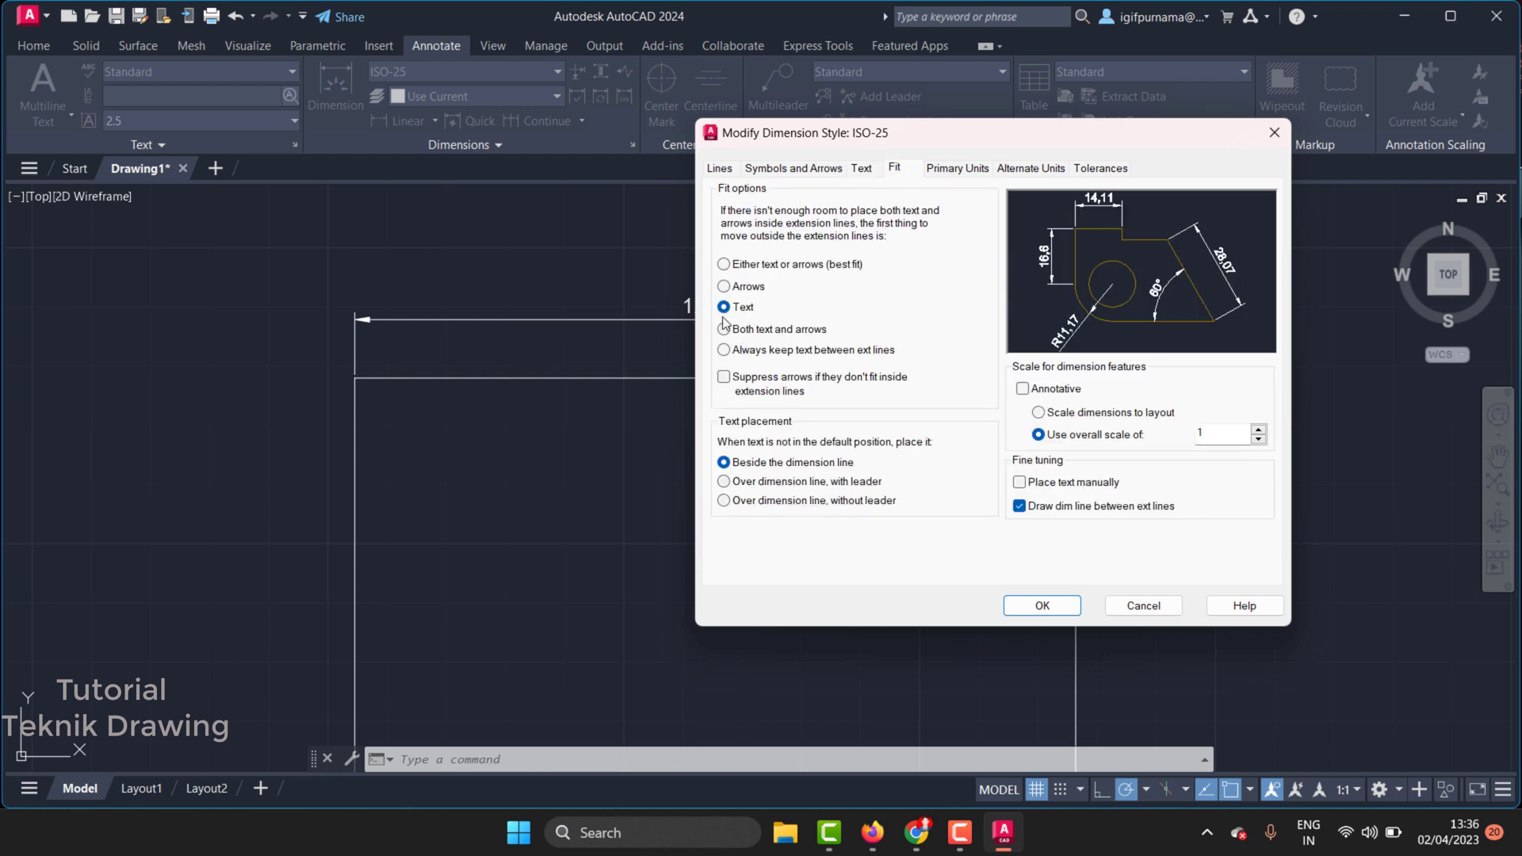
pyautogui.click(945, 171)
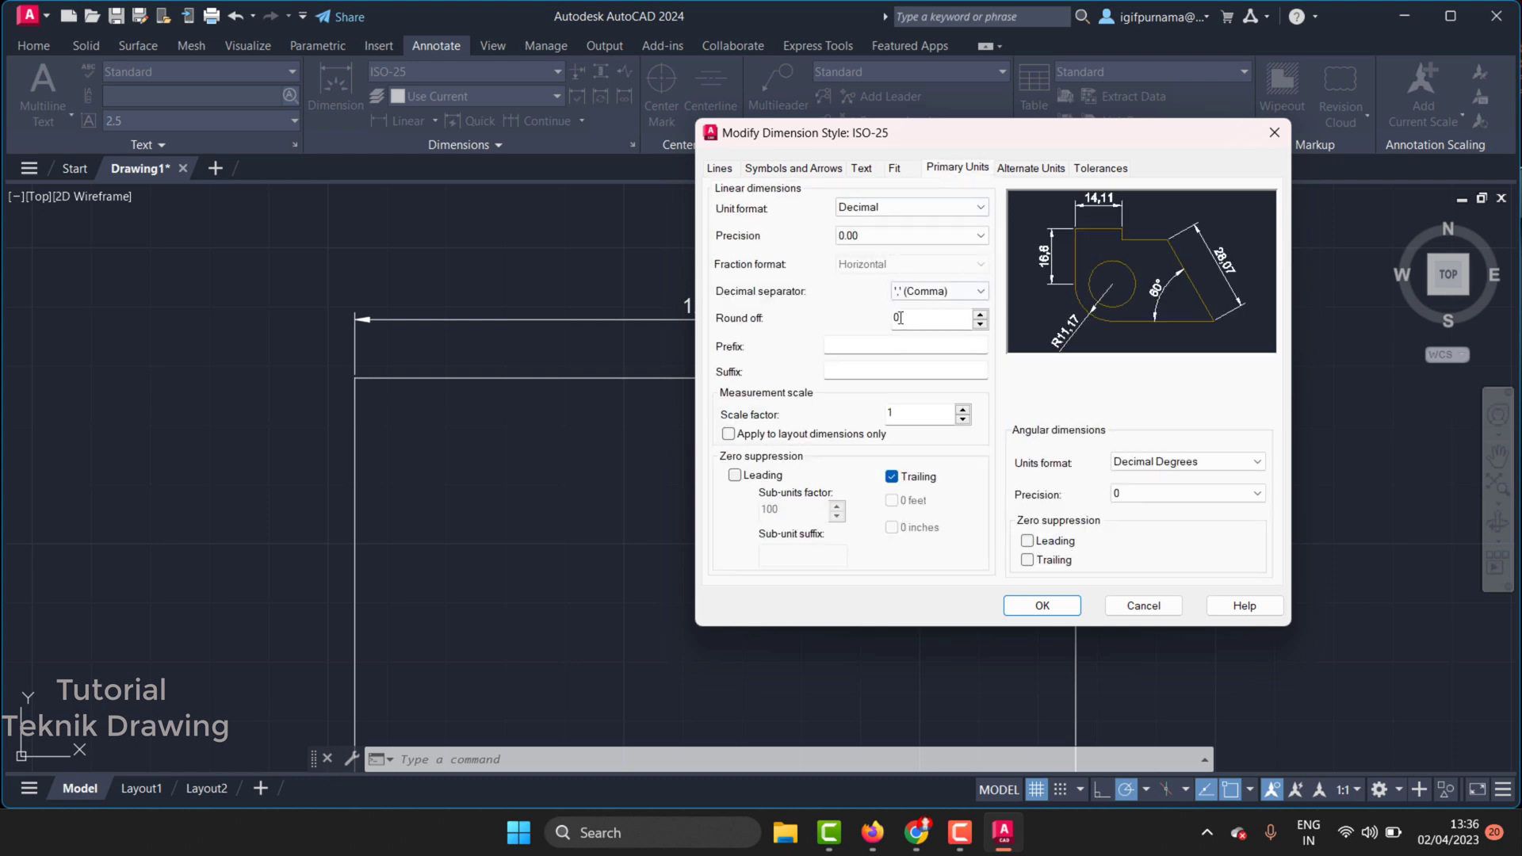
# Set the ISO-25 linear dimension precision to 0
pyautogui.click(869, 238)
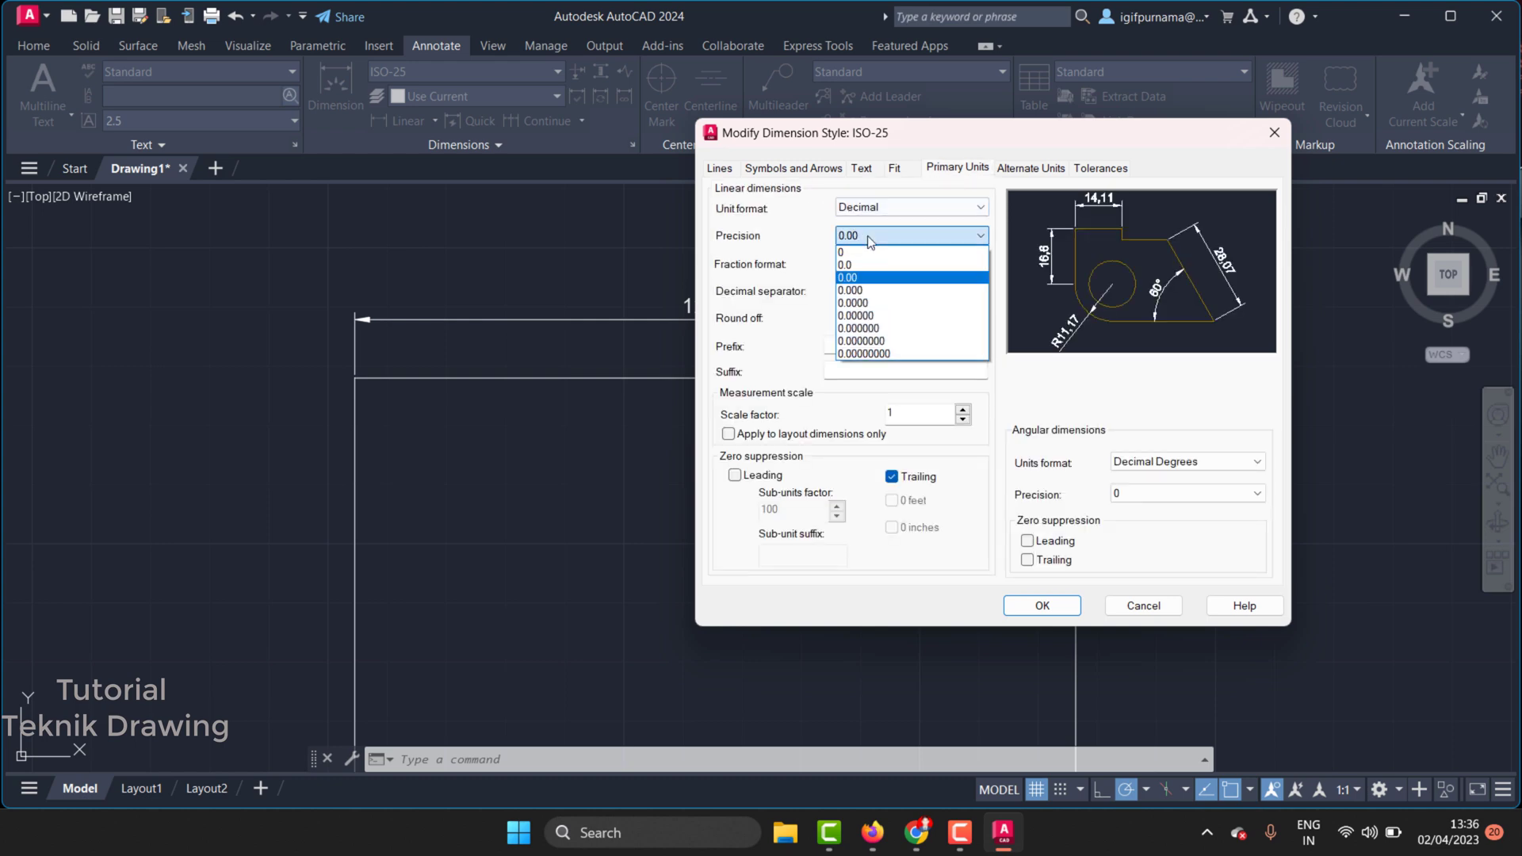
pyautogui.click(899, 145)
pyautogui.moveTo(928, 132); pyautogui.dragTo(1149, 142)
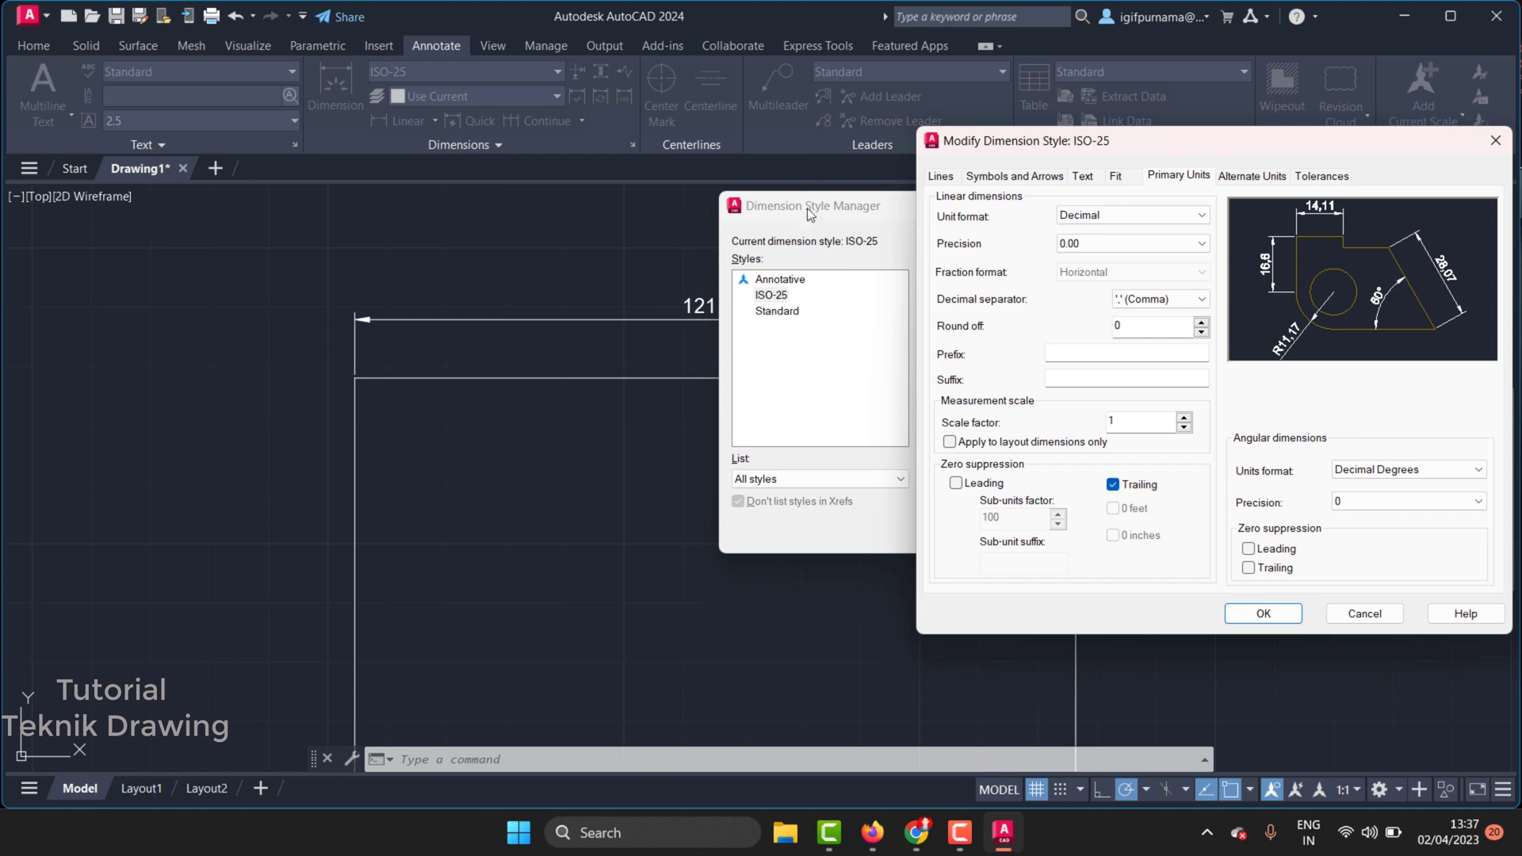
pyautogui.moveTo(1011, 141); pyautogui.dragTo(917, 175)
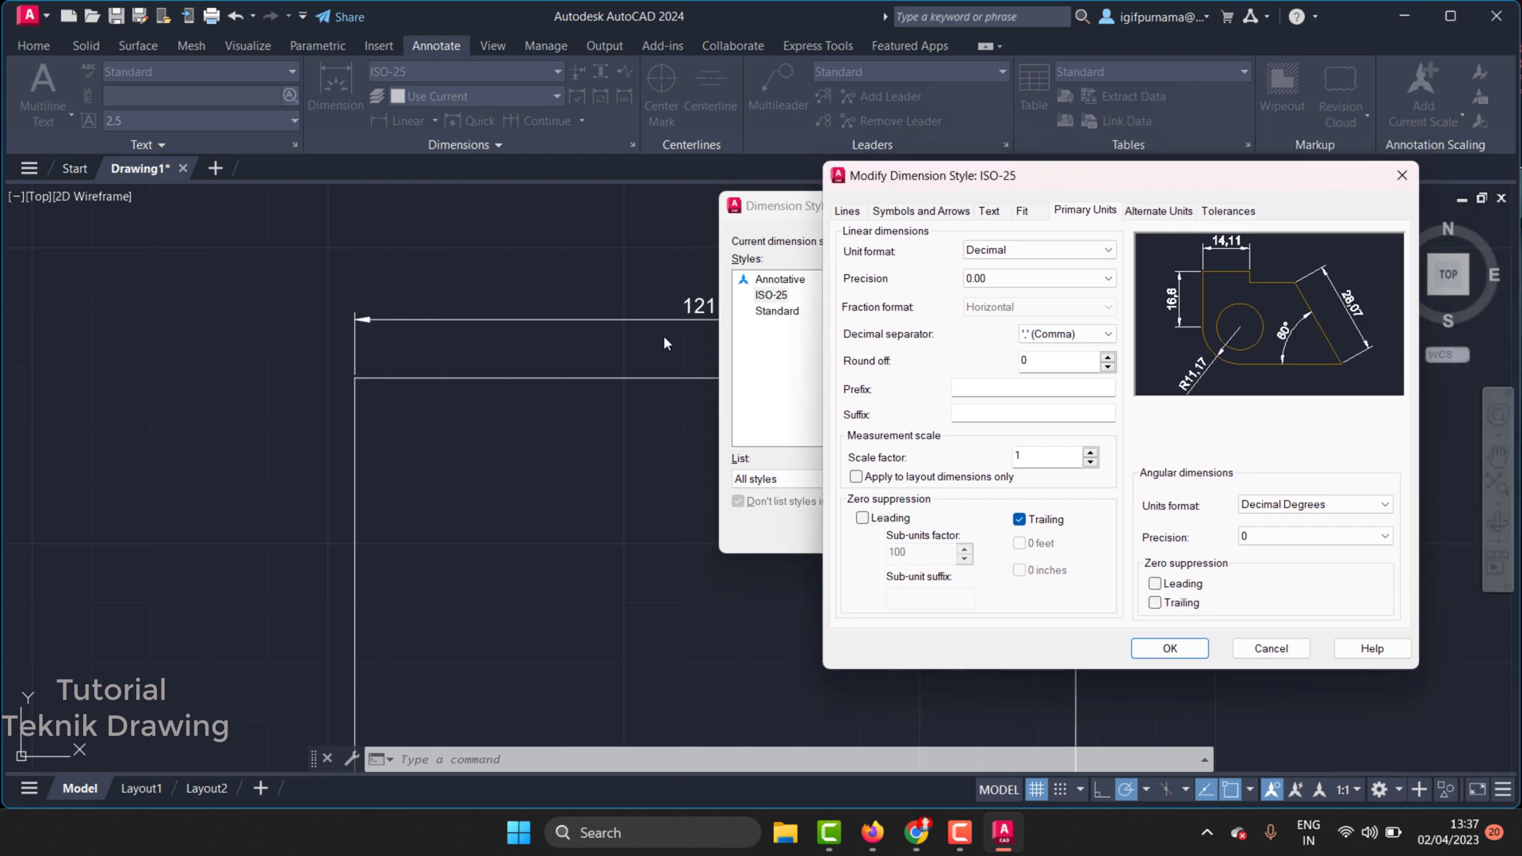
pyautogui.click(1030, 279)
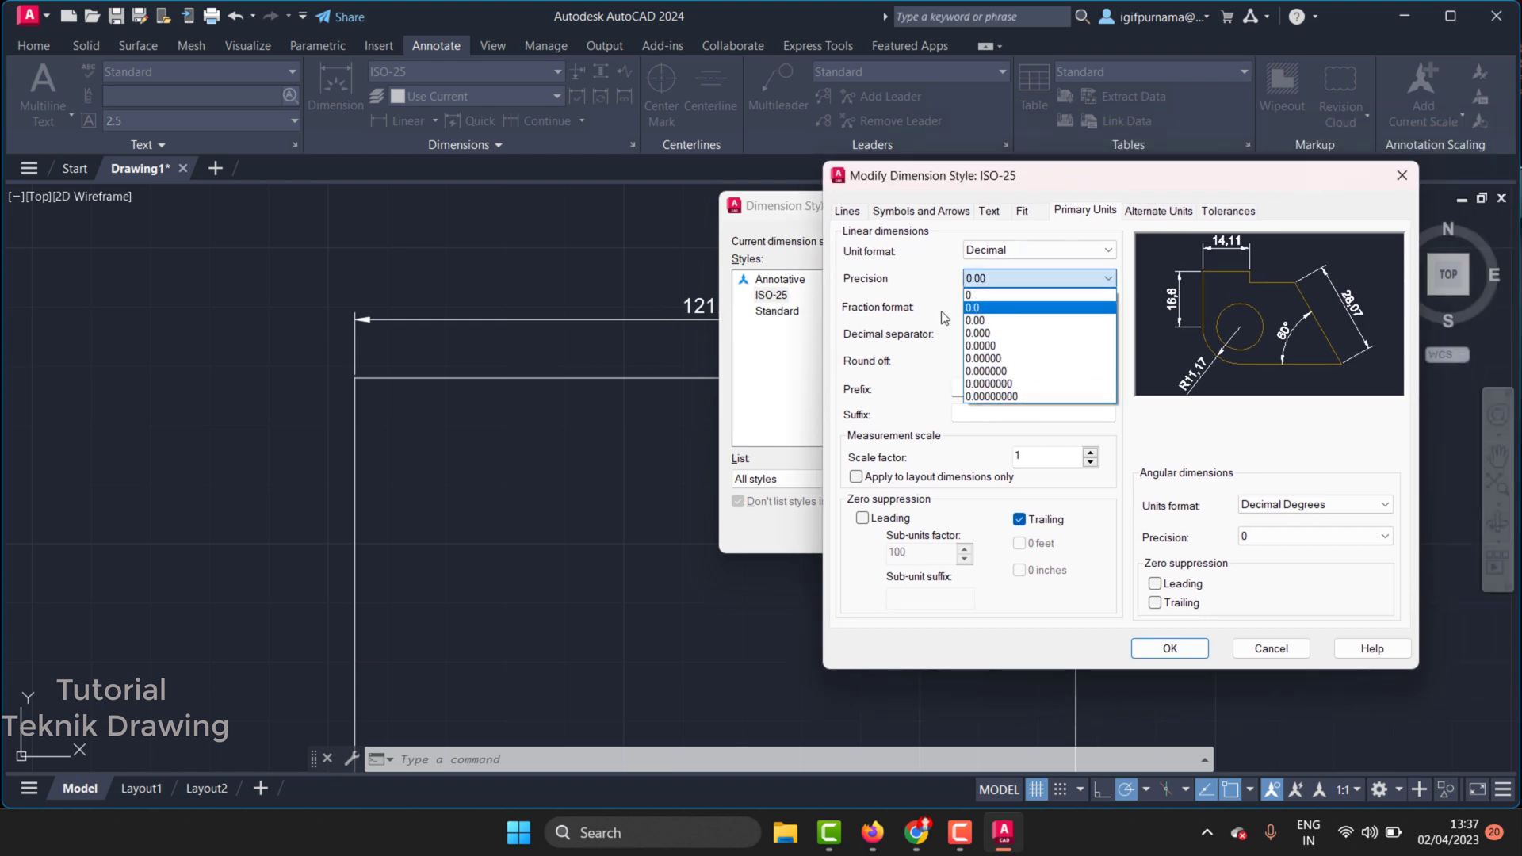
pyautogui.click(974, 293)
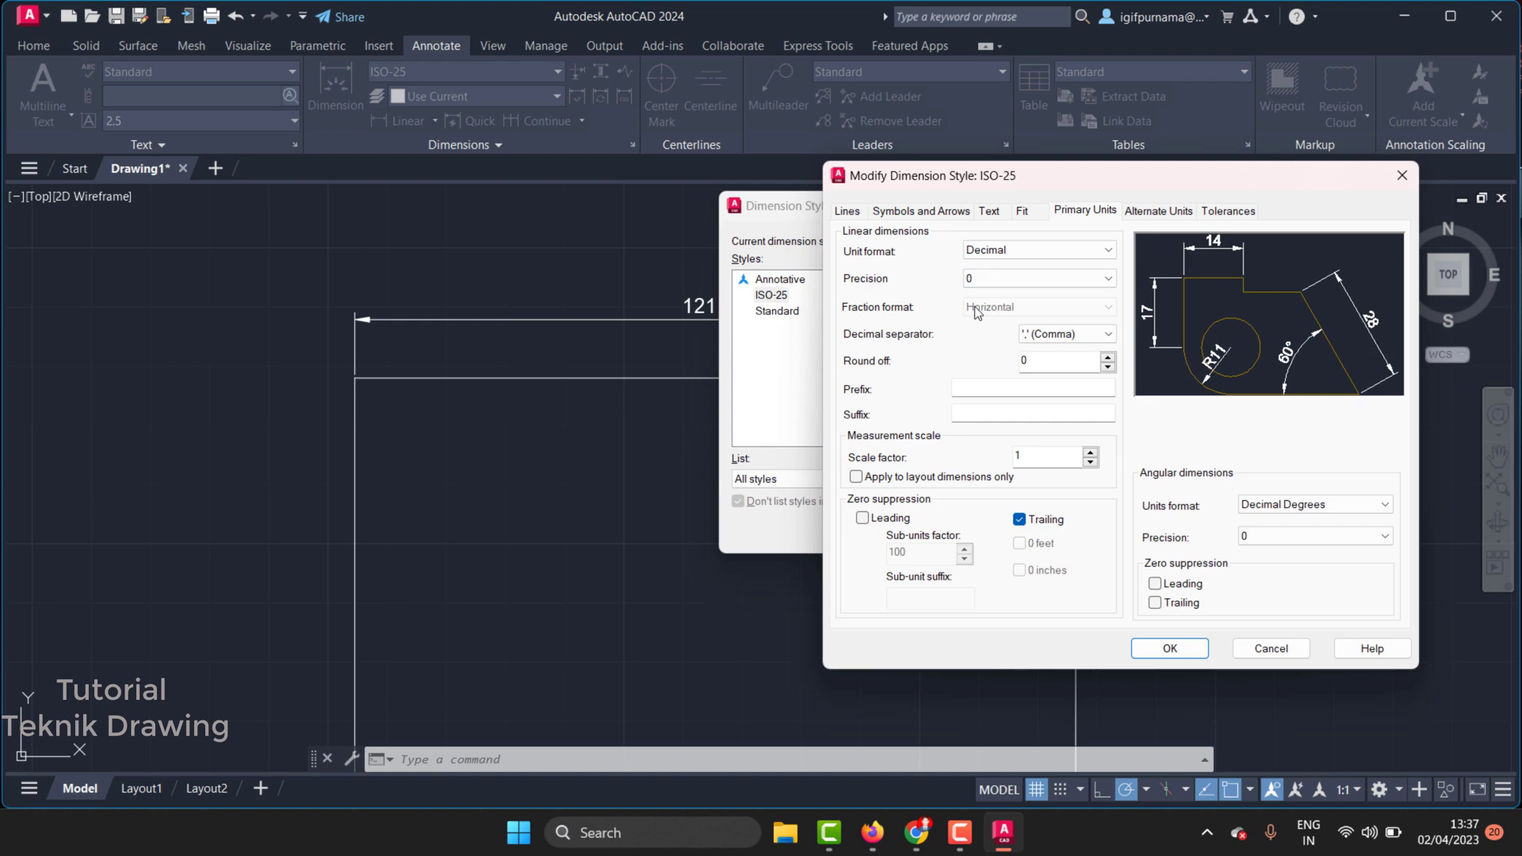
# Review Fit, Alternate Units and Tolerances, apply the ISO-25 changes, and close the manager
pyautogui.click(1022, 212)
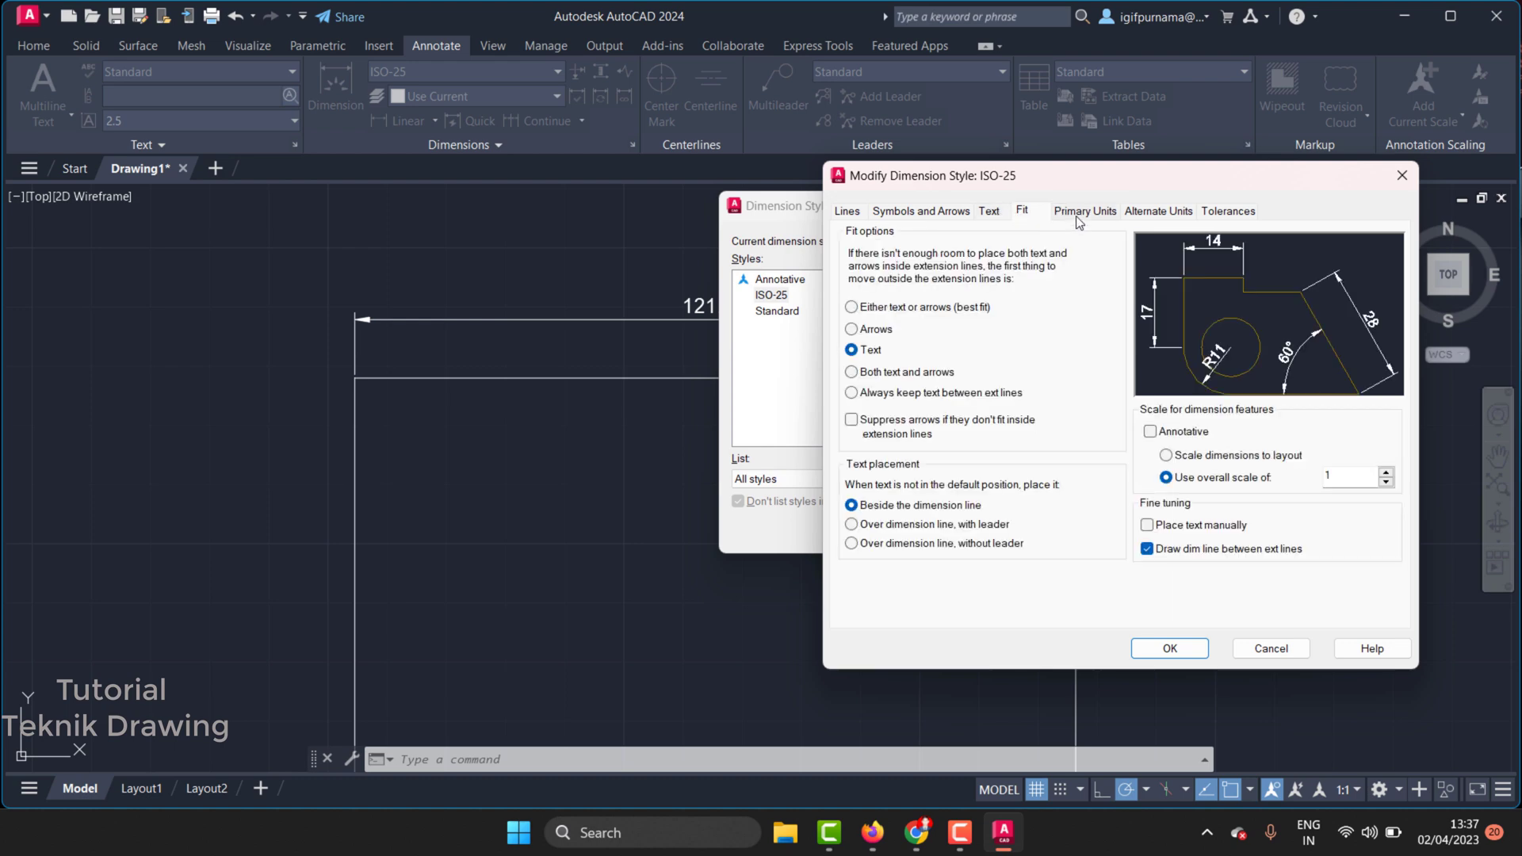
pyautogui.click(1094, 212)
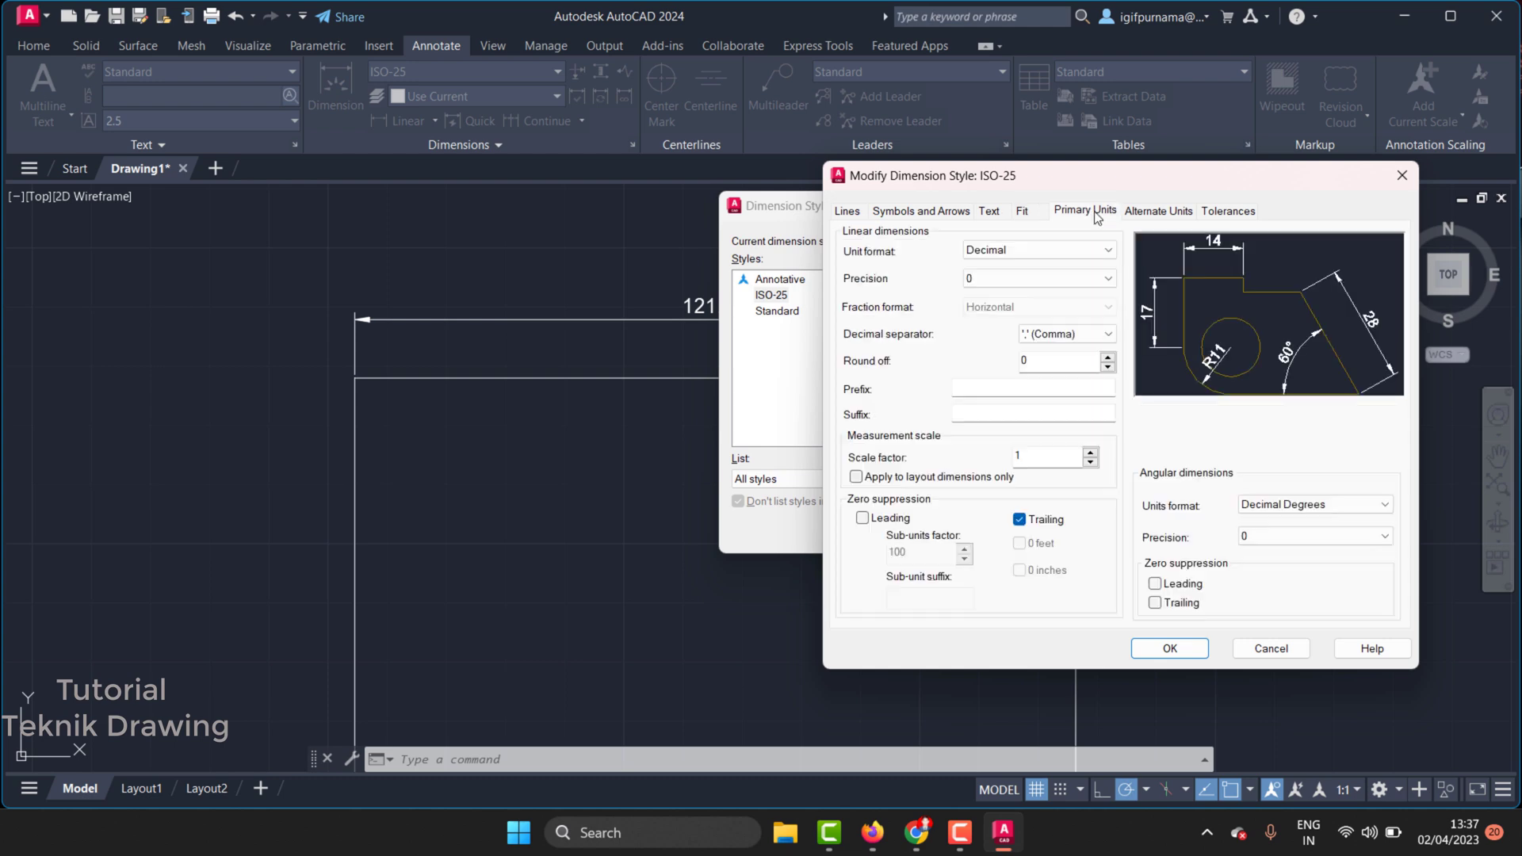
pyautogui.click(1165, 212)
pyautogui.click(1225, 212)
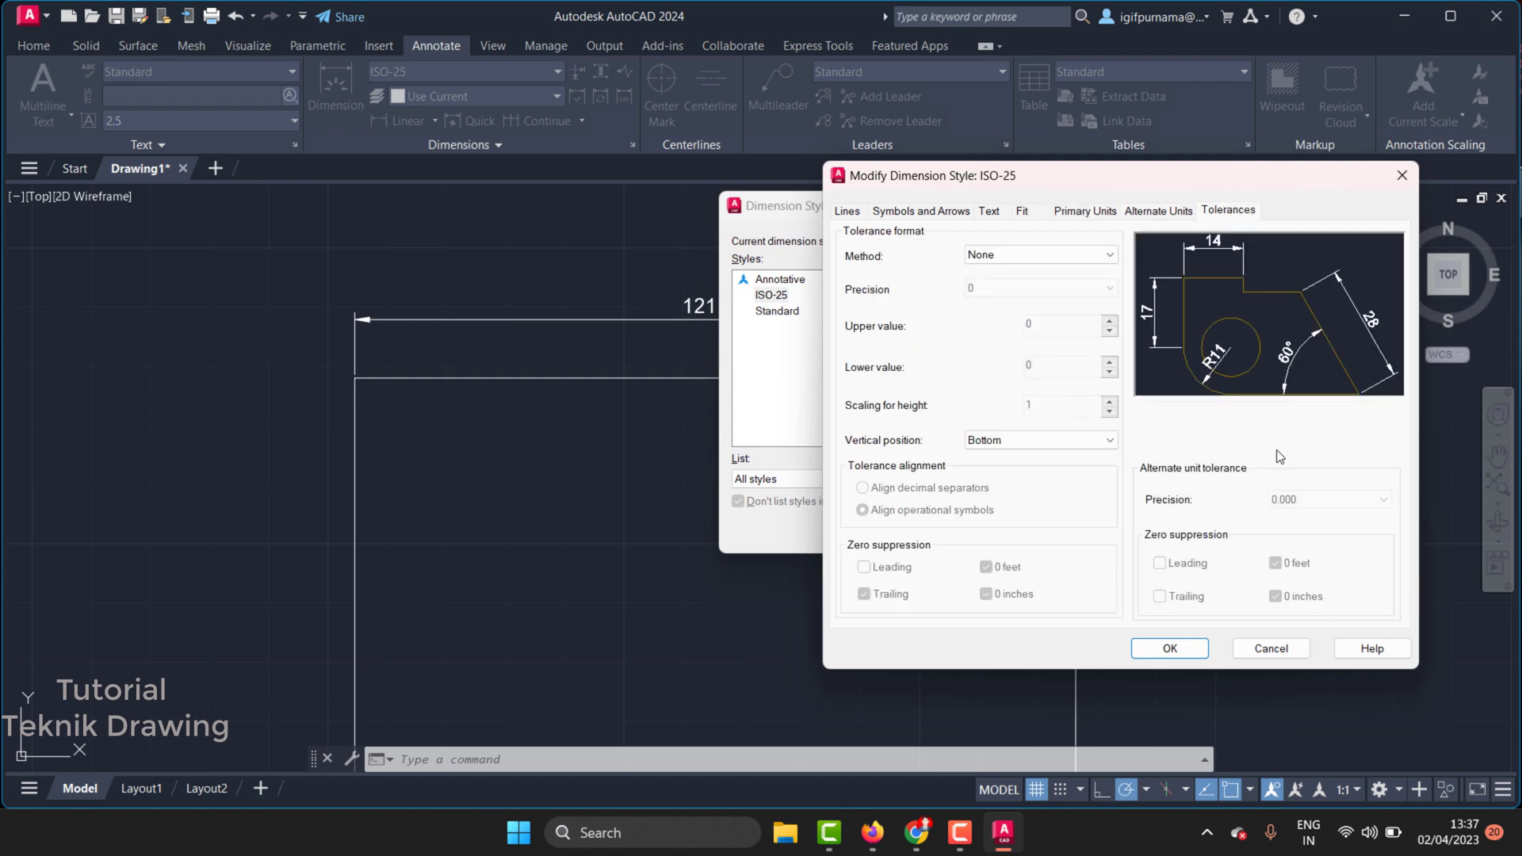
pyautogui.click(1174, 649)
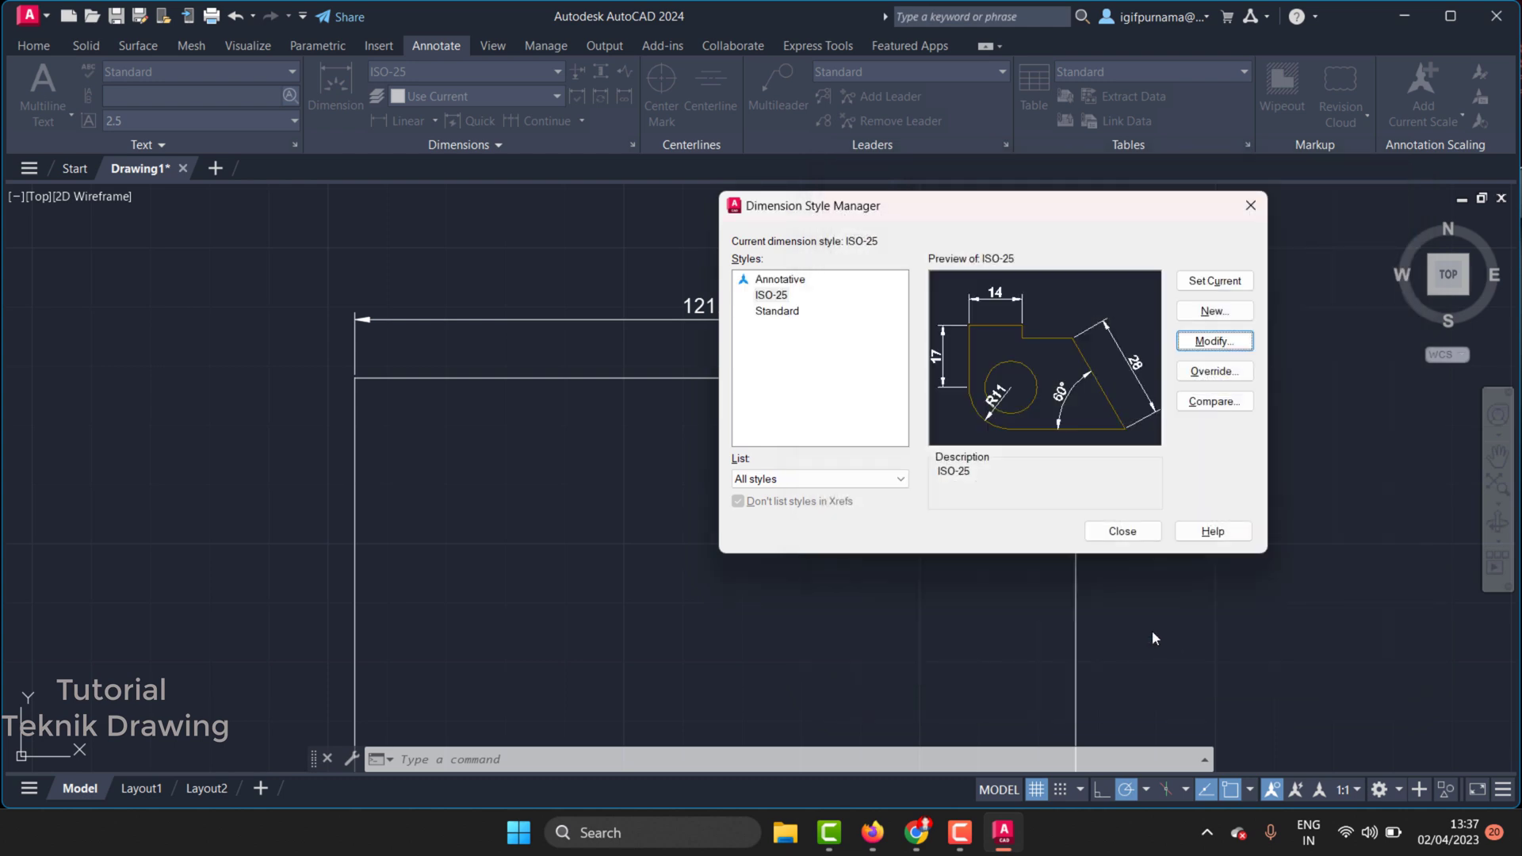
pyautogui.click(1141, 536)
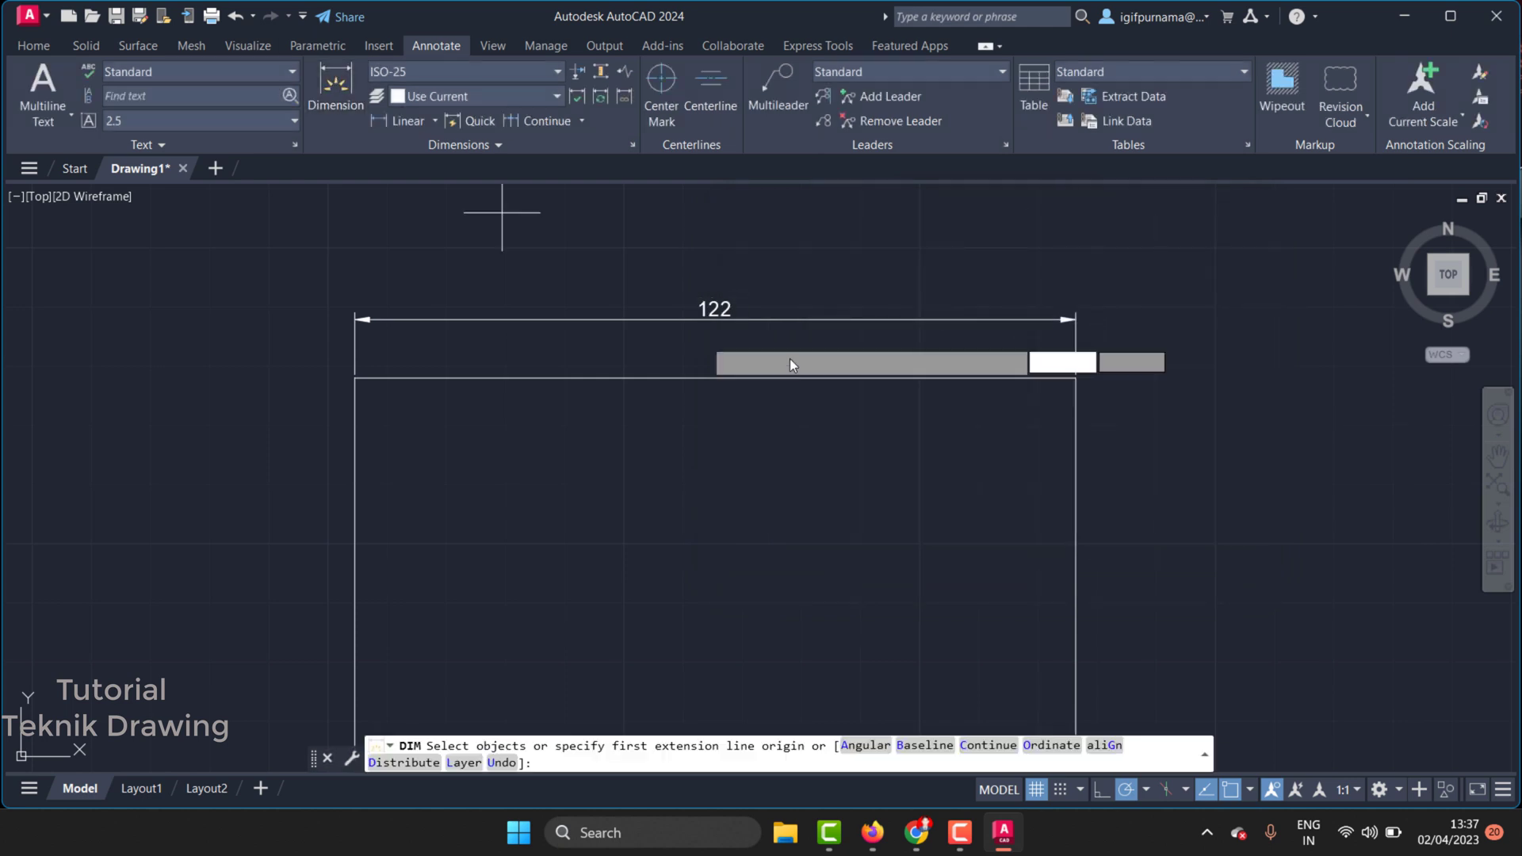
# Add a 70 dimension to the rectangle's right side and a 122 dimension along its bottom
pyautogui.scroll(-3, 791, 365)
pyautogui.click(967, 499)
pyautogui.click(1041, 455)
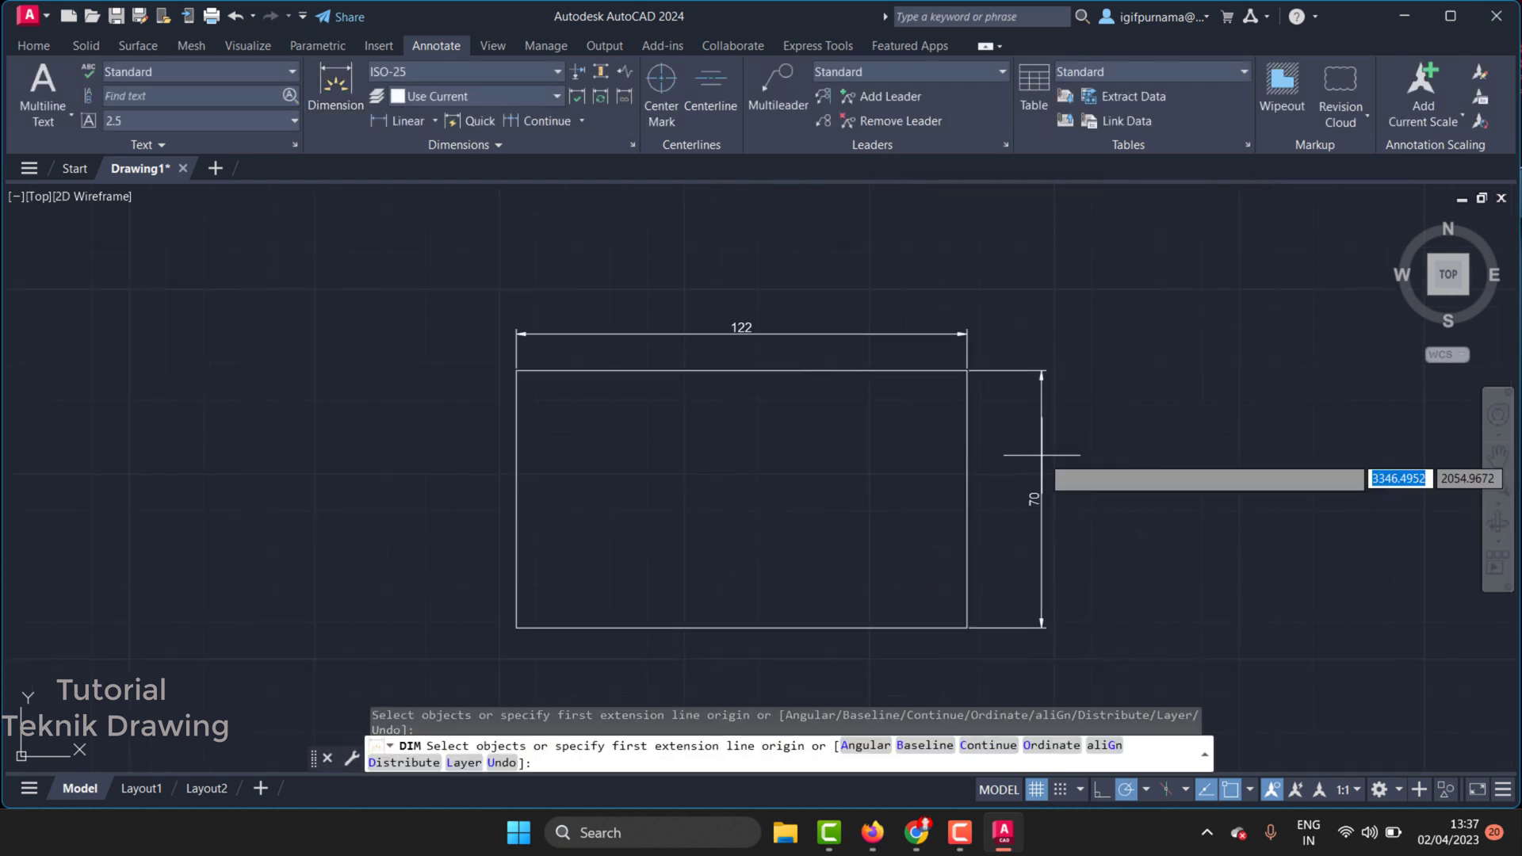
pyautogui.click(760, 631)
pyautogui.click(741, 575)
pyautogui.scroll(4, 741, 575)
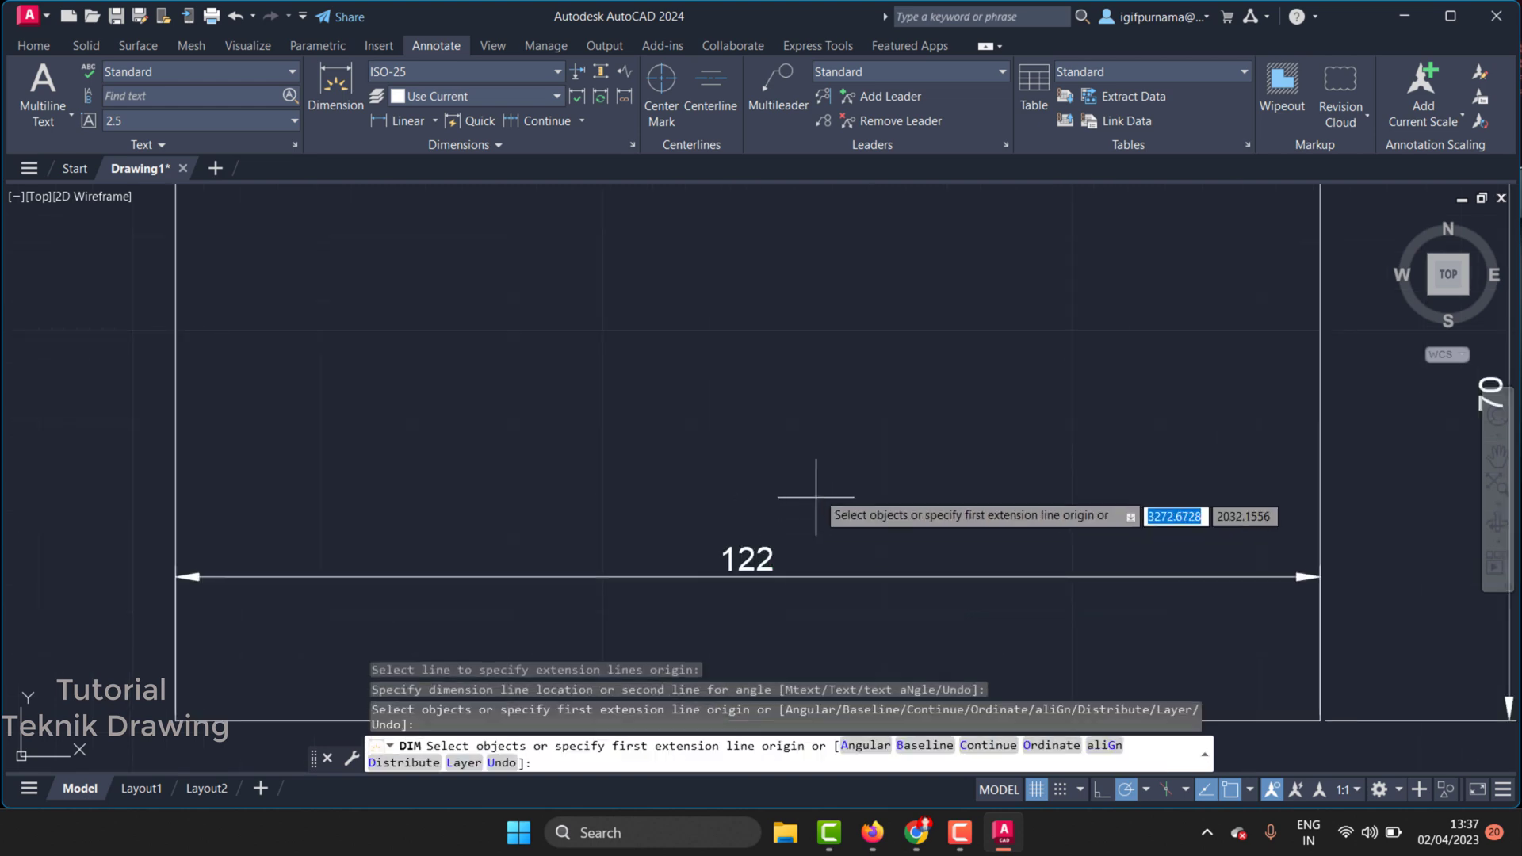
pyautogui.scroll(-1, 809, 508)
pyautogui.scroll(1, 757, 563)
pyautogui.scroll(2, 761, 555)
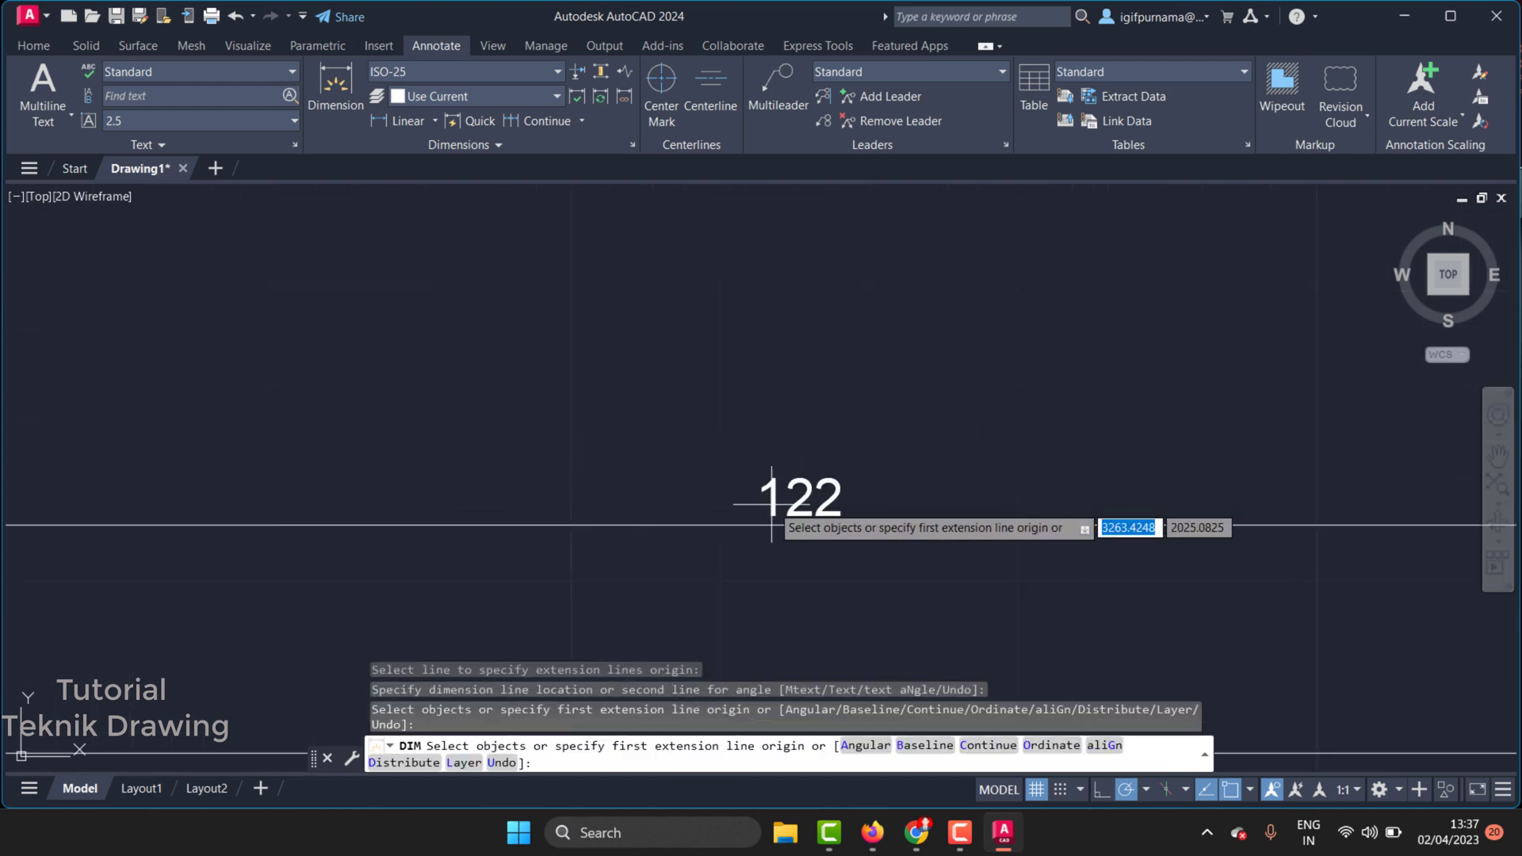
pyautogui.scroll(-1, 773, 507)
pyautogui.scroll(-1, 781, 512)
pyautogui.scroll(-2, 774, 504)
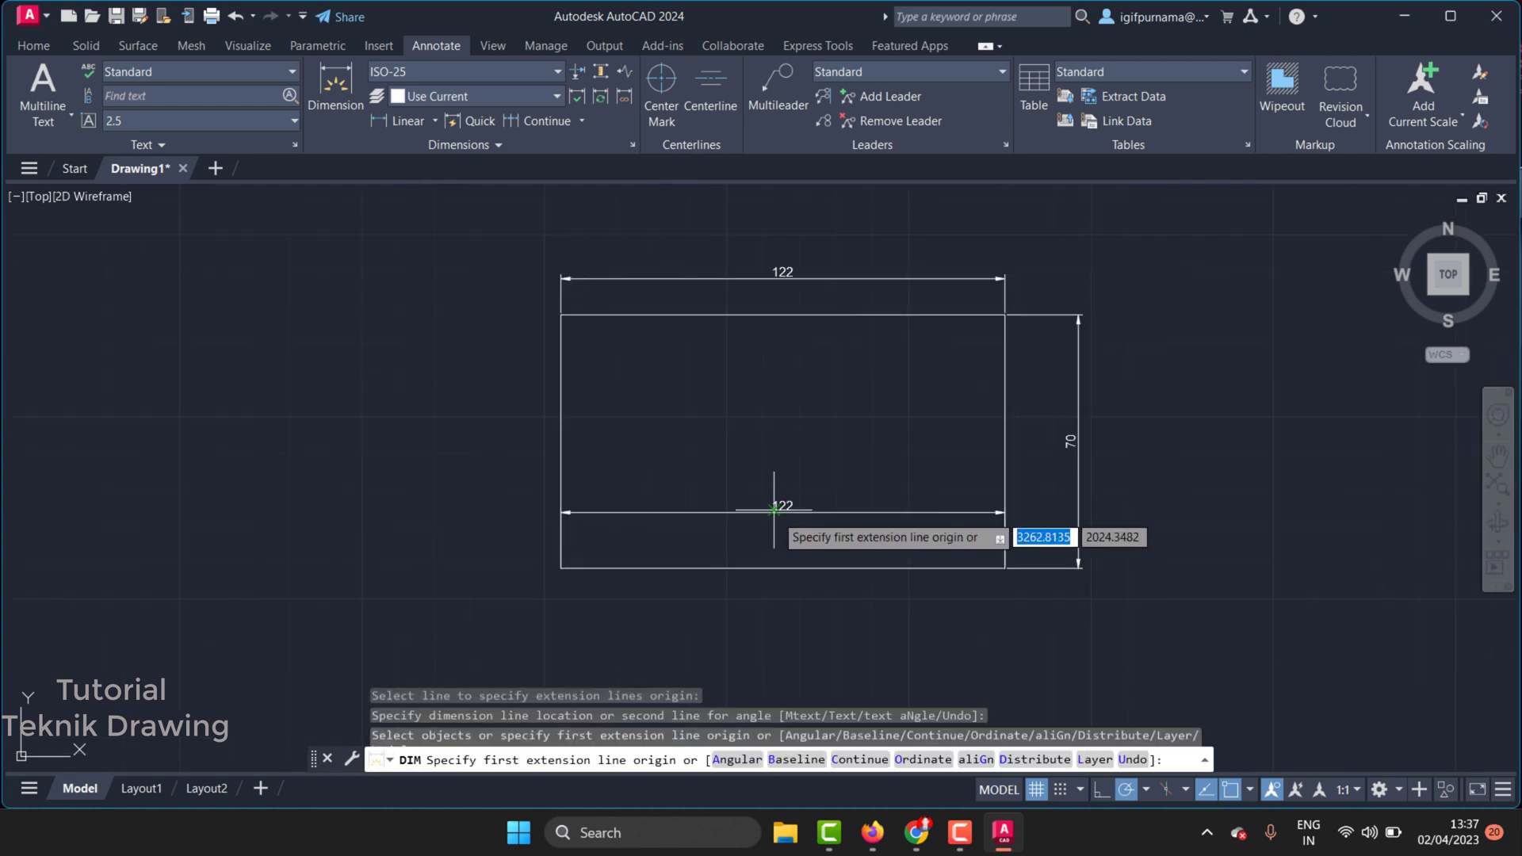
pyautogui.press('Escape')
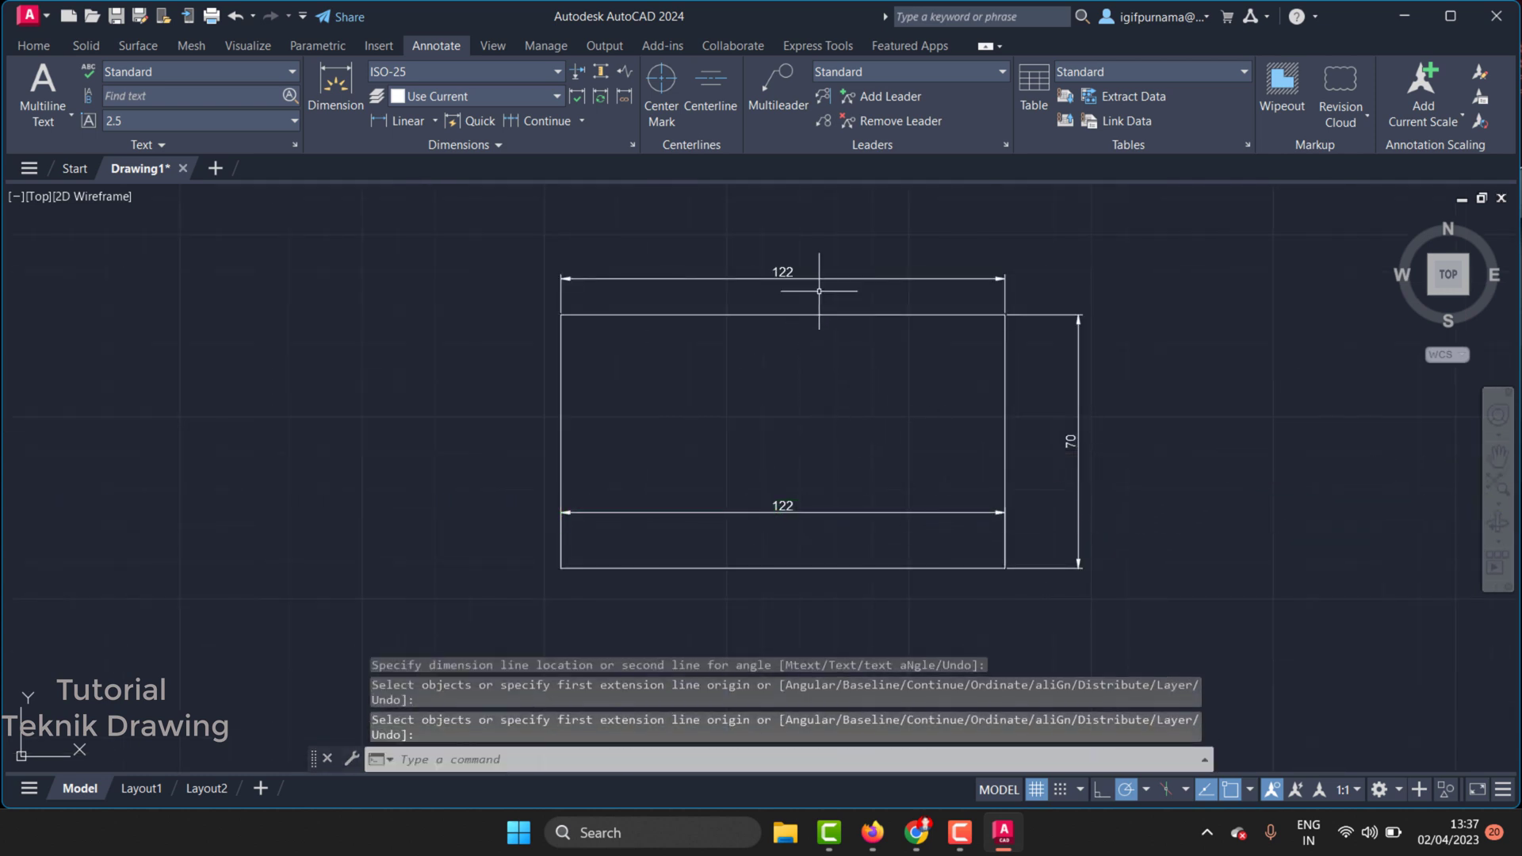
pyautogui.scroll(4, 716, 232)
pyautogui.scroll(-2, 716, 231)
pyautogui.scroll(-3, 731, 322)
pyautogui.scroll(1, 803, 405)
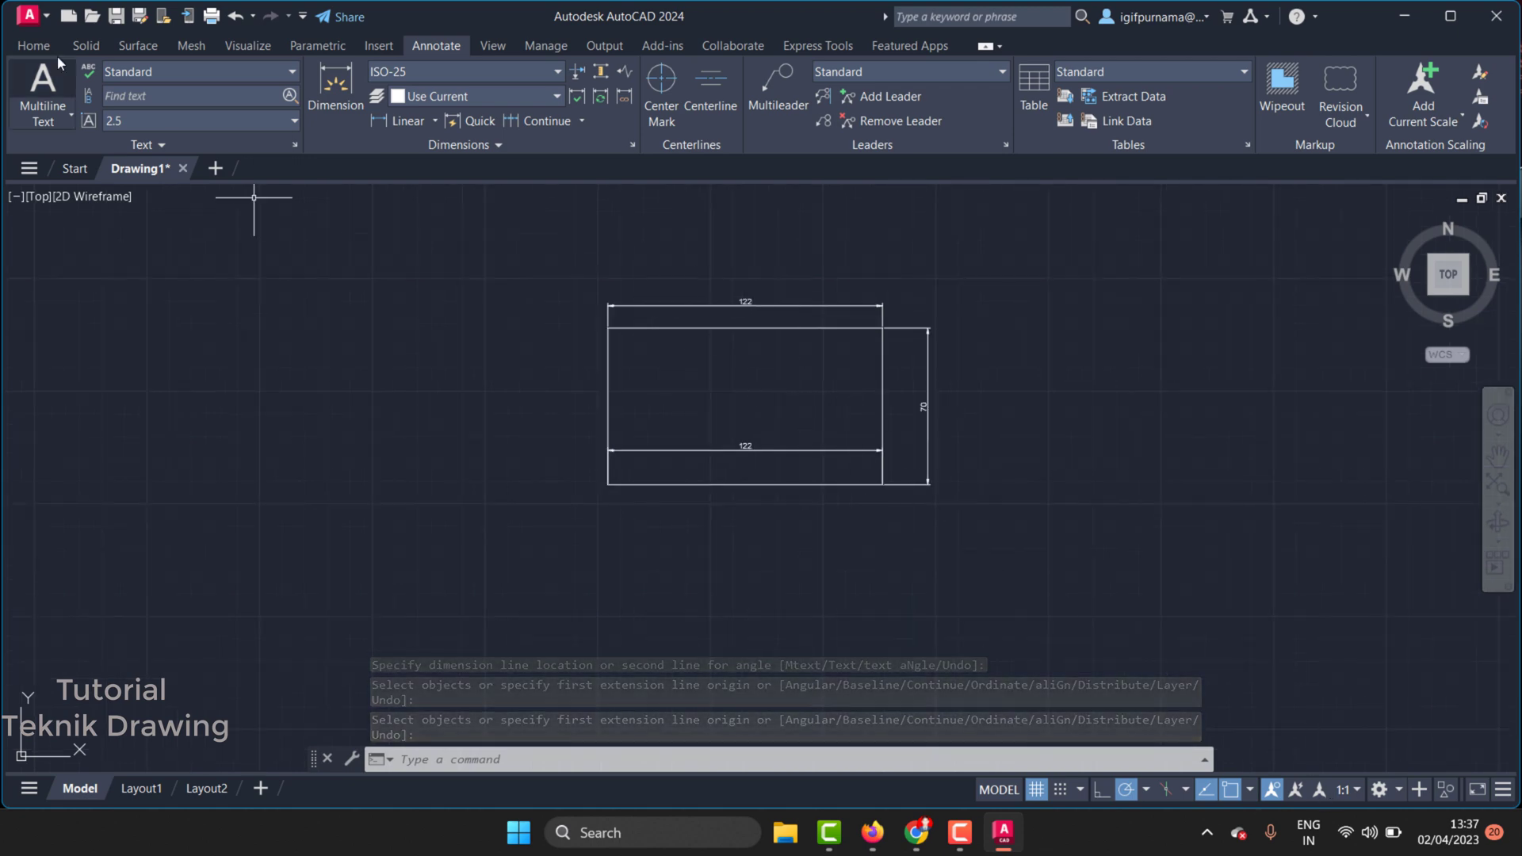
# Erase the rectangle and its three dimensions using a crossing window
pyautogui.click(34, 46)
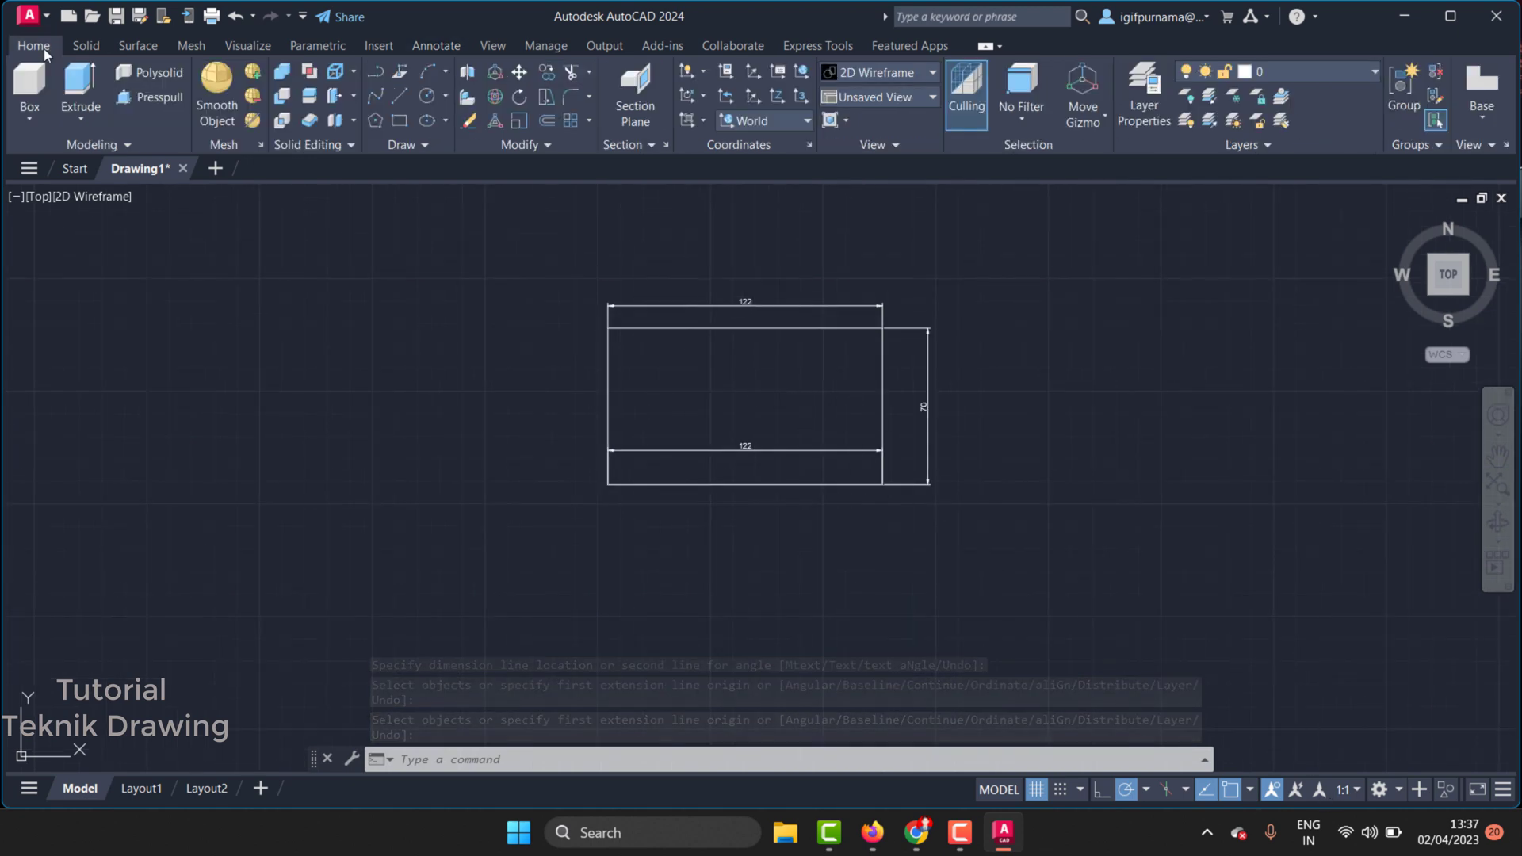
pyautogui.click(469, 122)
pyautogui.click(1113, 583)
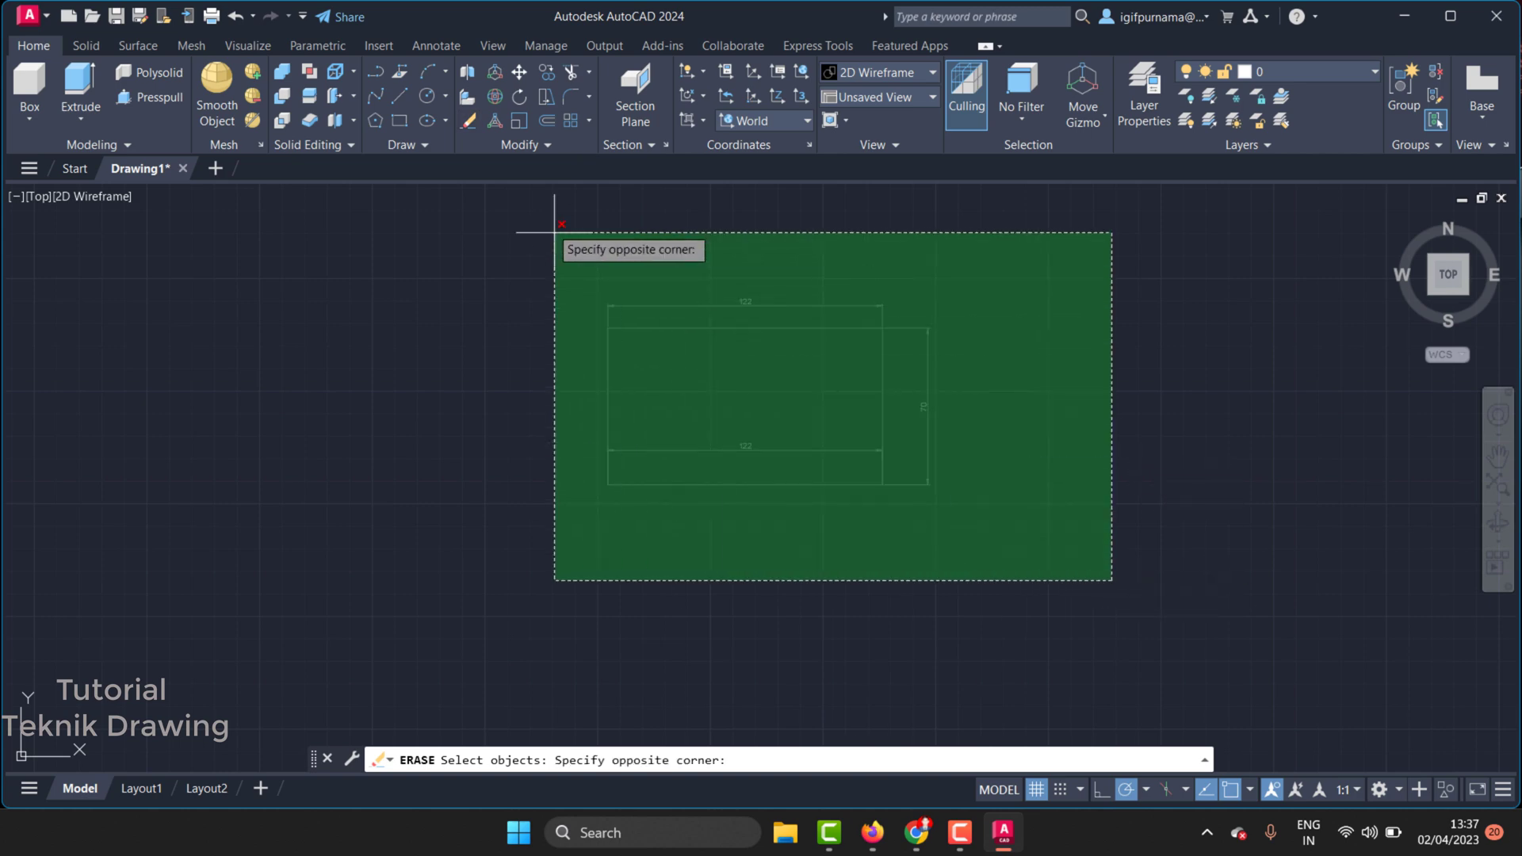
pyautogui.click(568, 224)
pyautogui.press('Return')
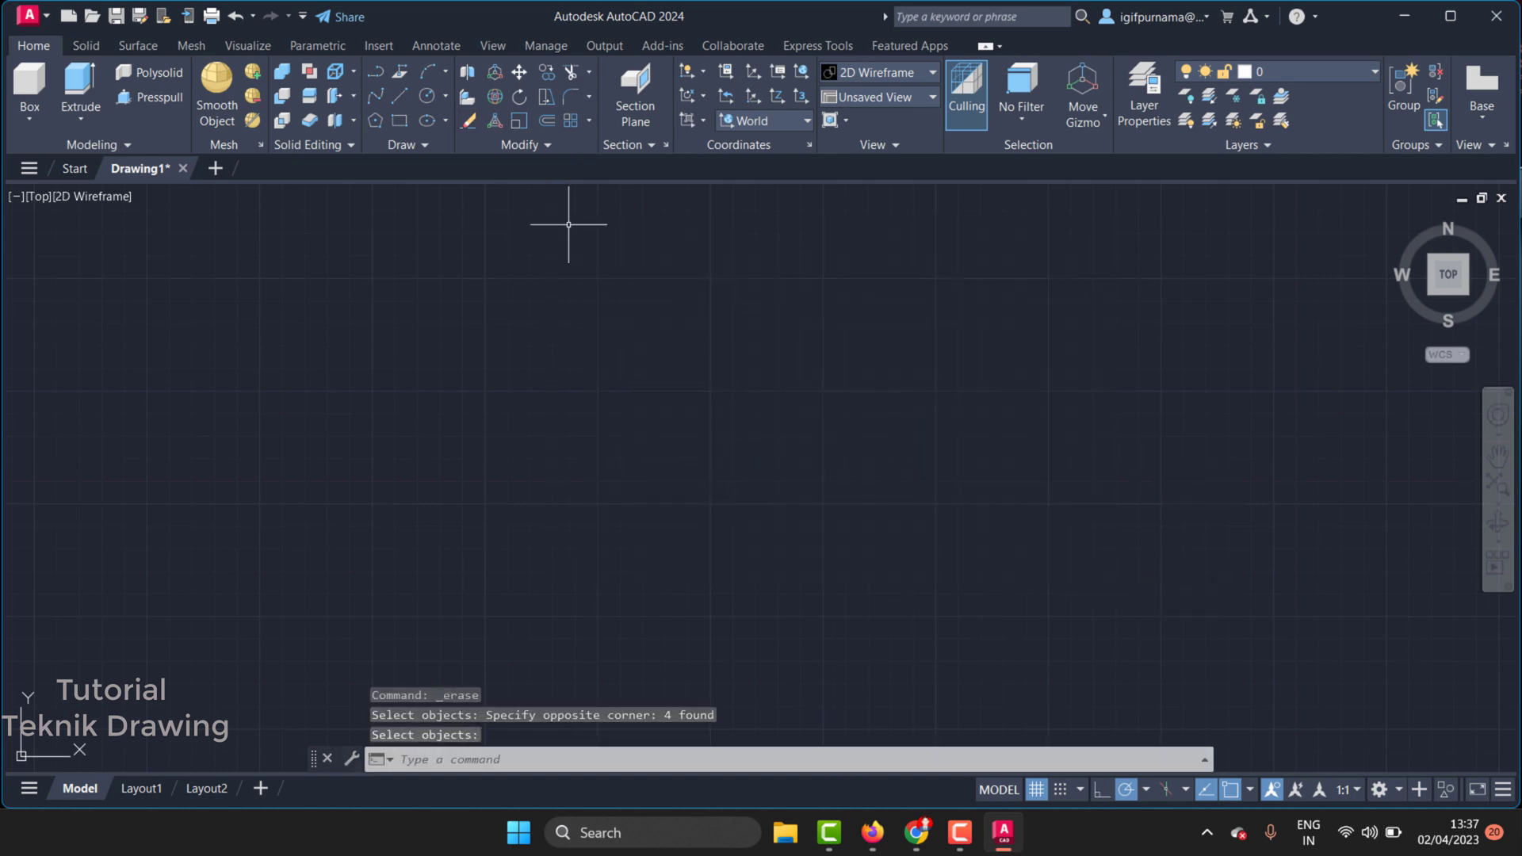